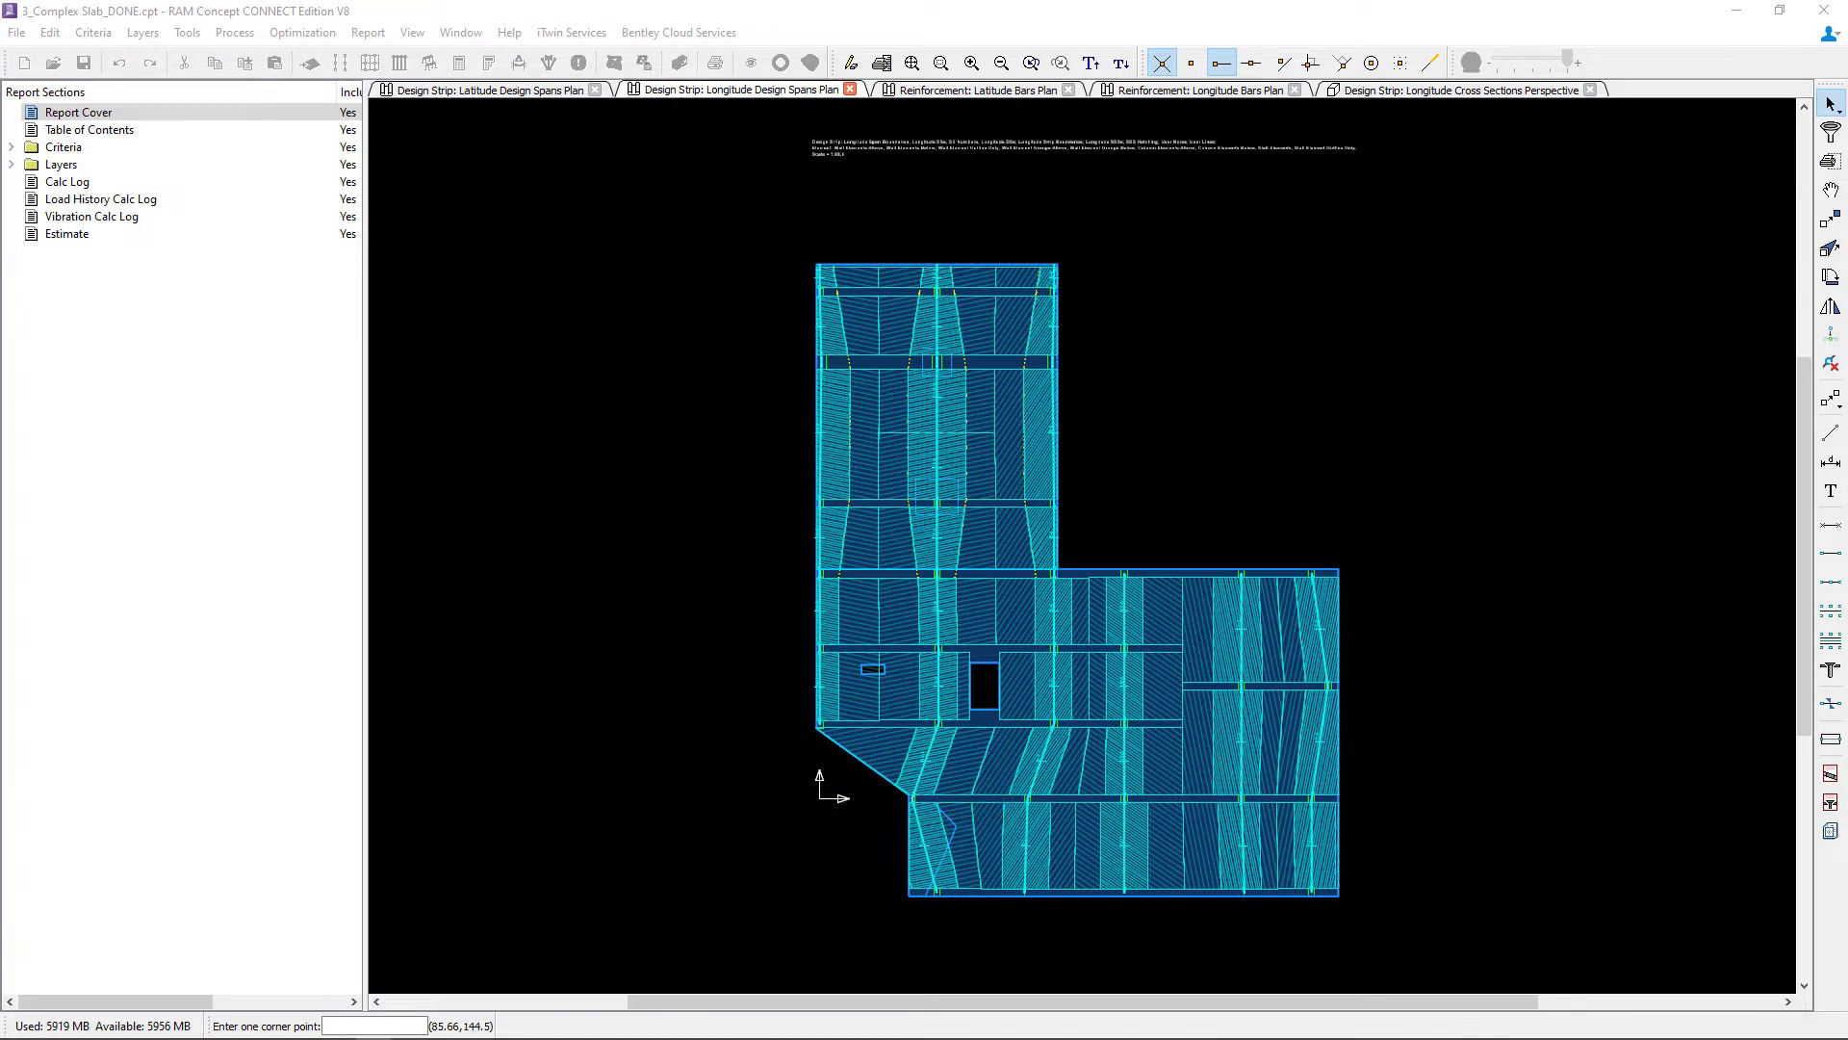
Zoom in on the angled southern bay at the lower-left of the longitude design spans plan.
scroll(680, 495, "up", 3)
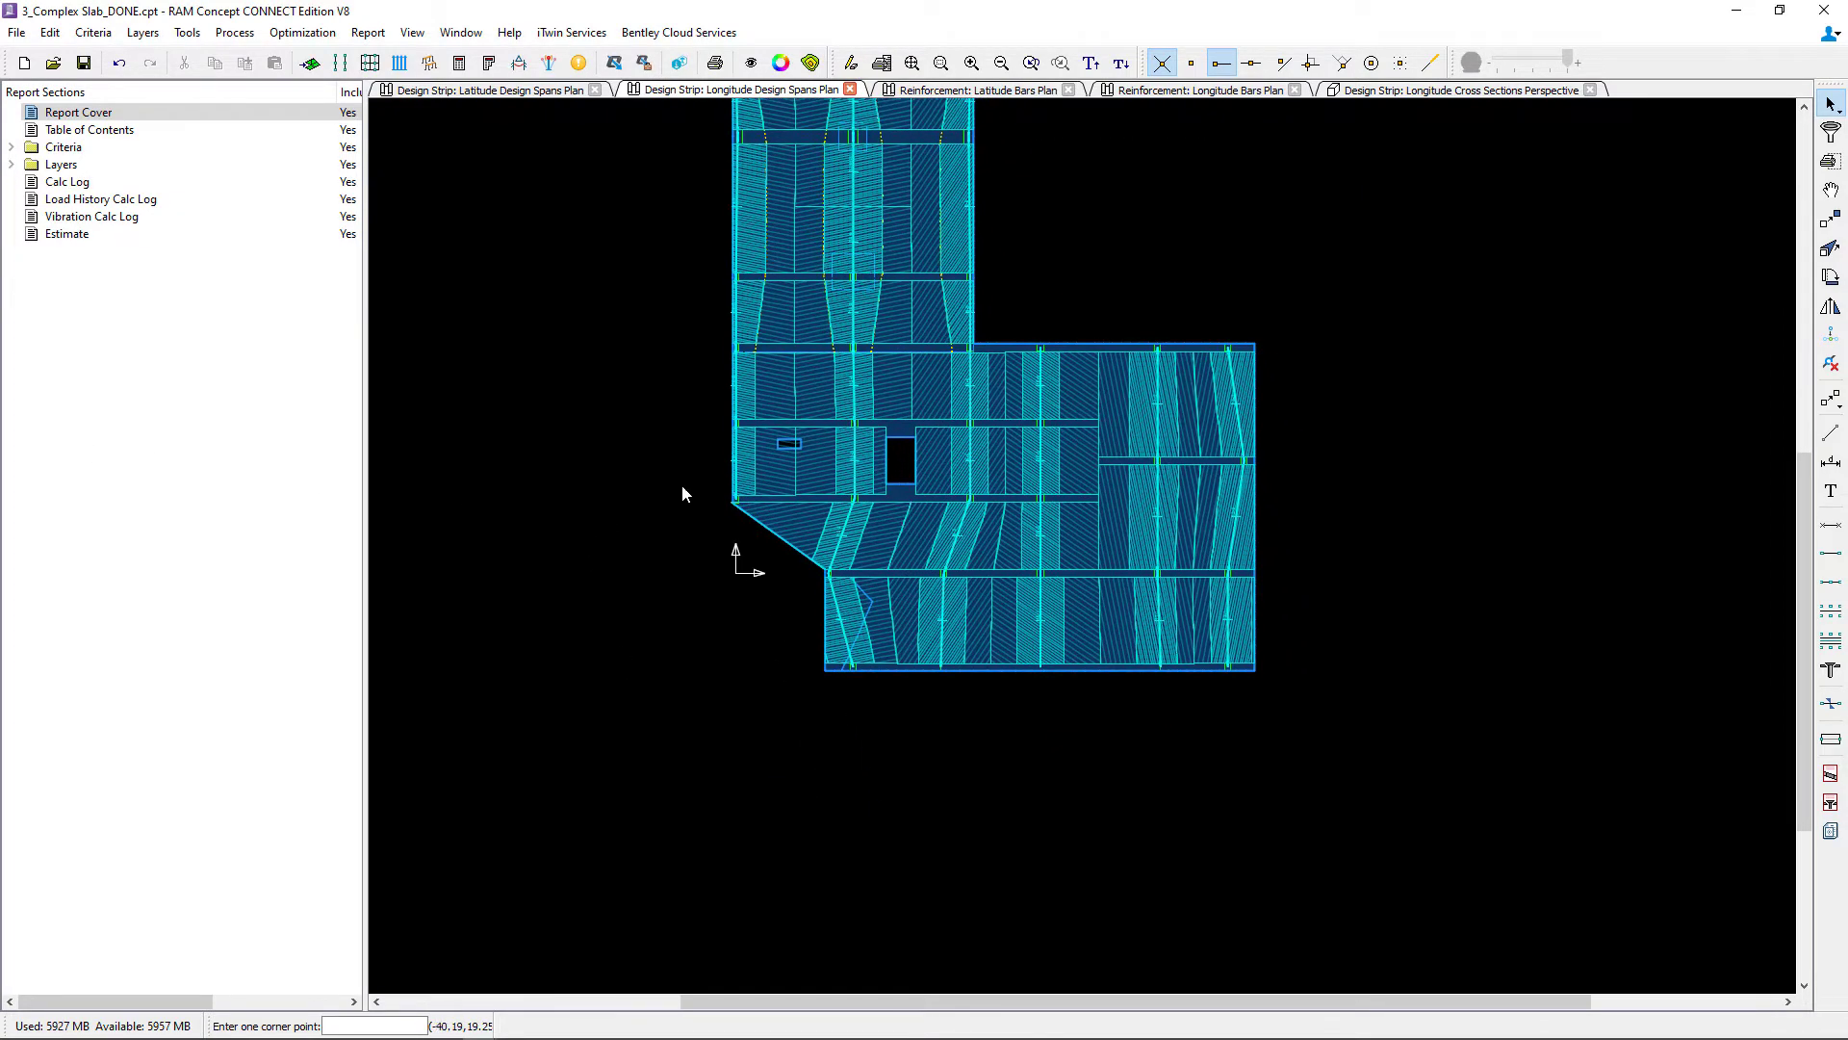
scroll(552, 607, "up", 2)
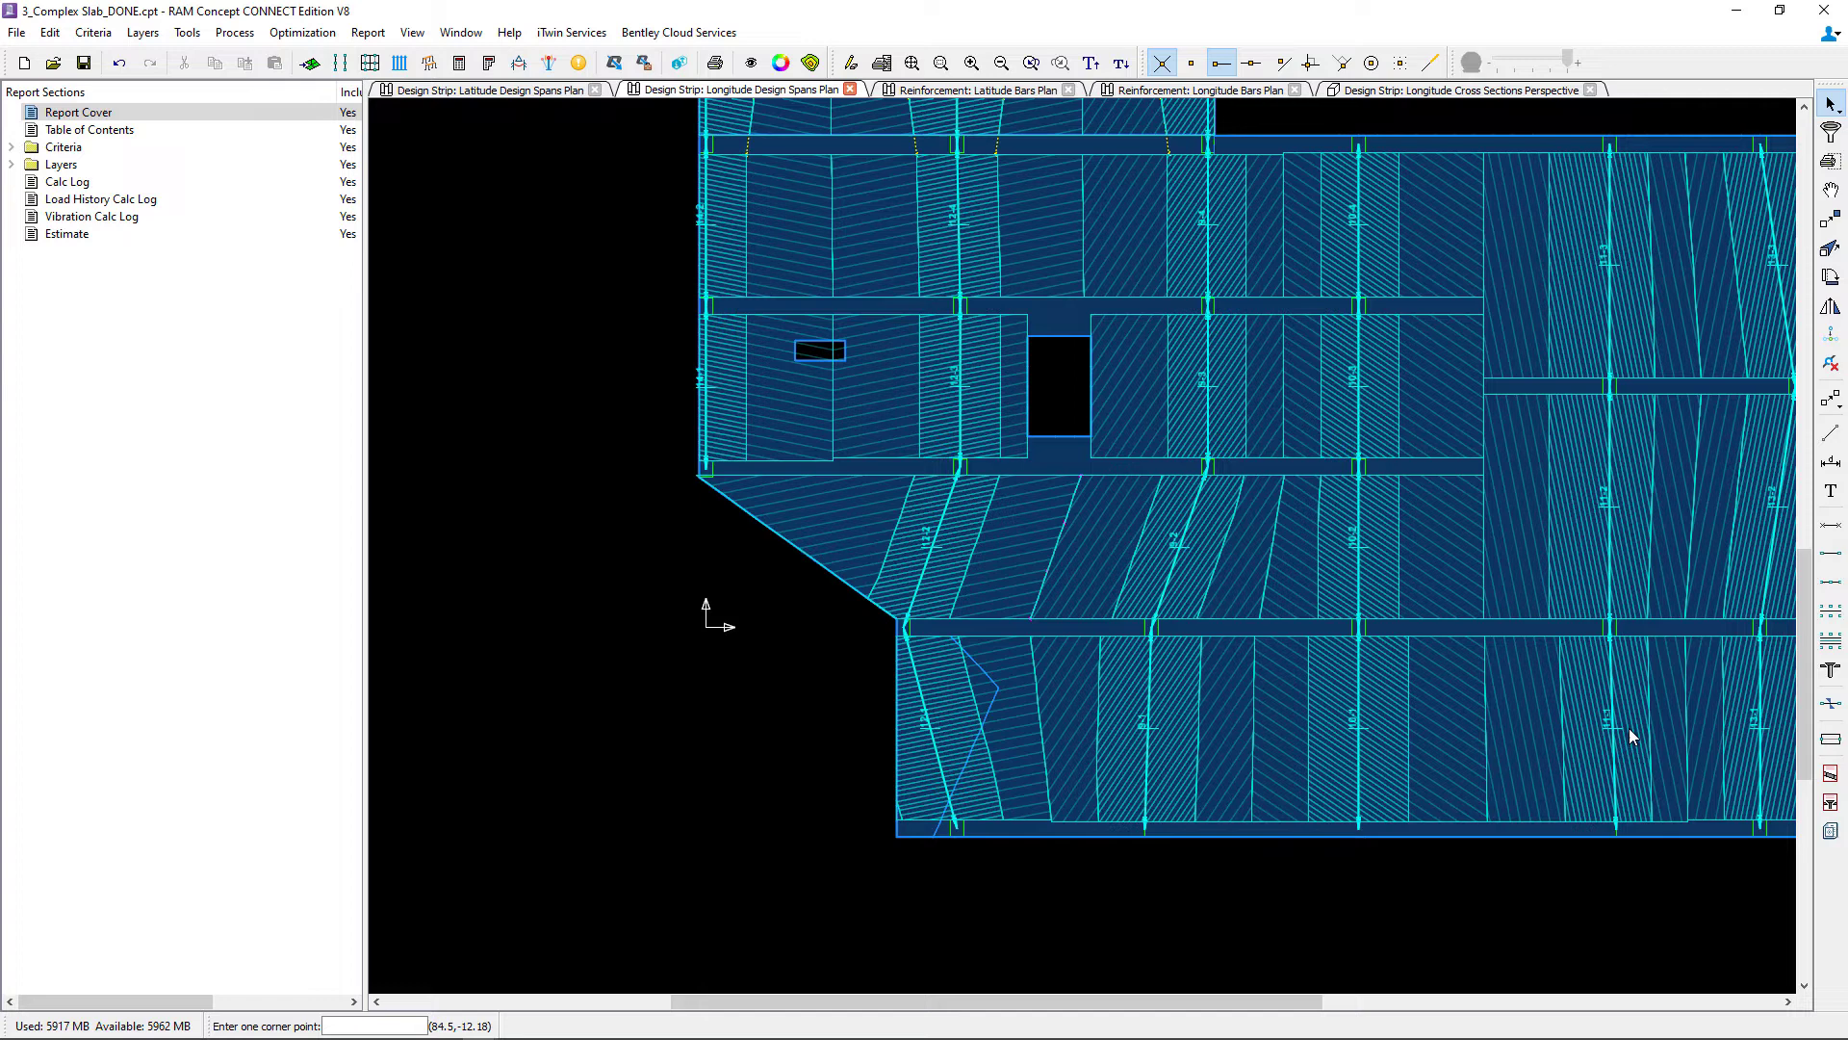
Draw a vertical span boundary polyline from the bay's top edge down to its lower edge.
left_click(1830, 617)
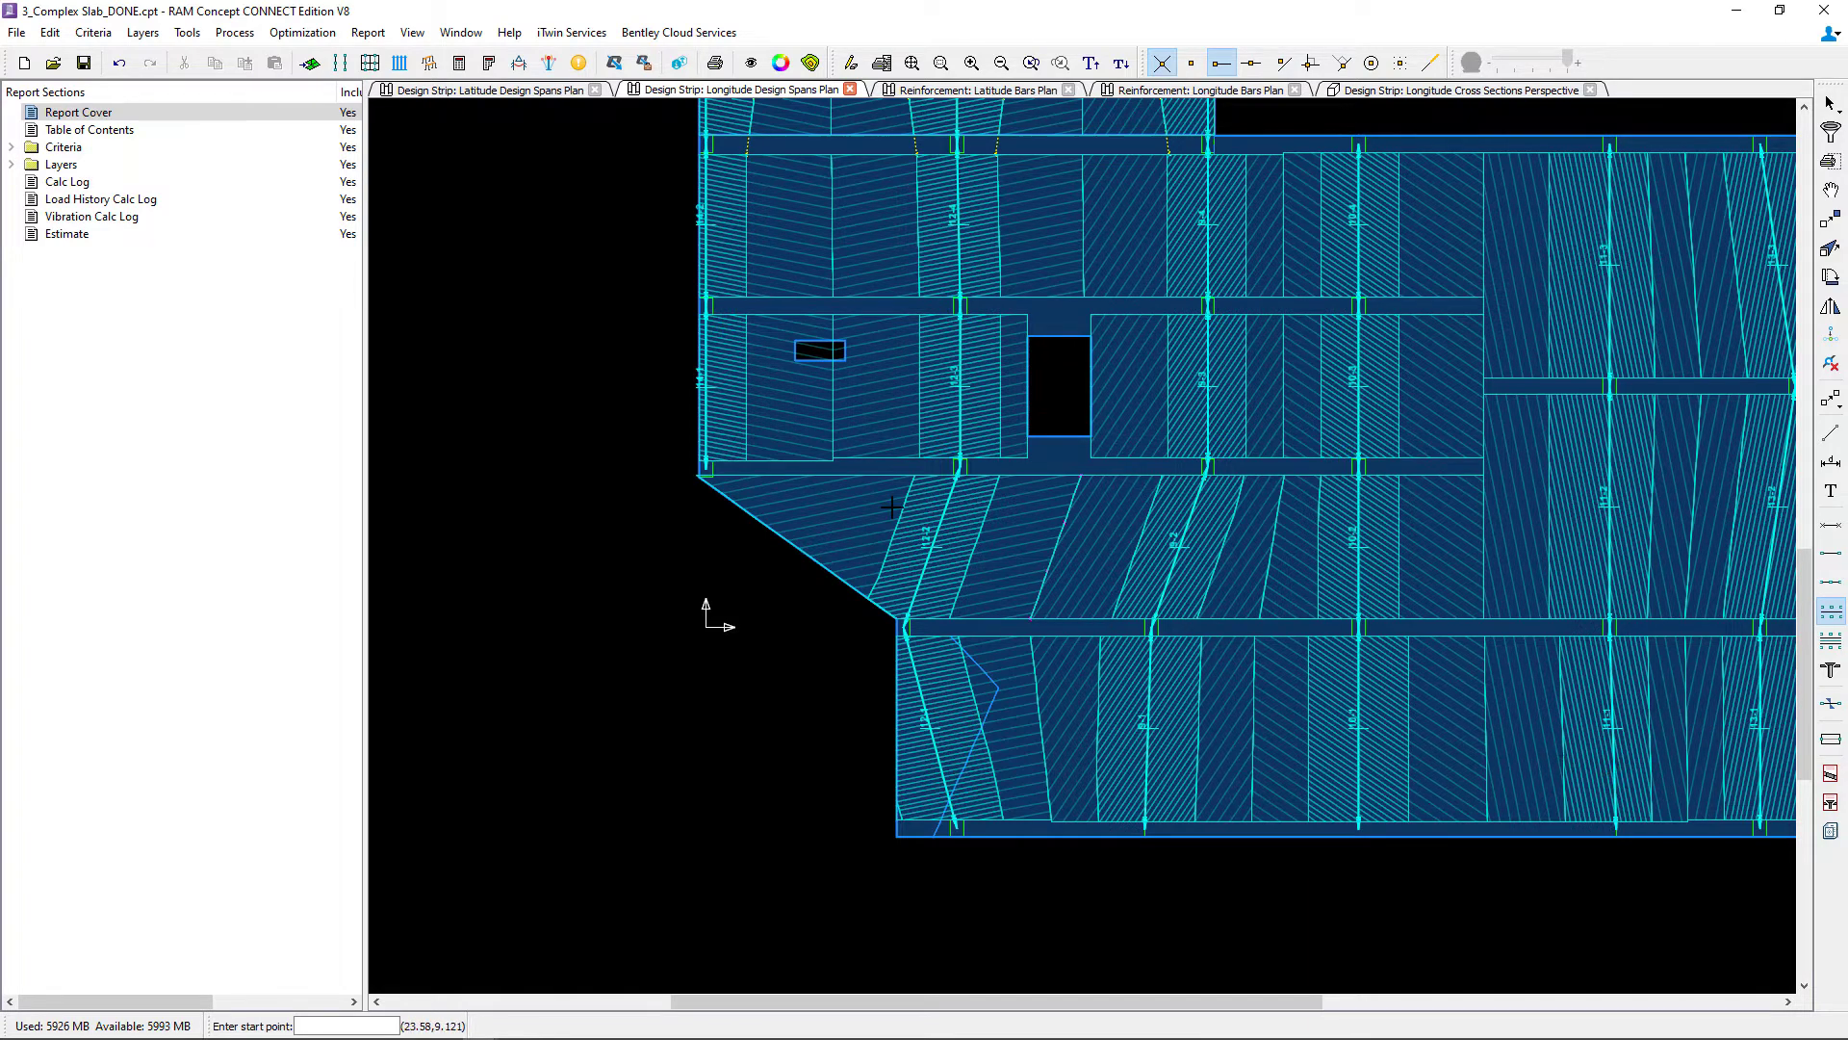
left_click(833, 461)
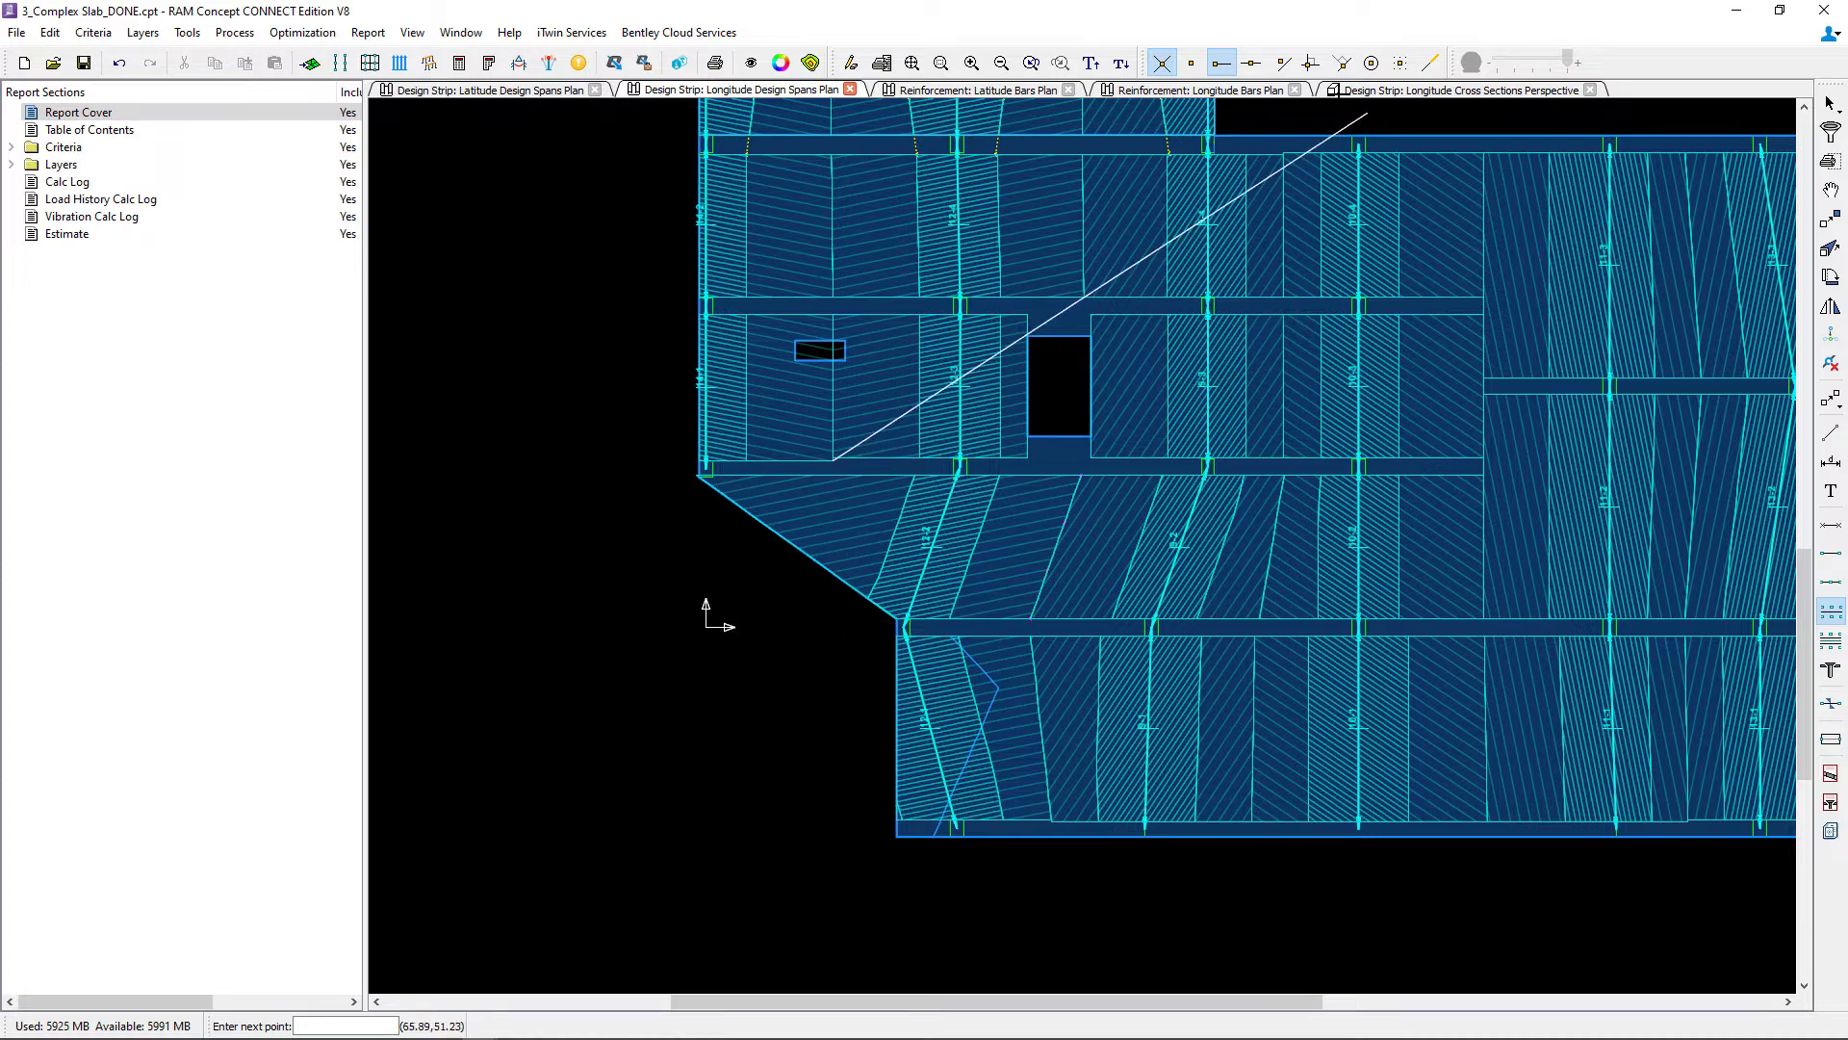
left_click(1310, 63)
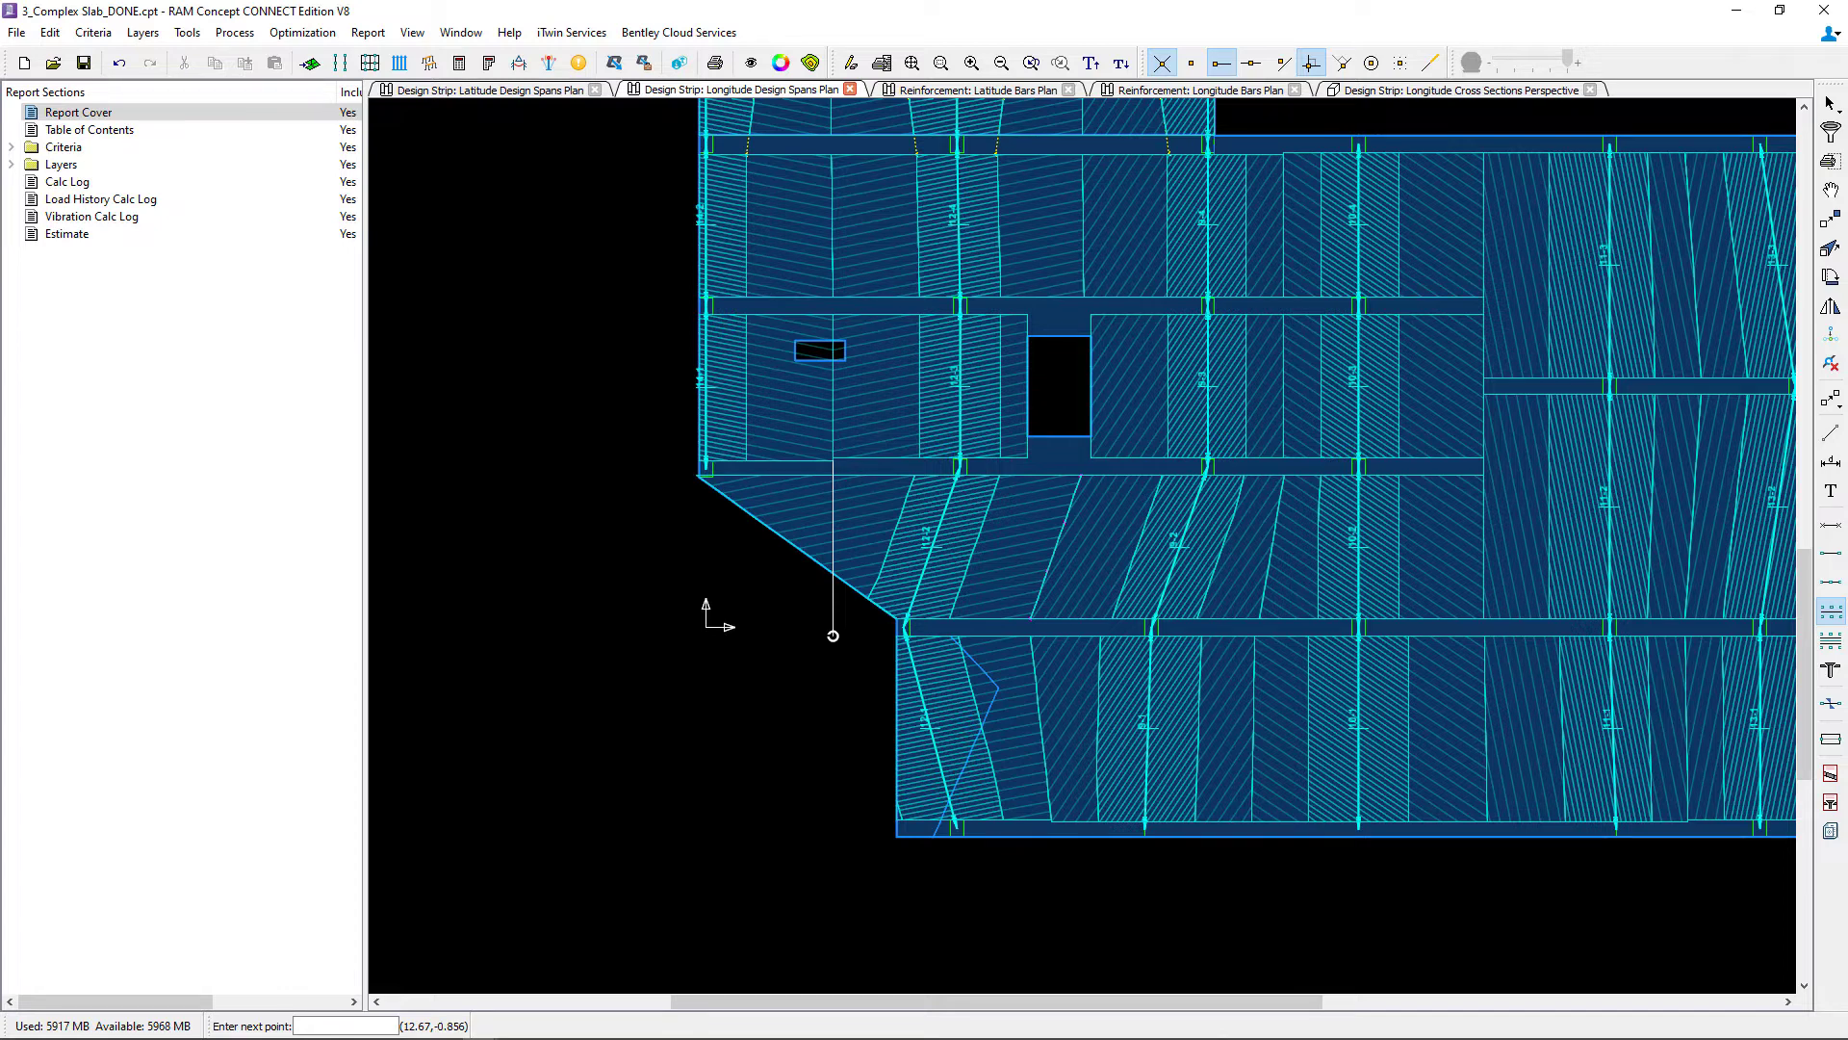
right_click(833, 635)
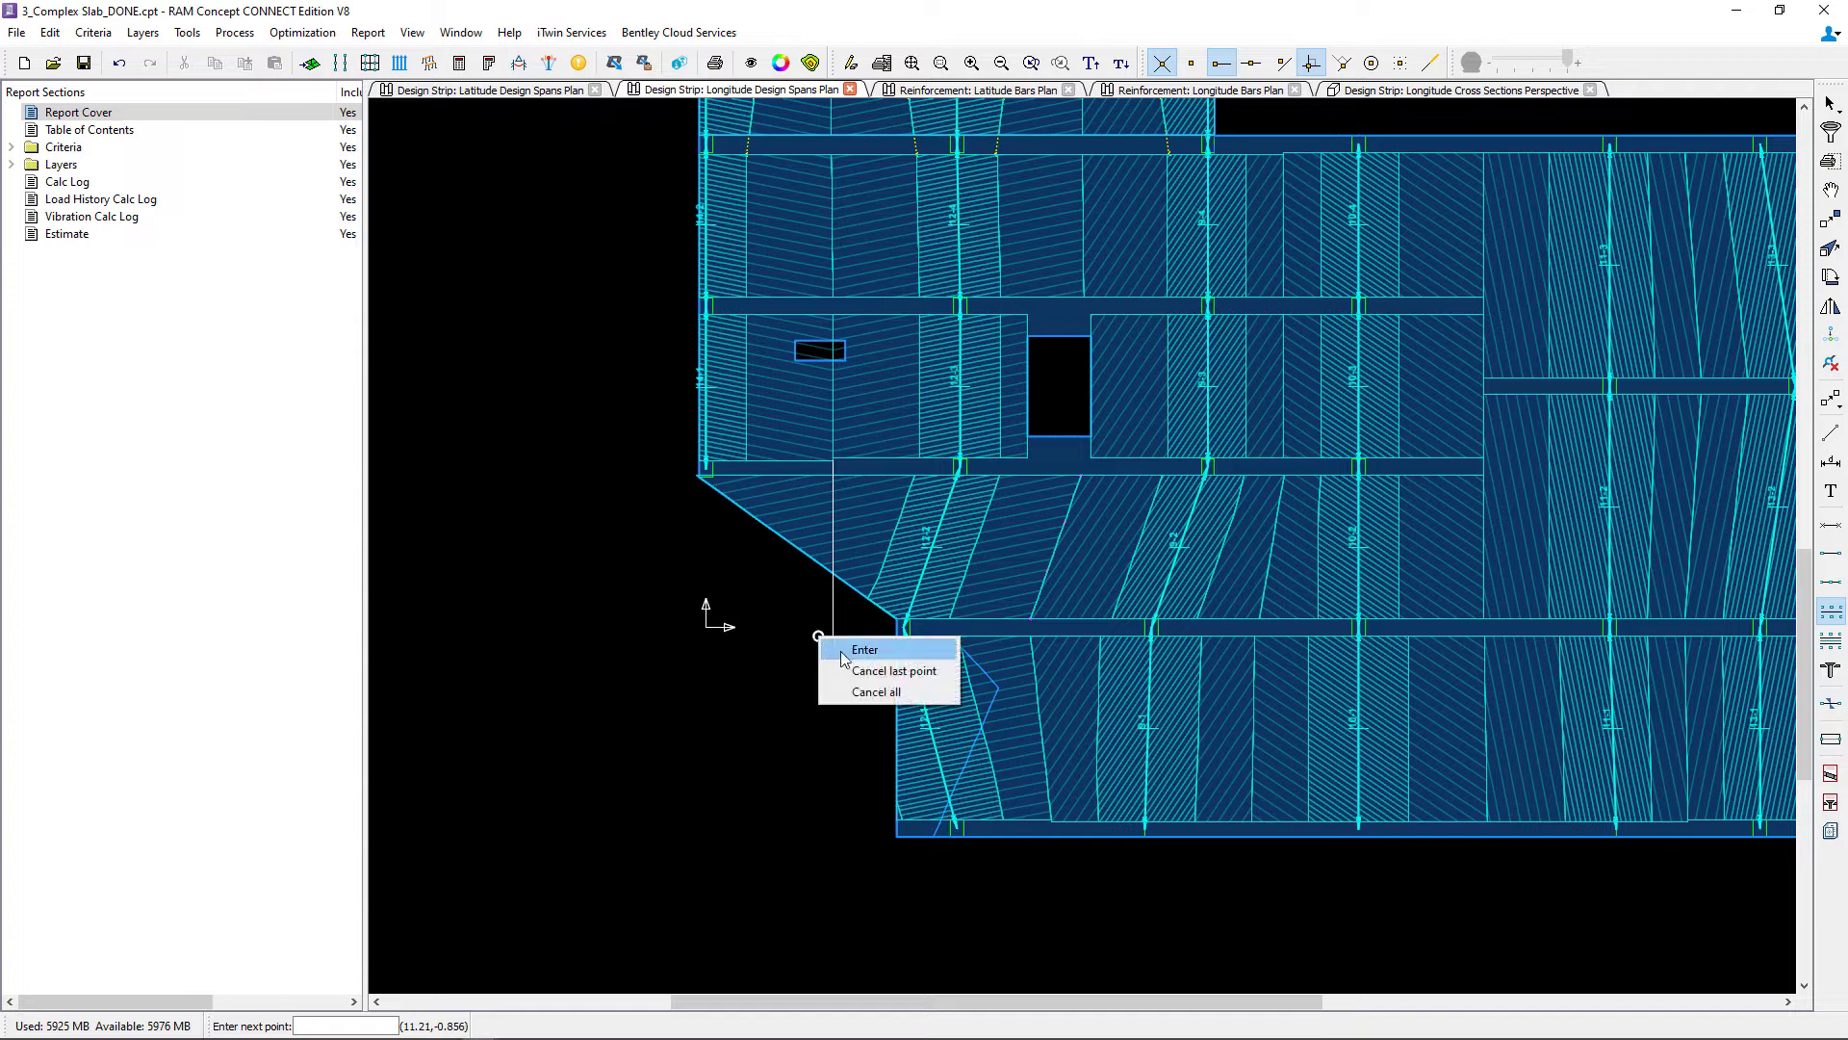
left_click(847, 647)
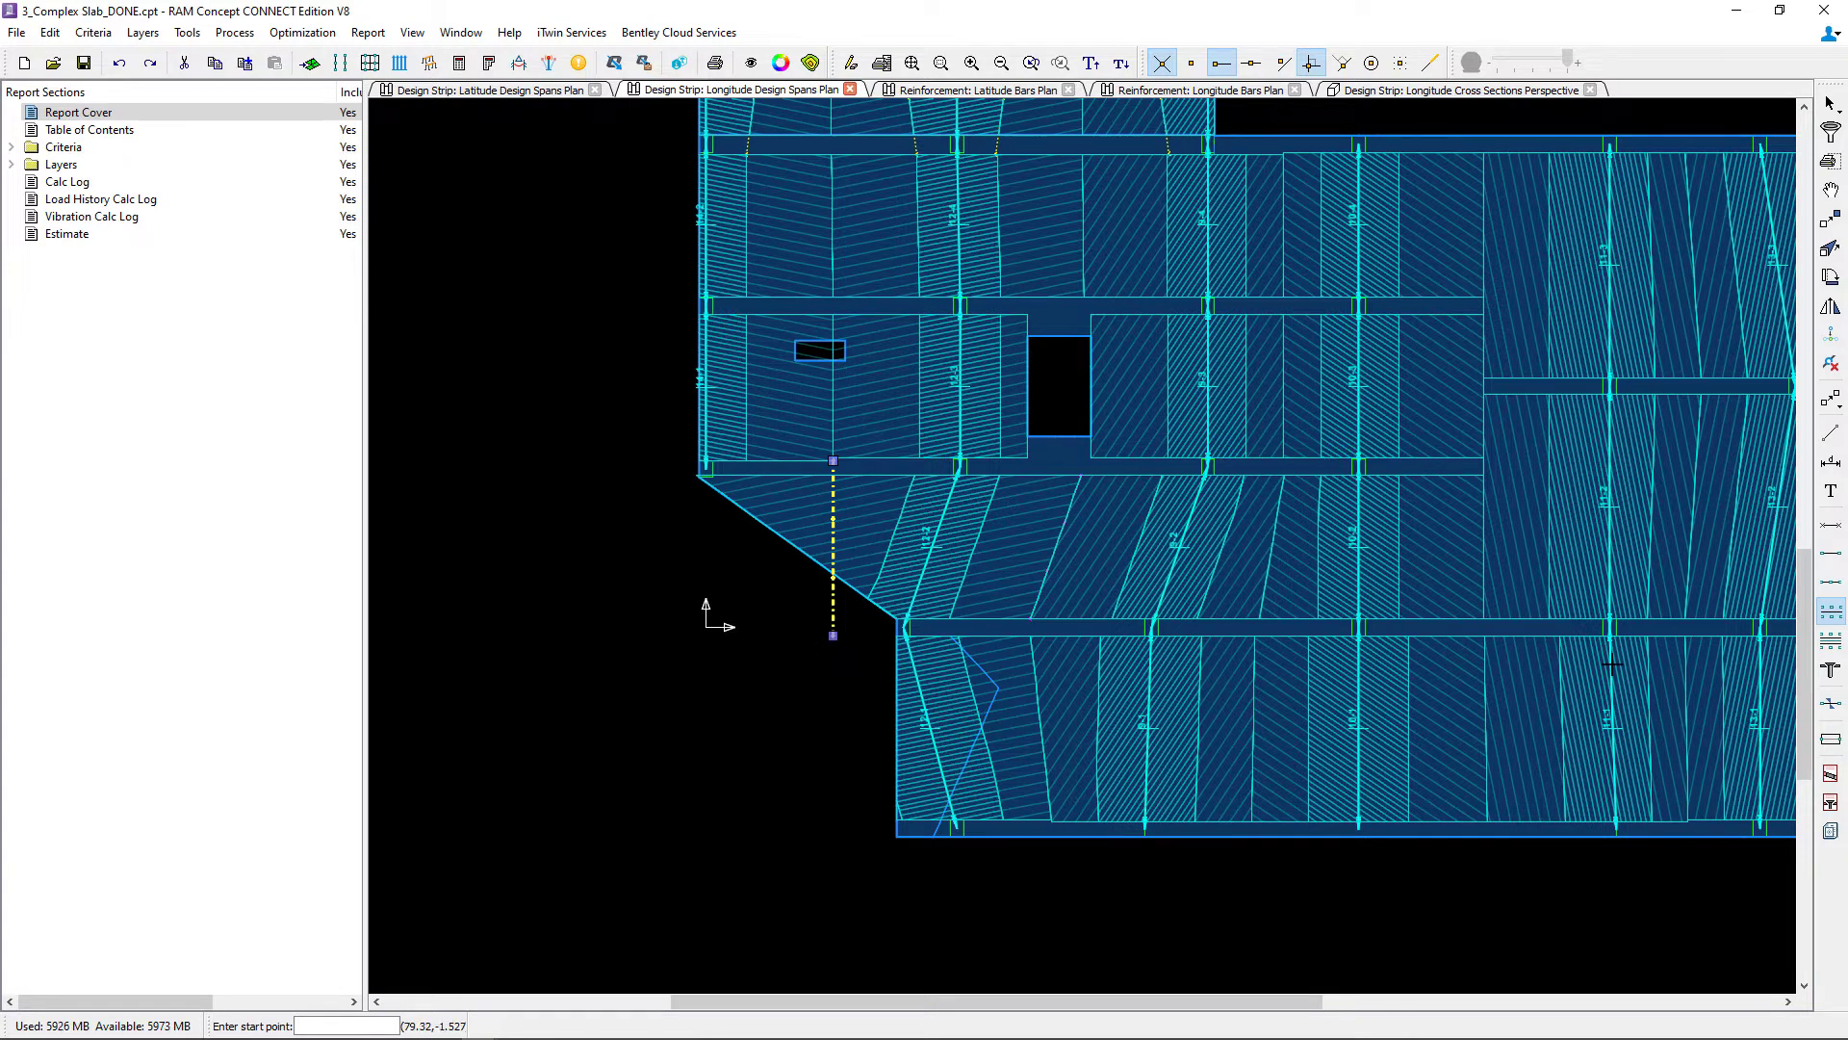
Draw two slanted column strip boundaries between the southern span's upper and lower edges.
left_click(1835, 643)
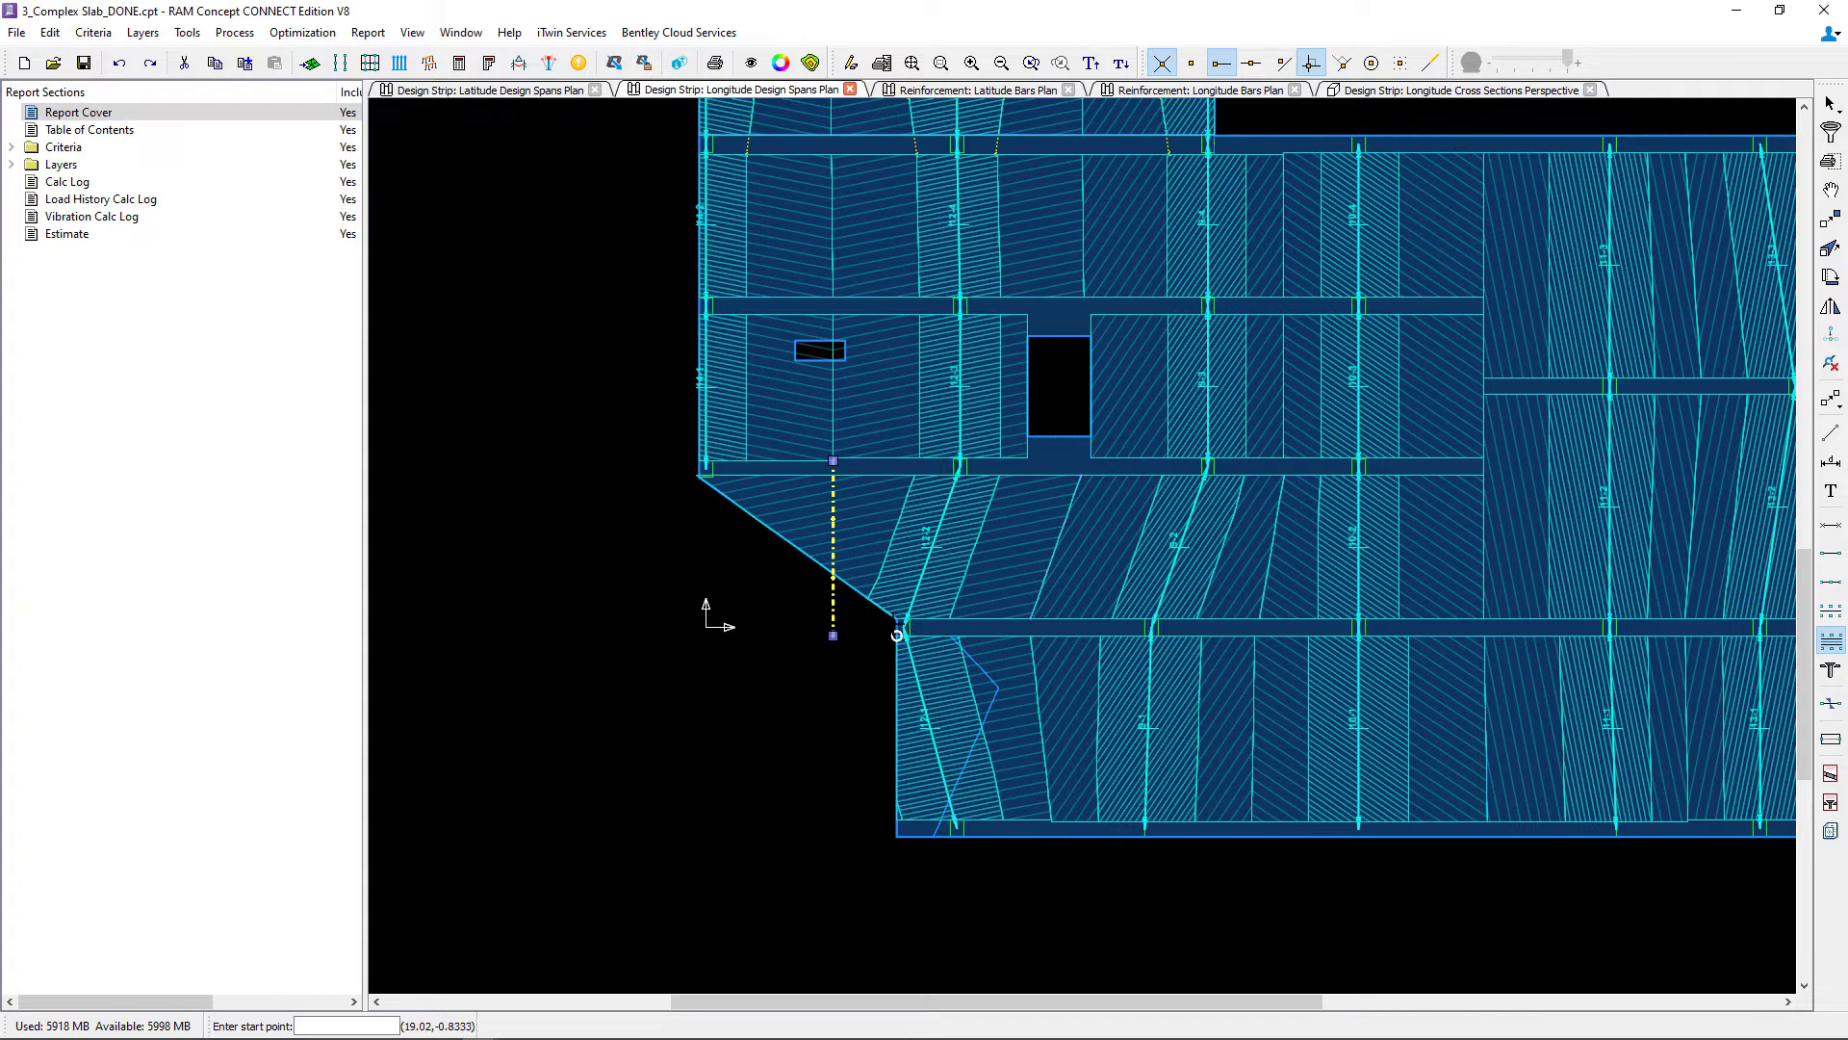
left_click(897, 618)
left_click(1311, 62)
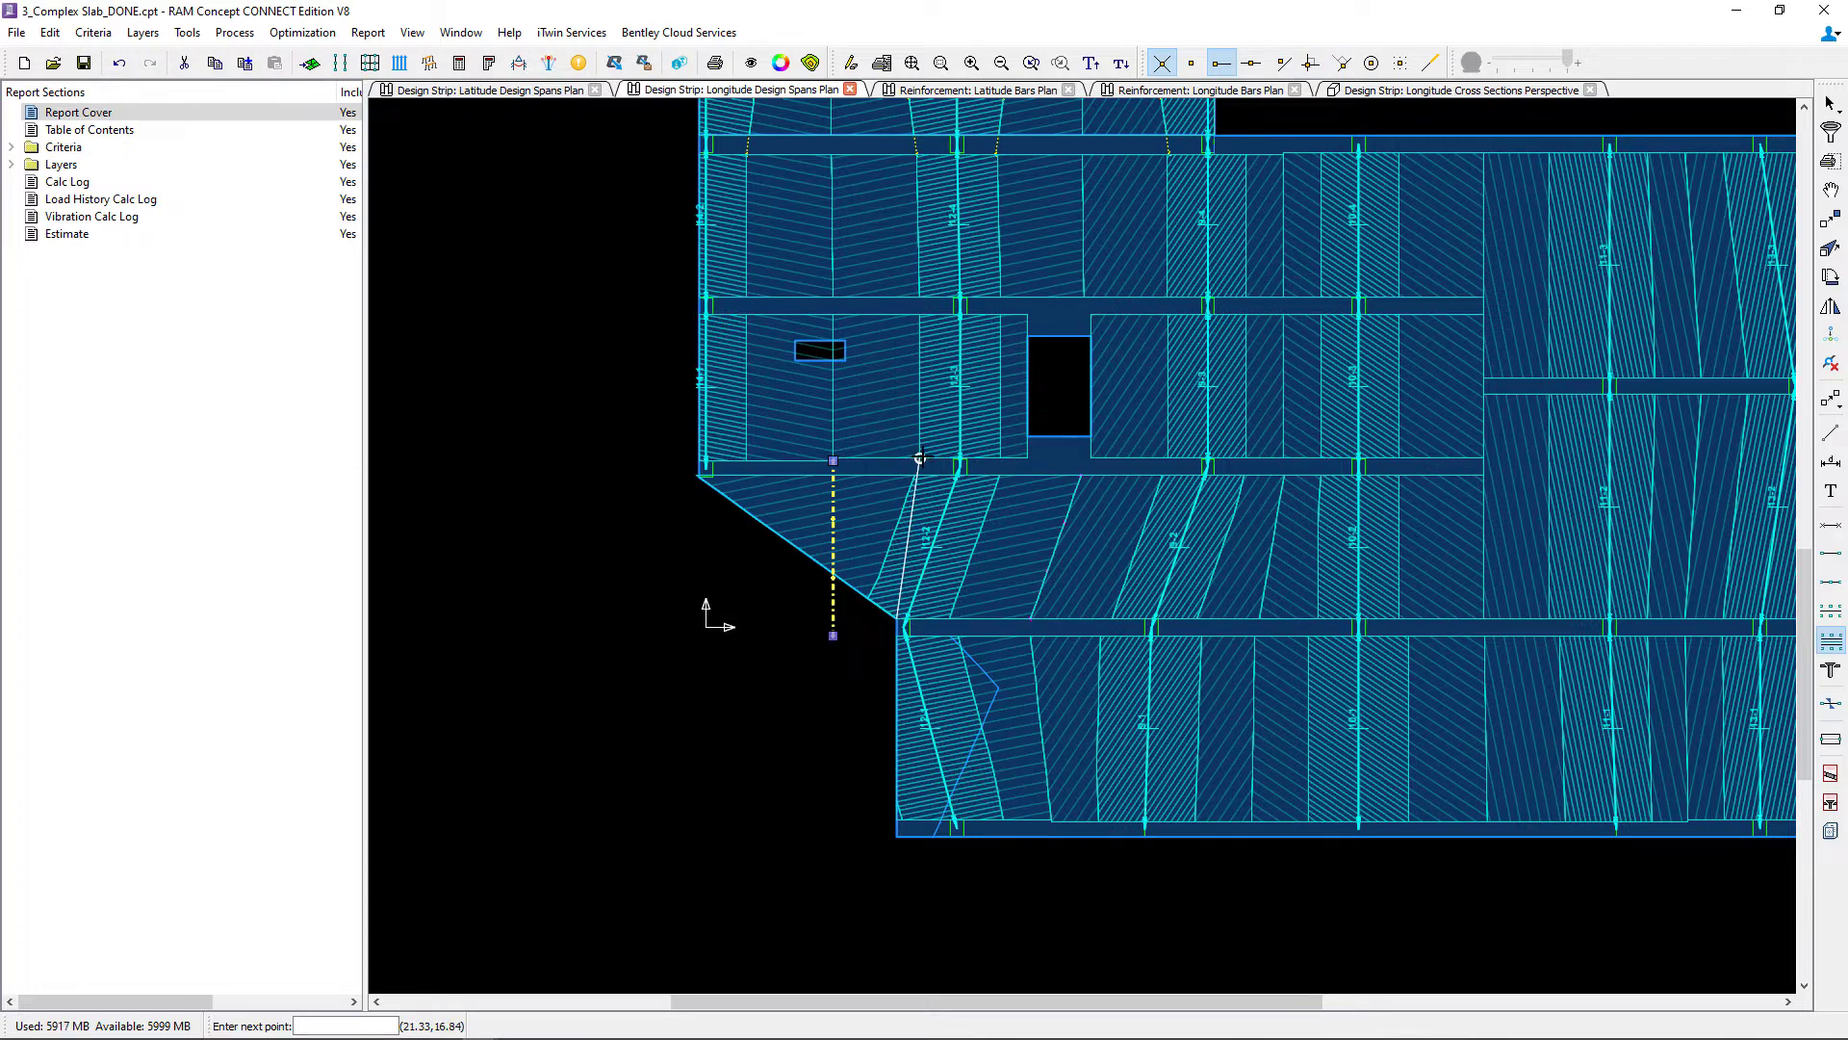
left_click(921, 458)
right_click(932, 467)
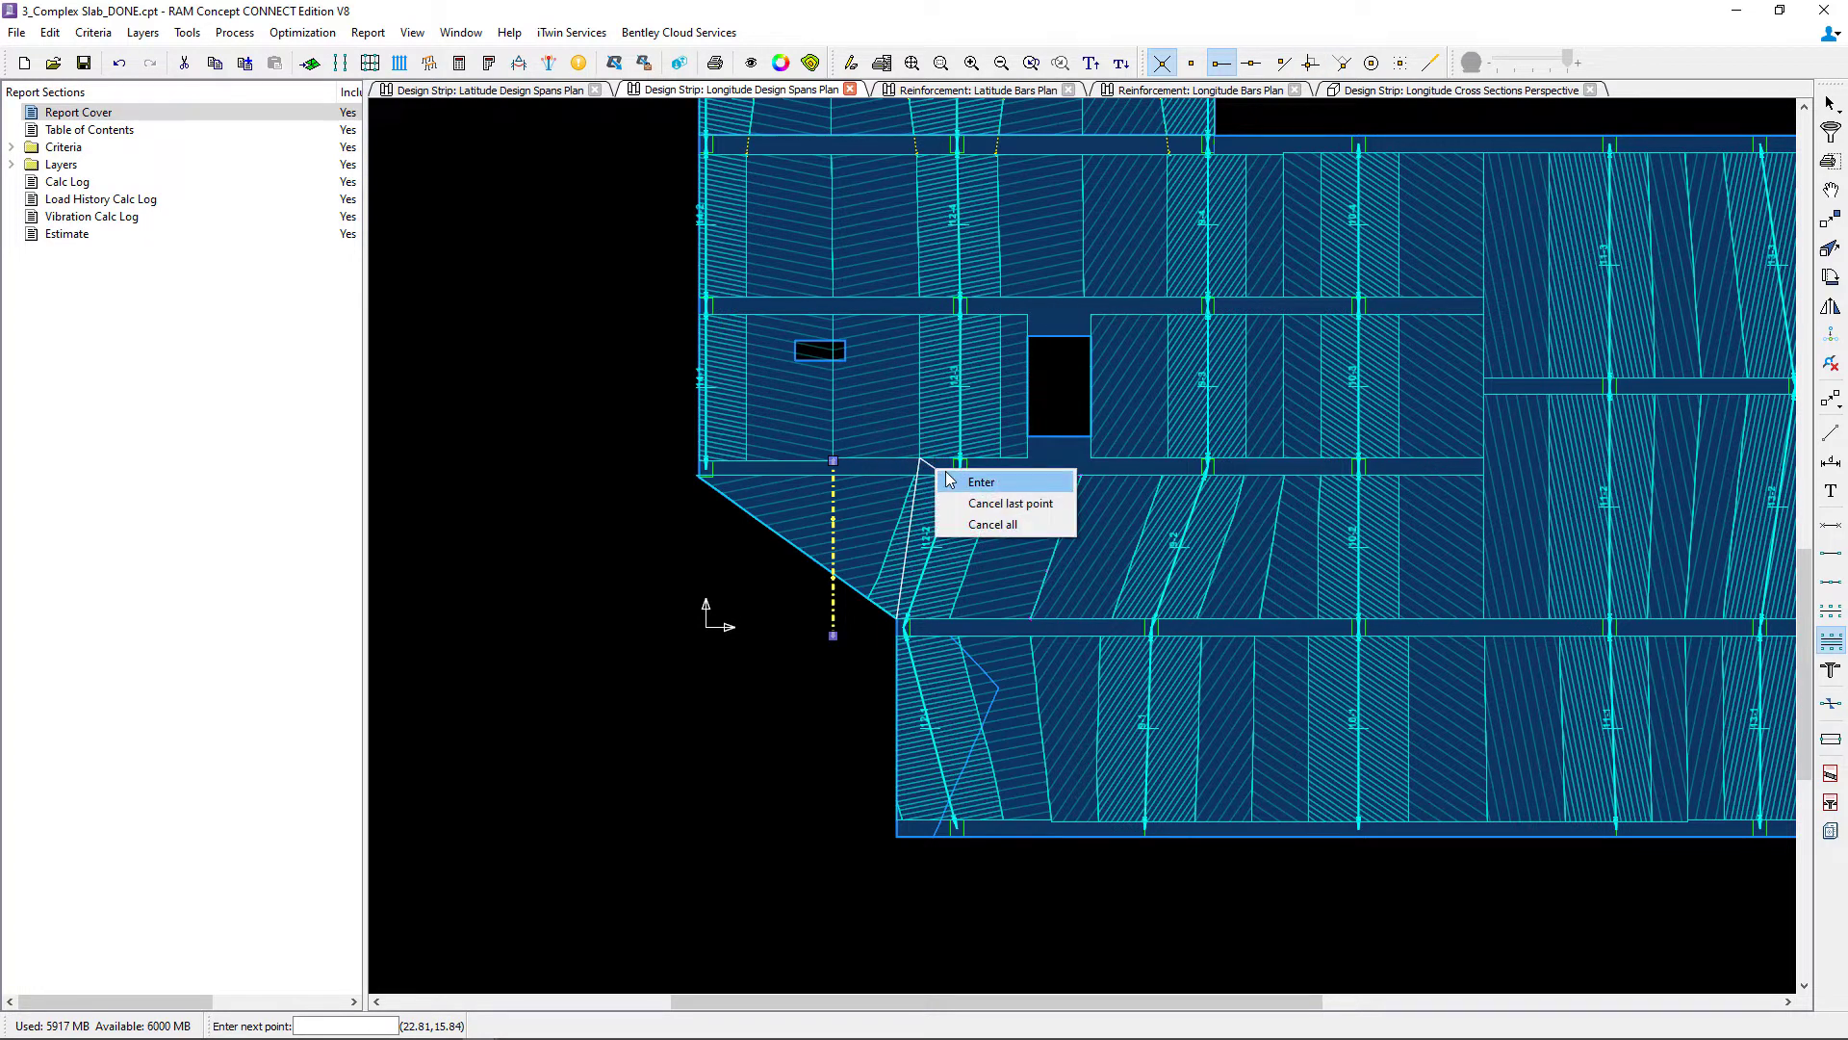
left_click(951, 475)
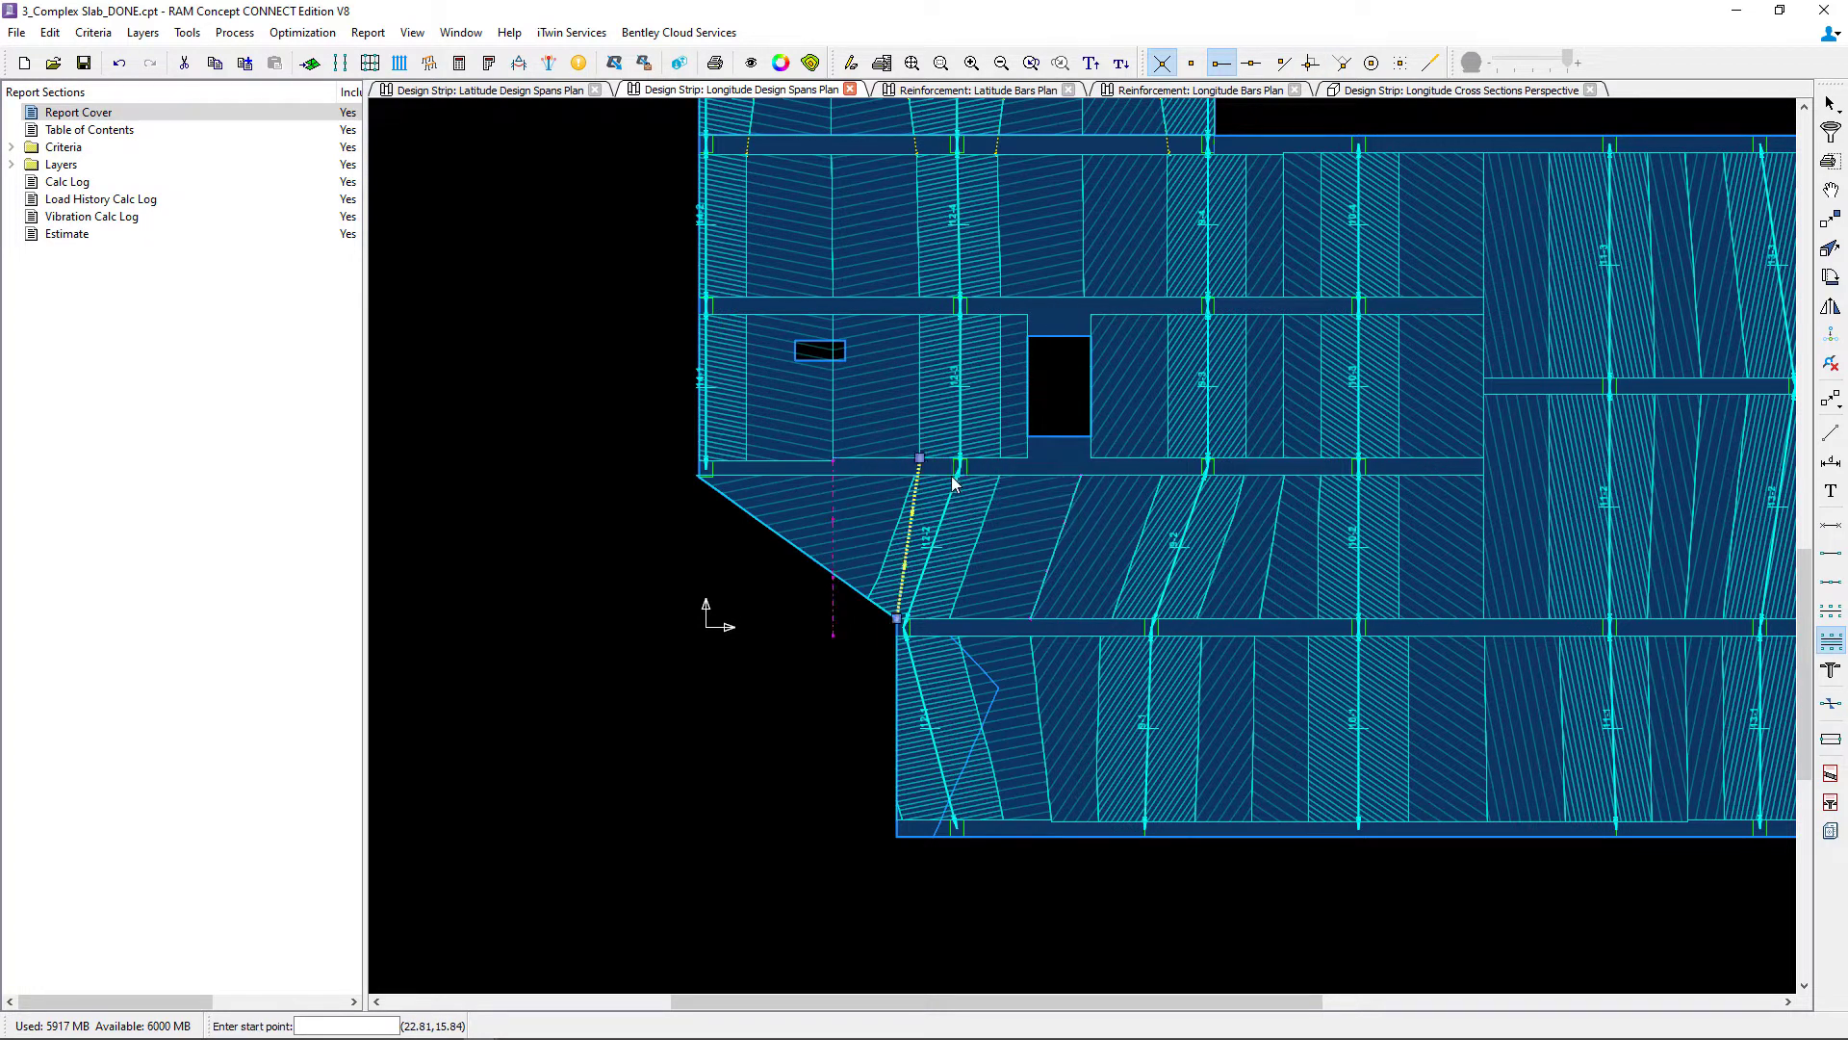
left_click(998, 458)
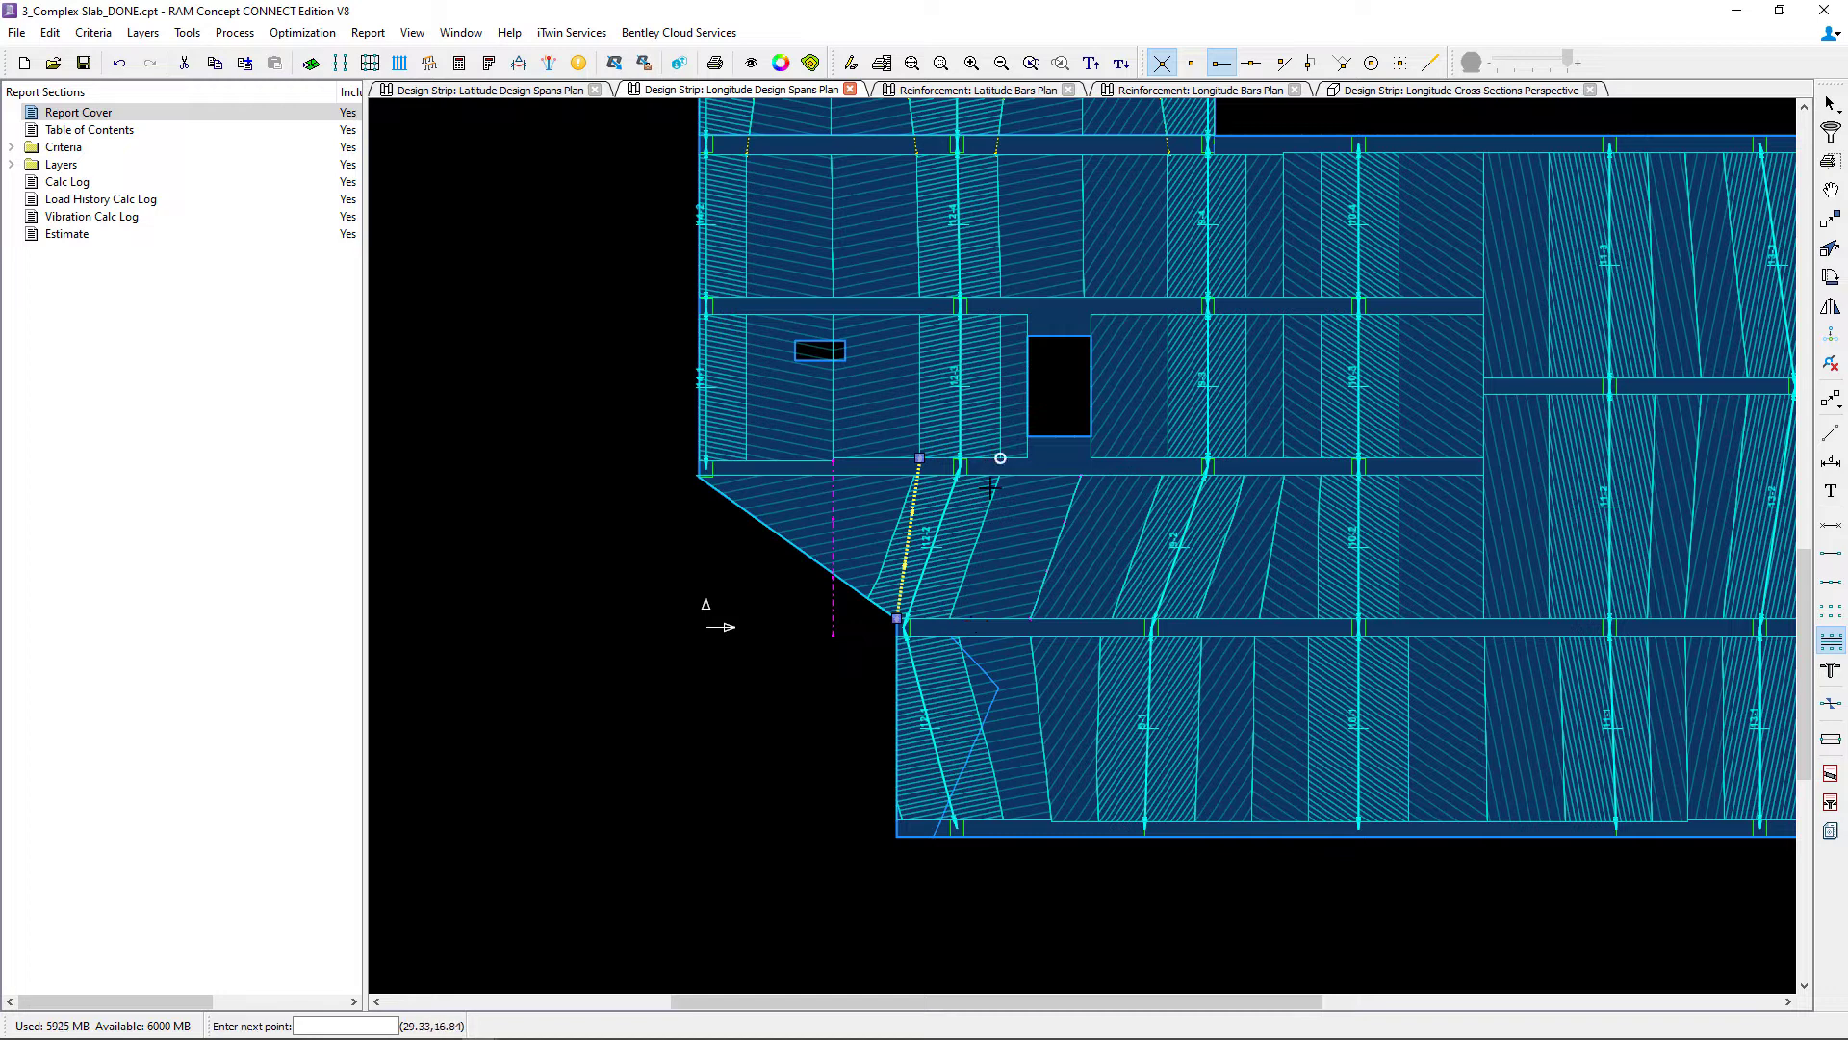
right_click(959, 635)
left_click(982, 650)
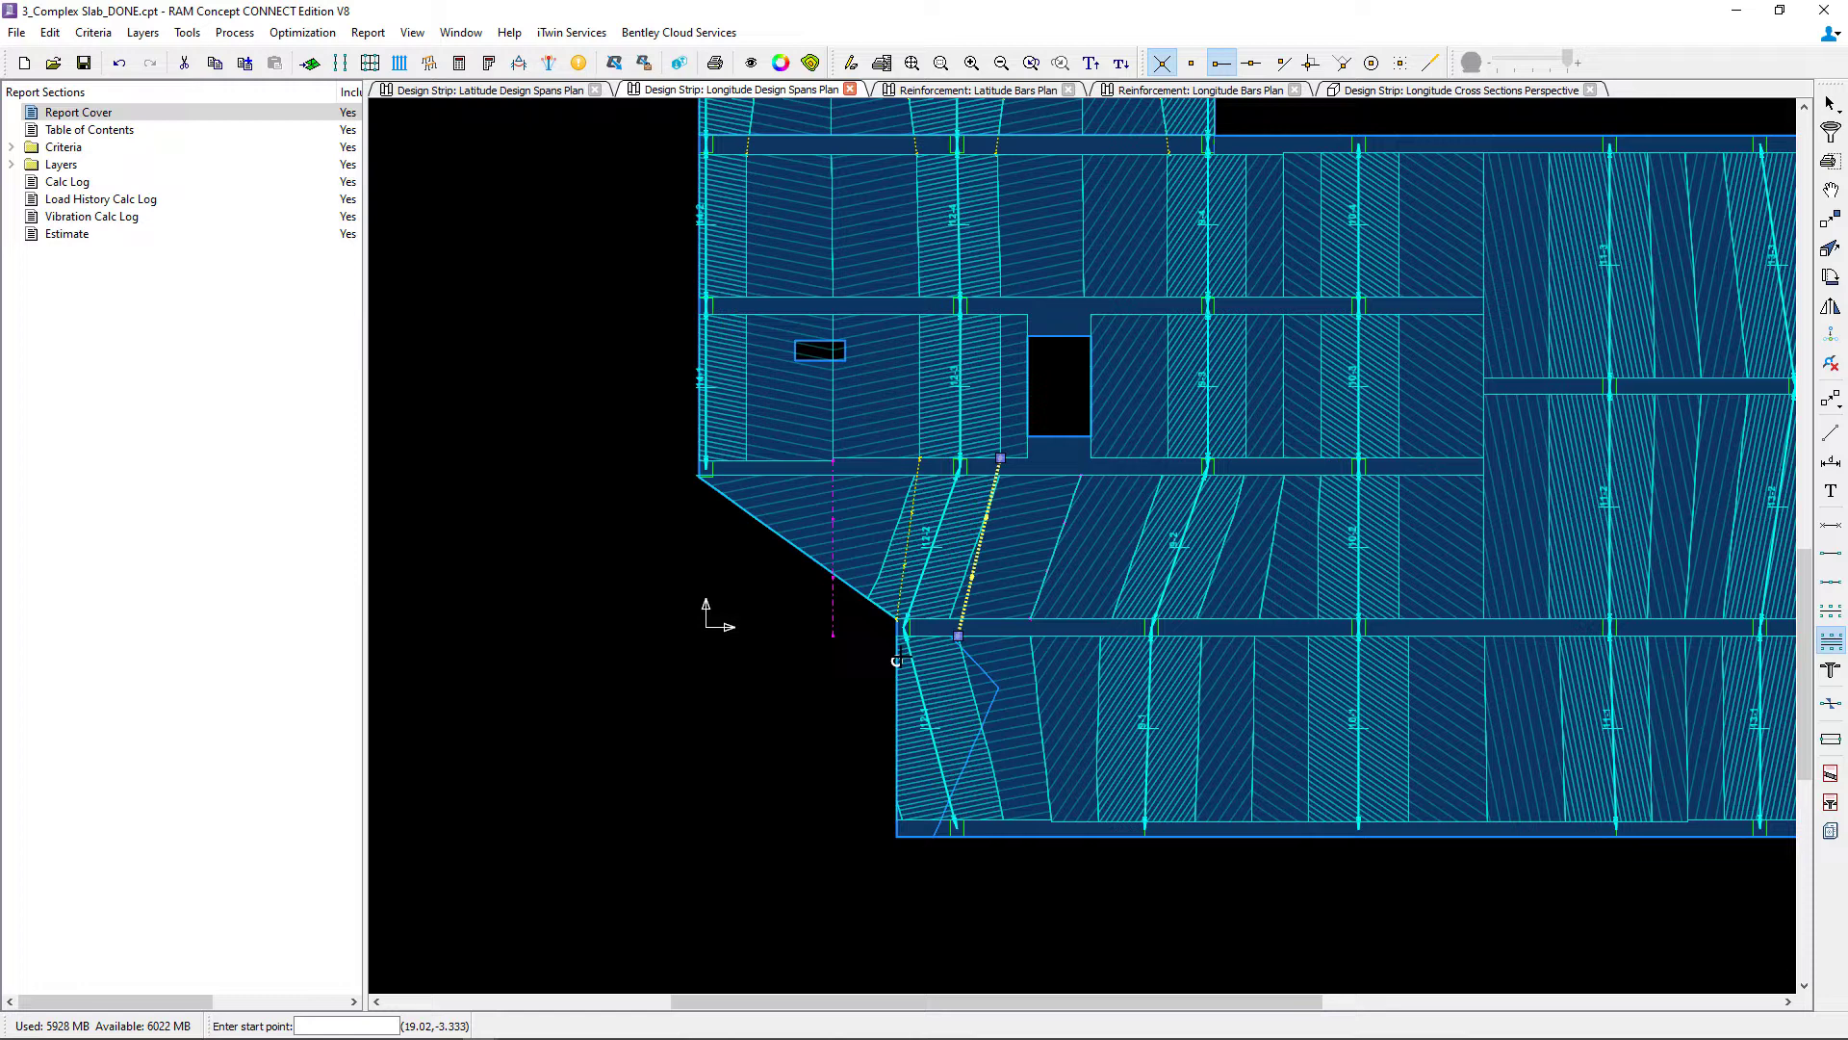
Box-select the new southern design strip and bring up its context menu.
left_click(1831, 103)
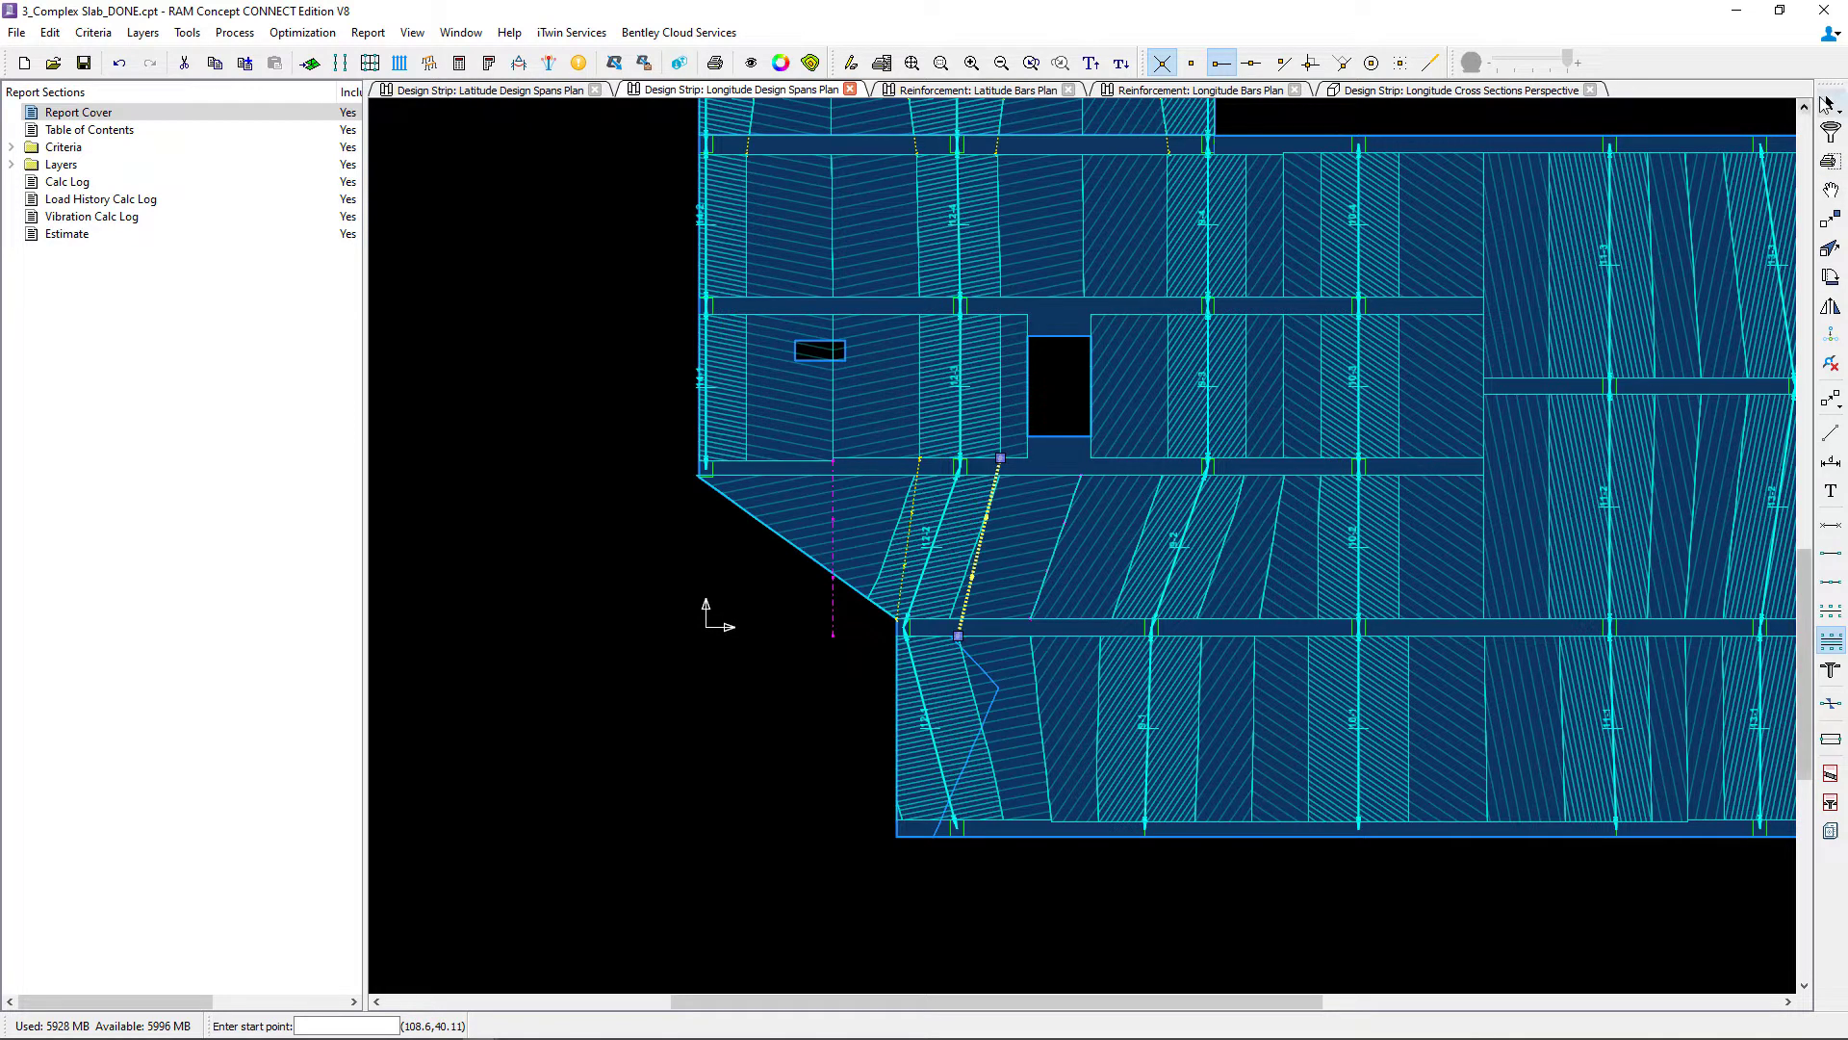
left_click(958, 541)
left_click(932, 528)
right_click(916, 520)
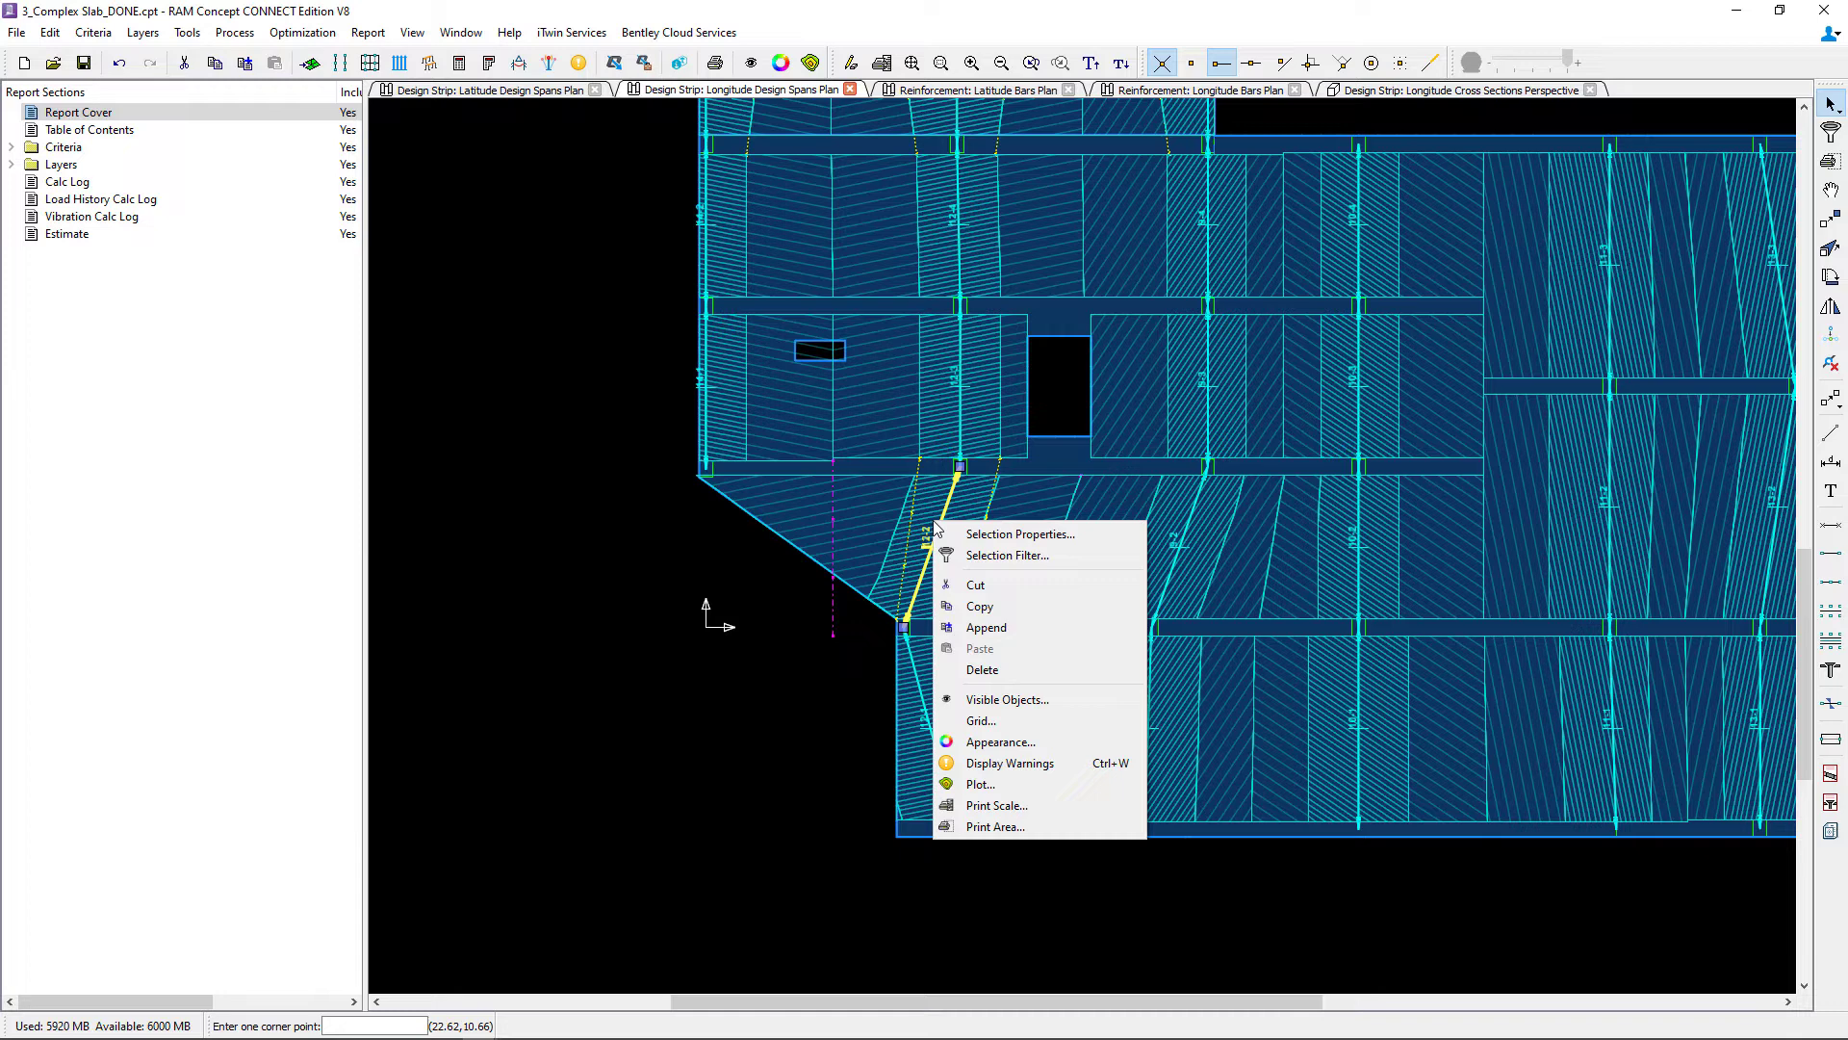
Change the selected strip's Column Strip Width Calc from Code Slab to Manual.
left_click(1001, 533)
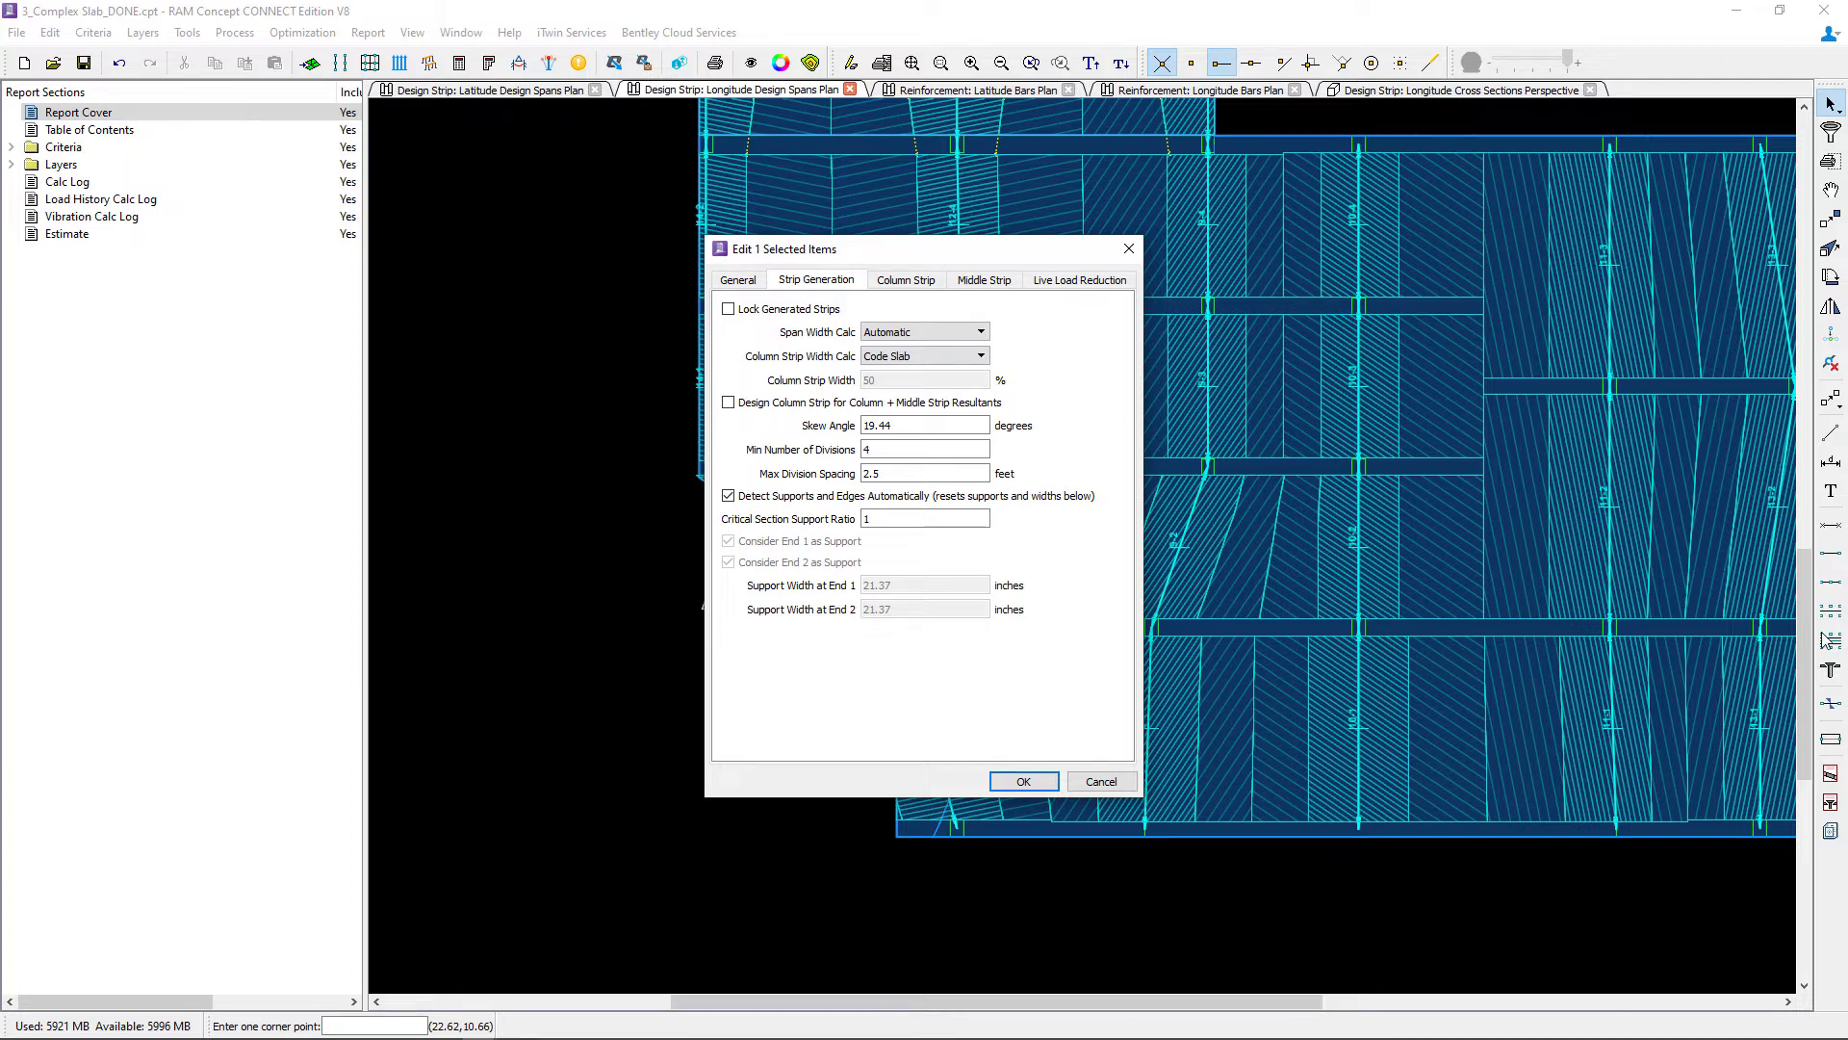
left_click(893, 362)
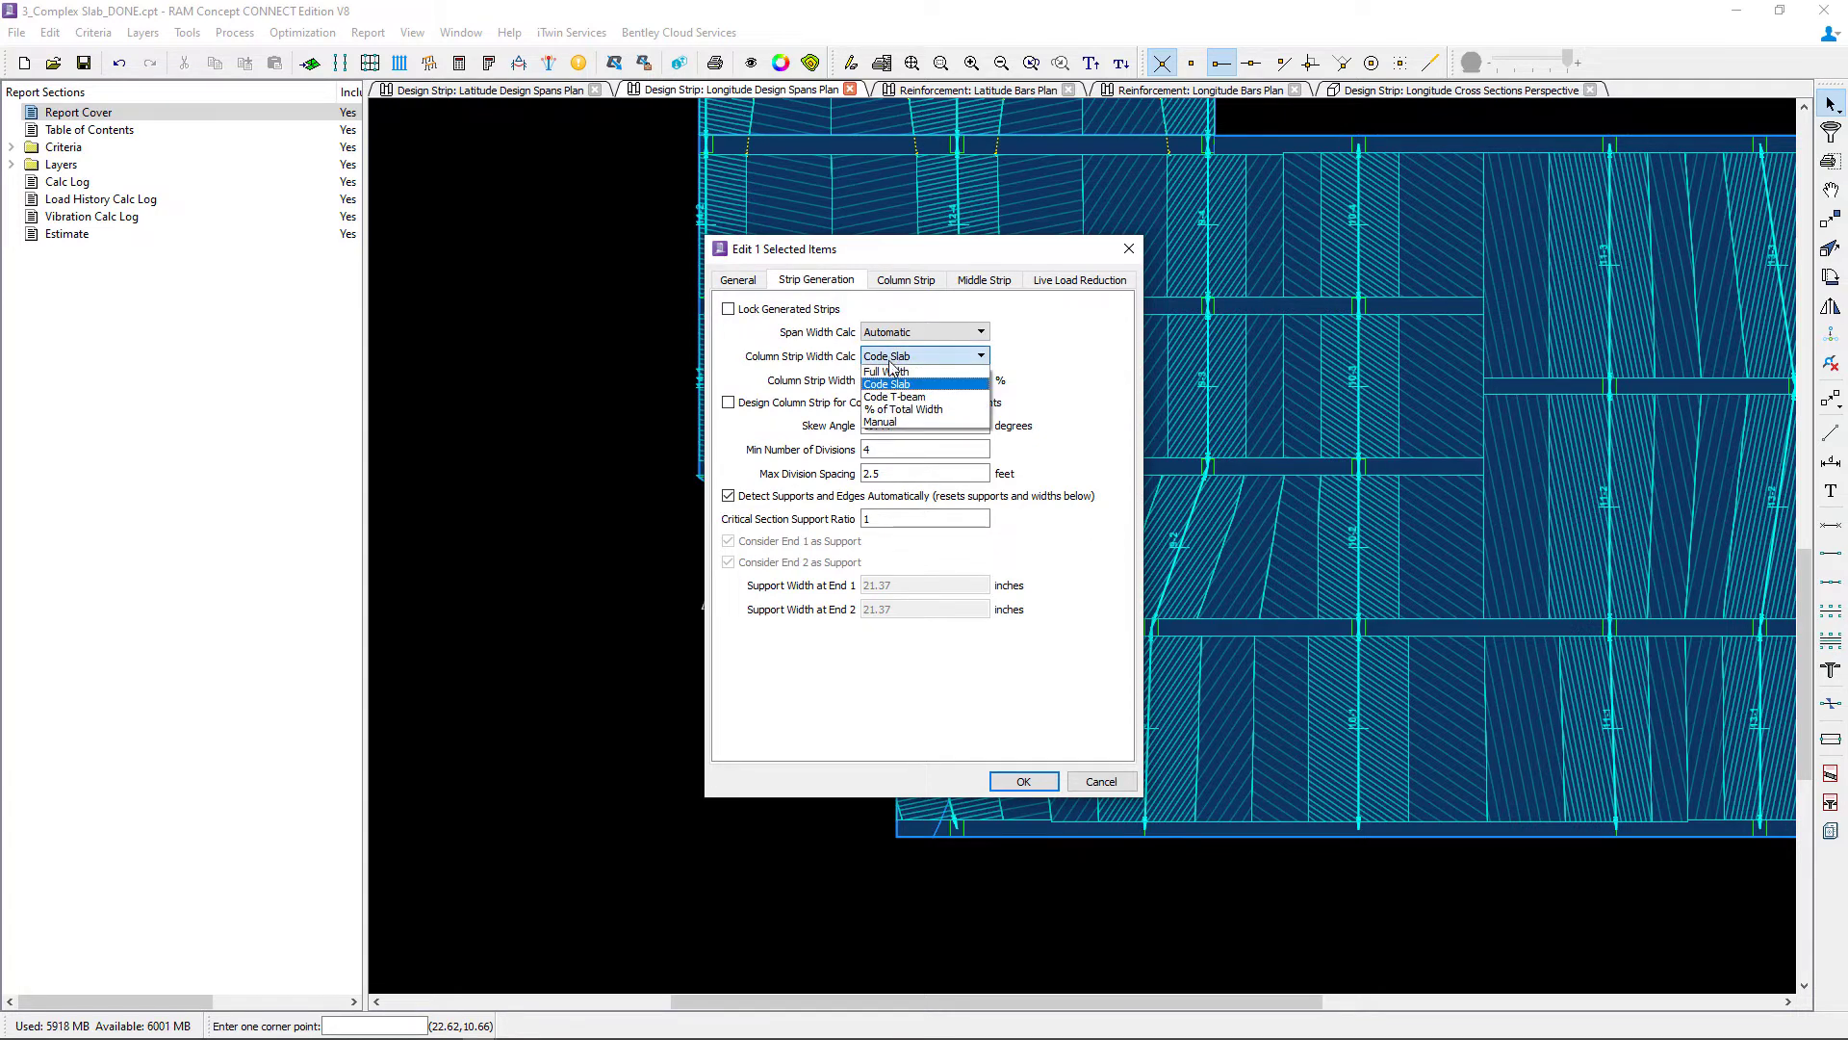
left_click(892, 422)
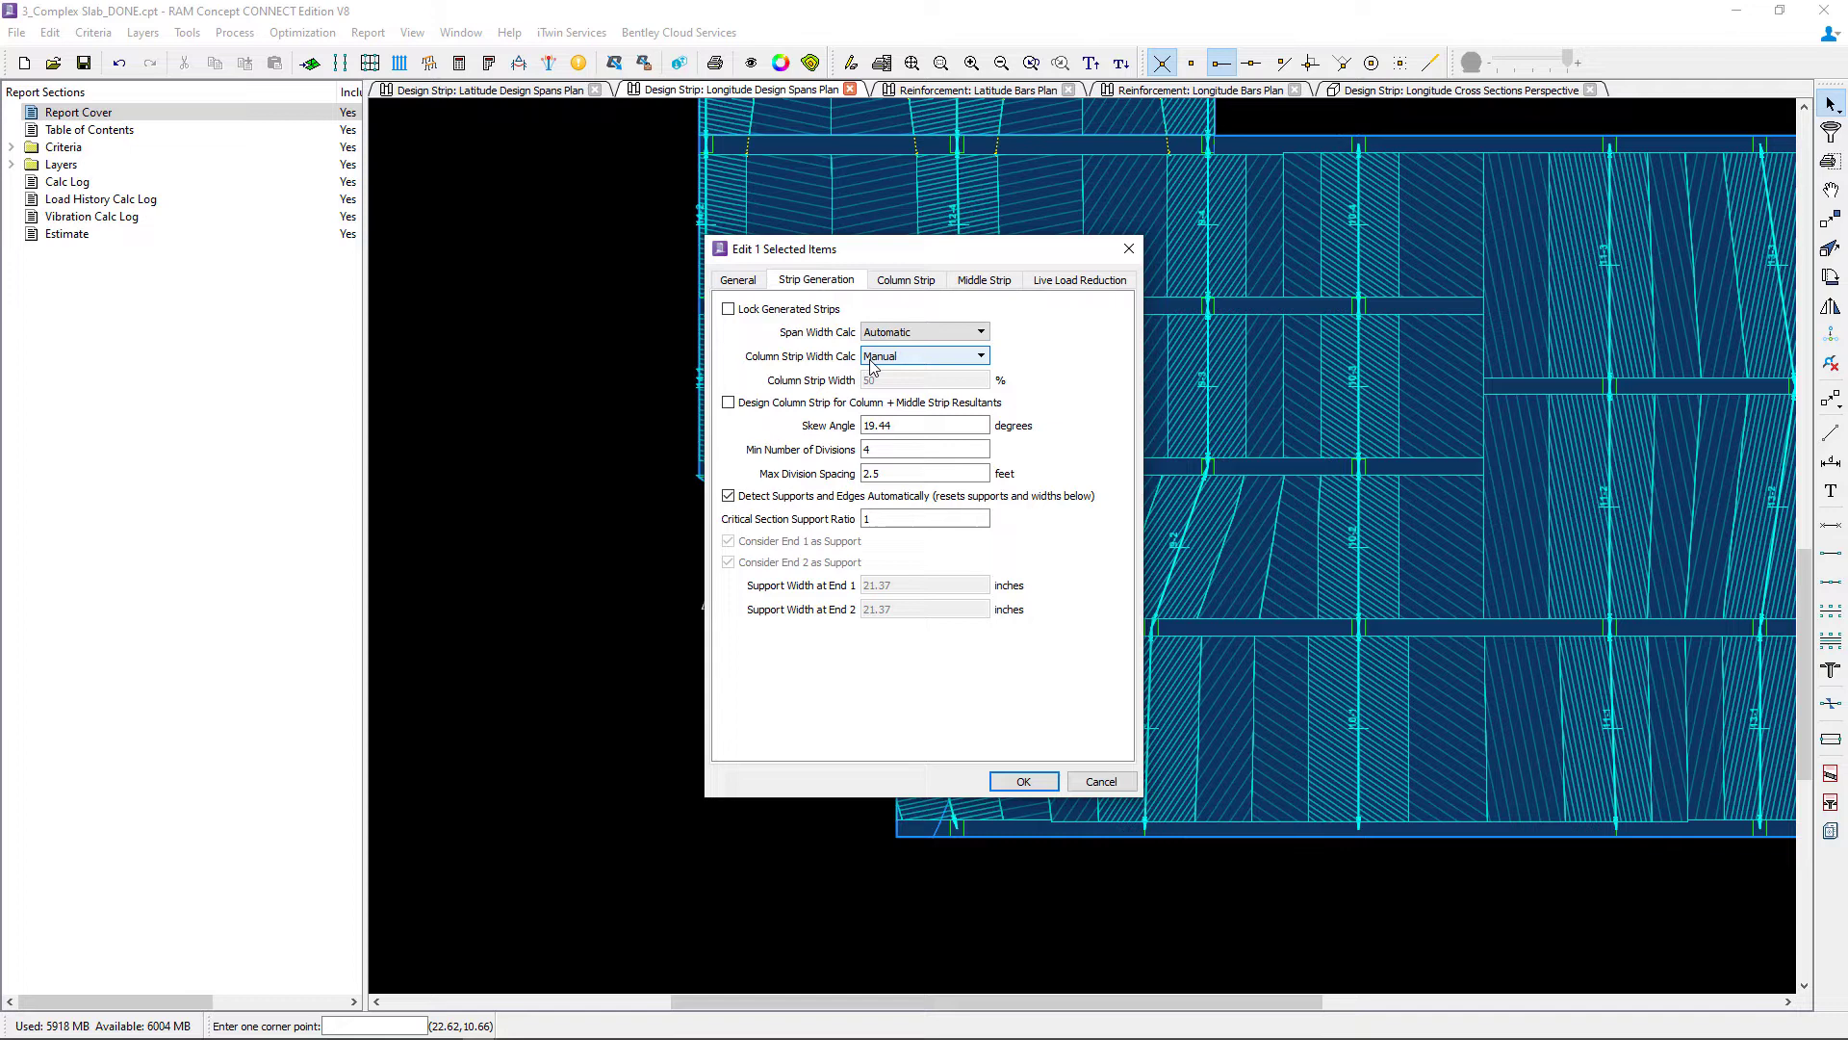
left_click(1023, 780)
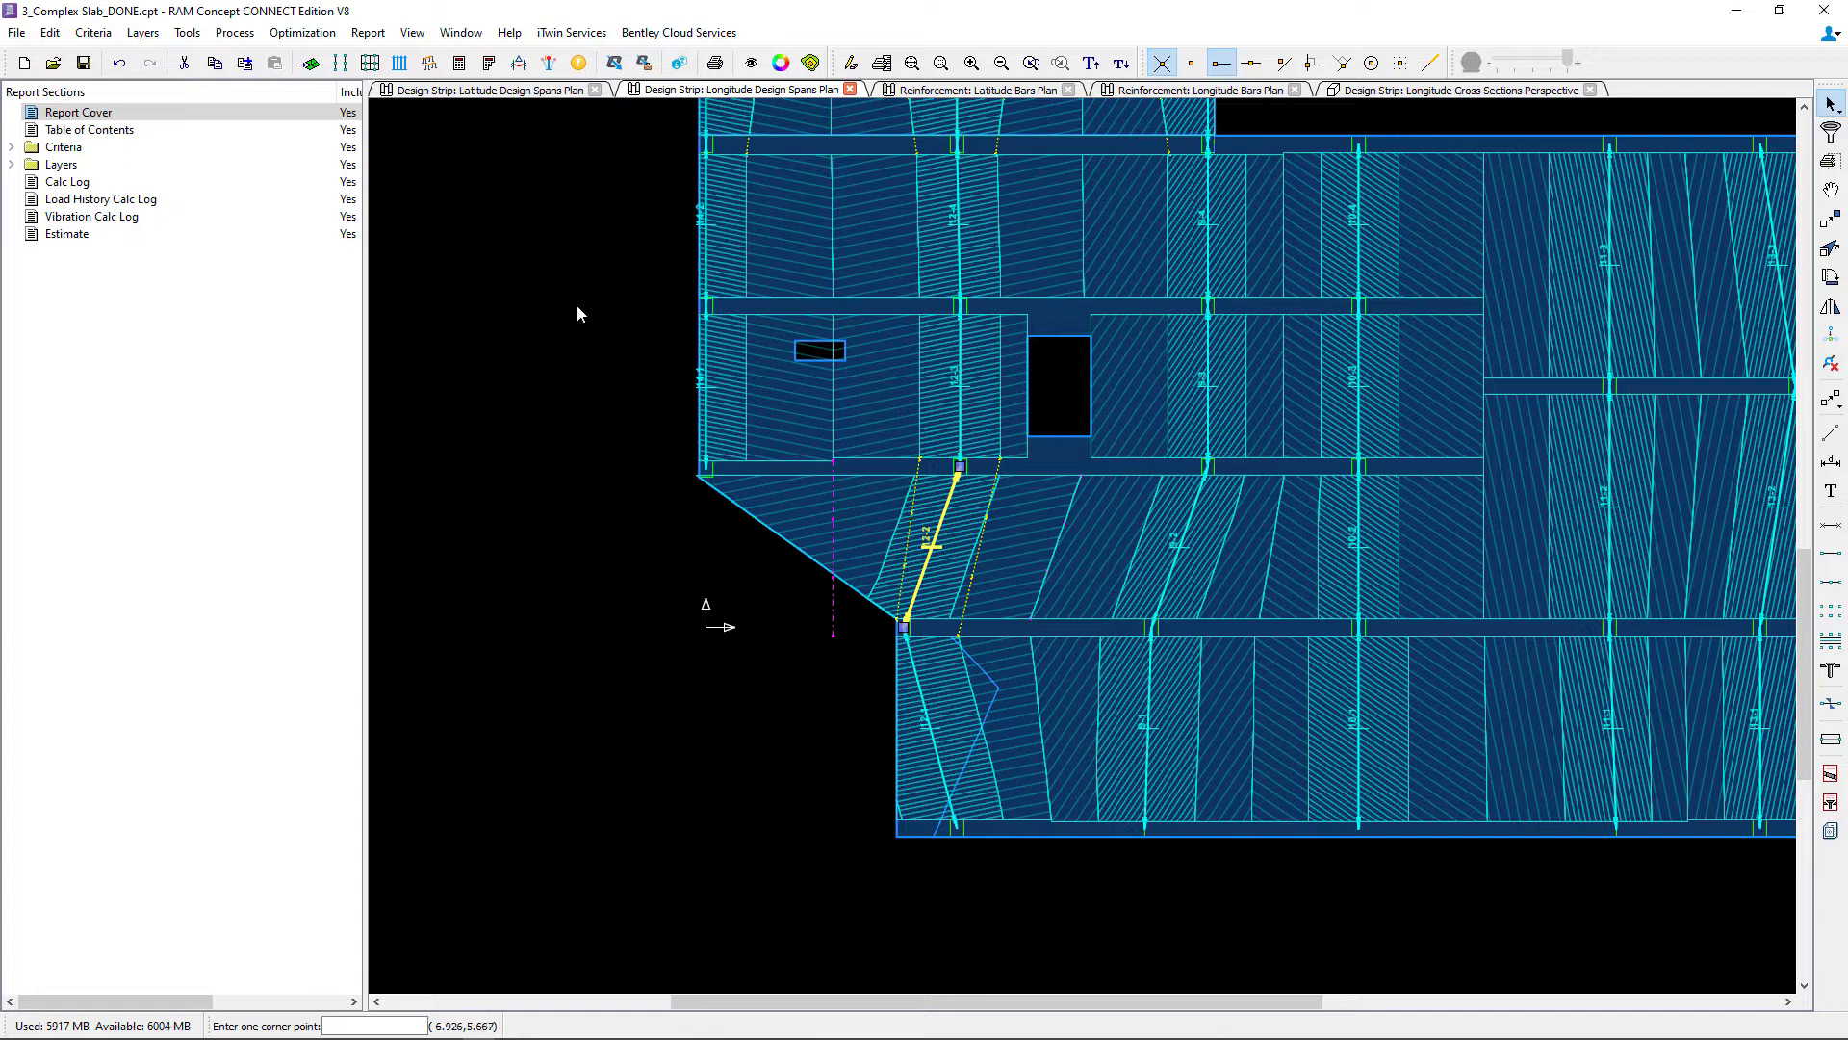
Regenerate the design strips with the new boundaries and dismiss the Warnings and Errors list.
left_click(367, 65)
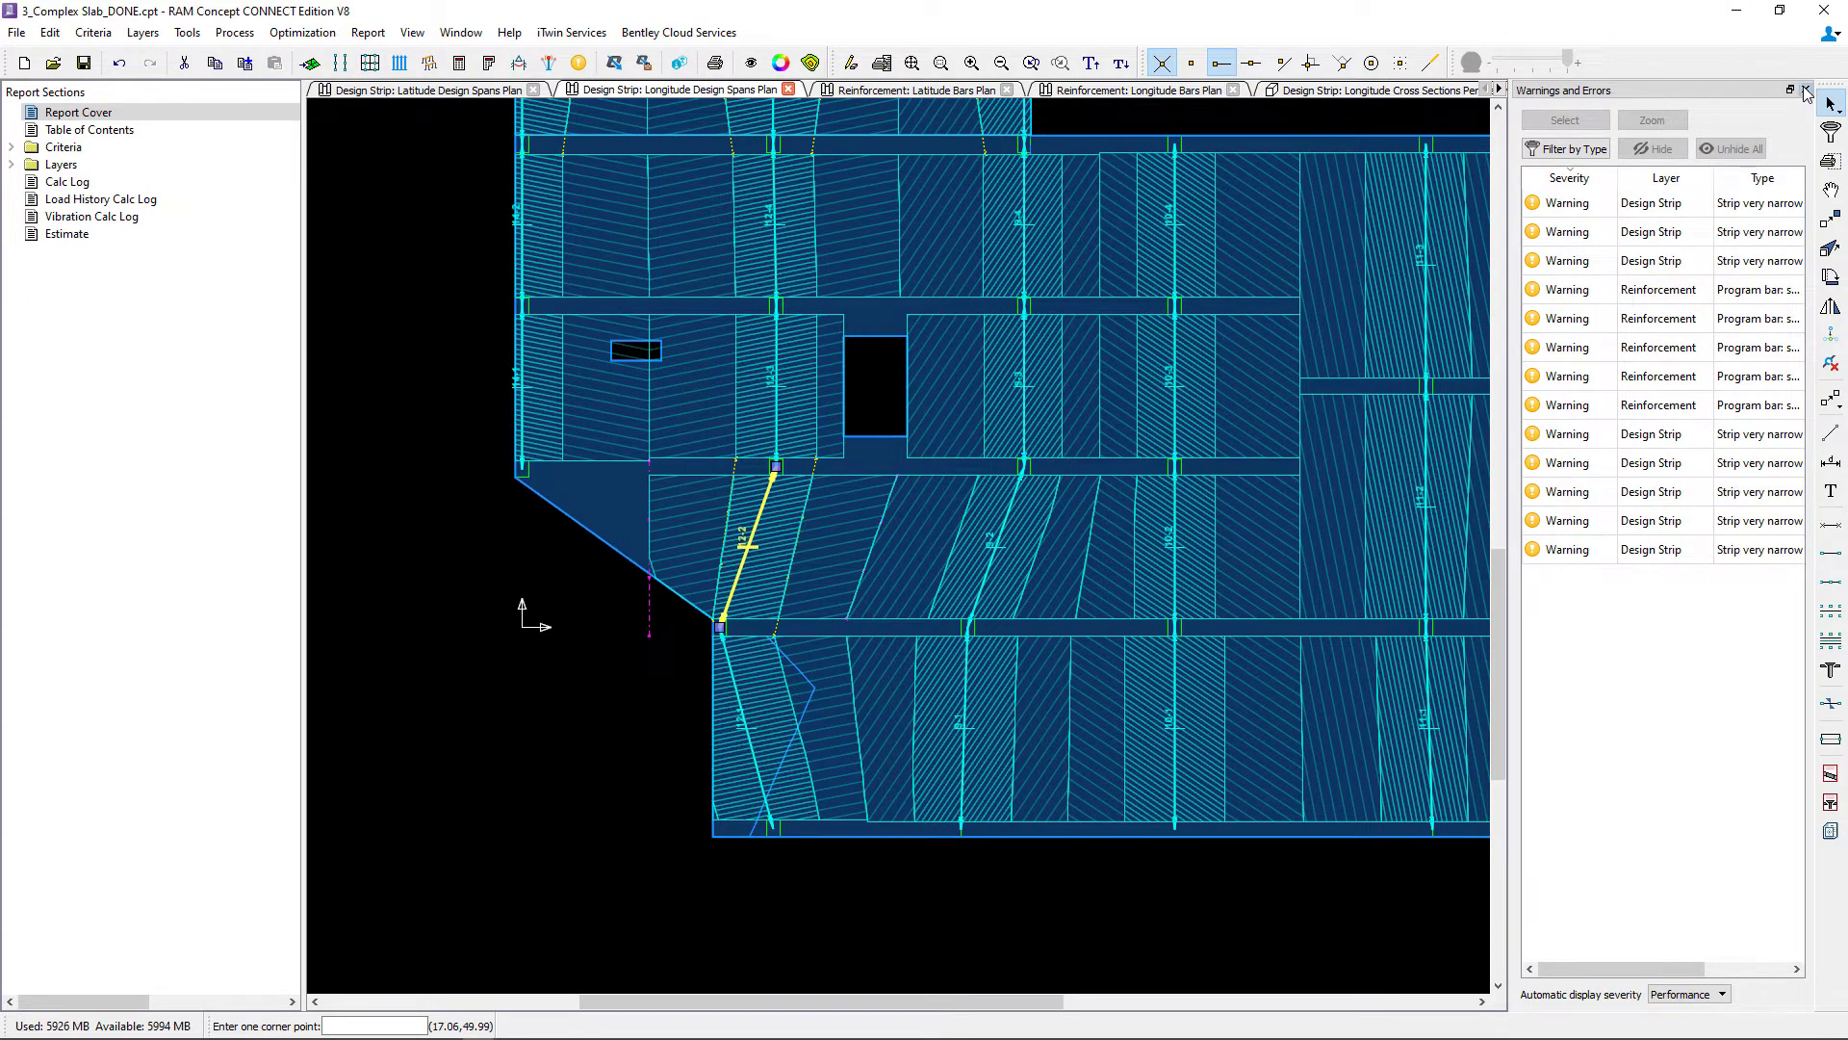
left_click(1805, 90)
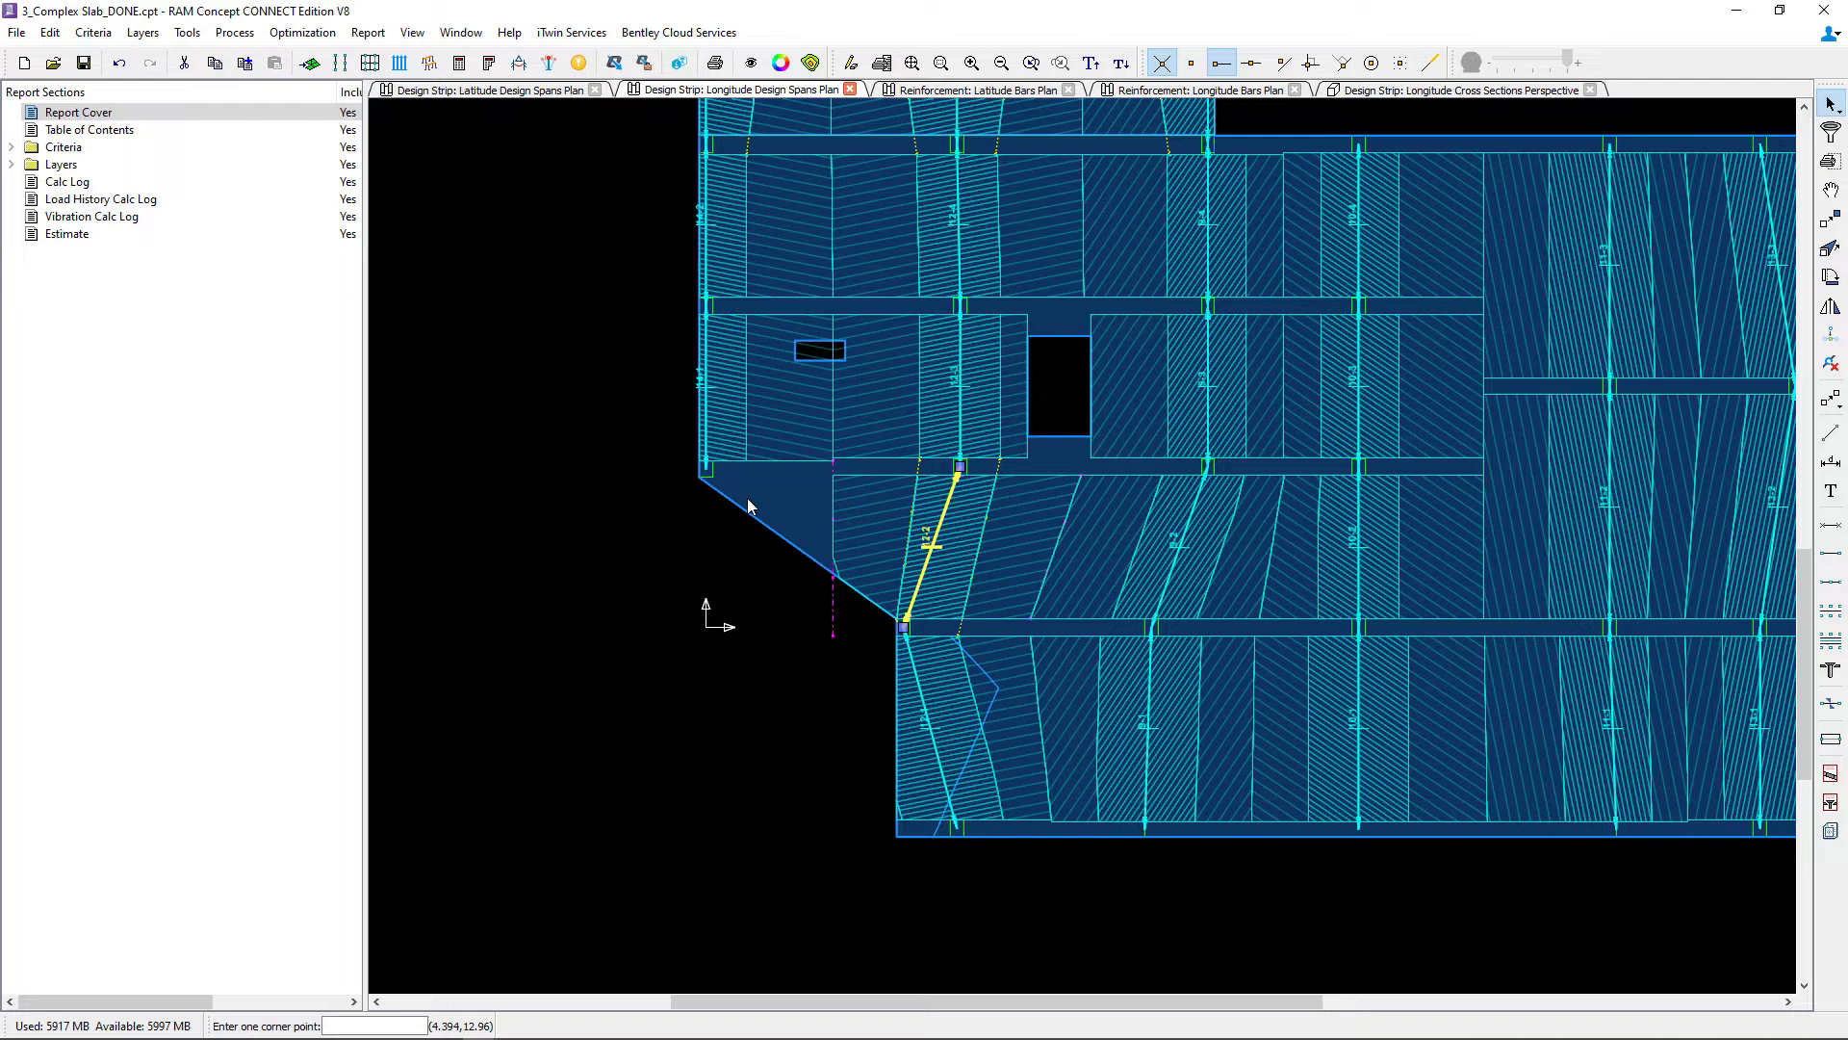
Run Calc All, continuing past the narrow-strip and small bar spacing warnings until it finishes.
left_click(460, 63)
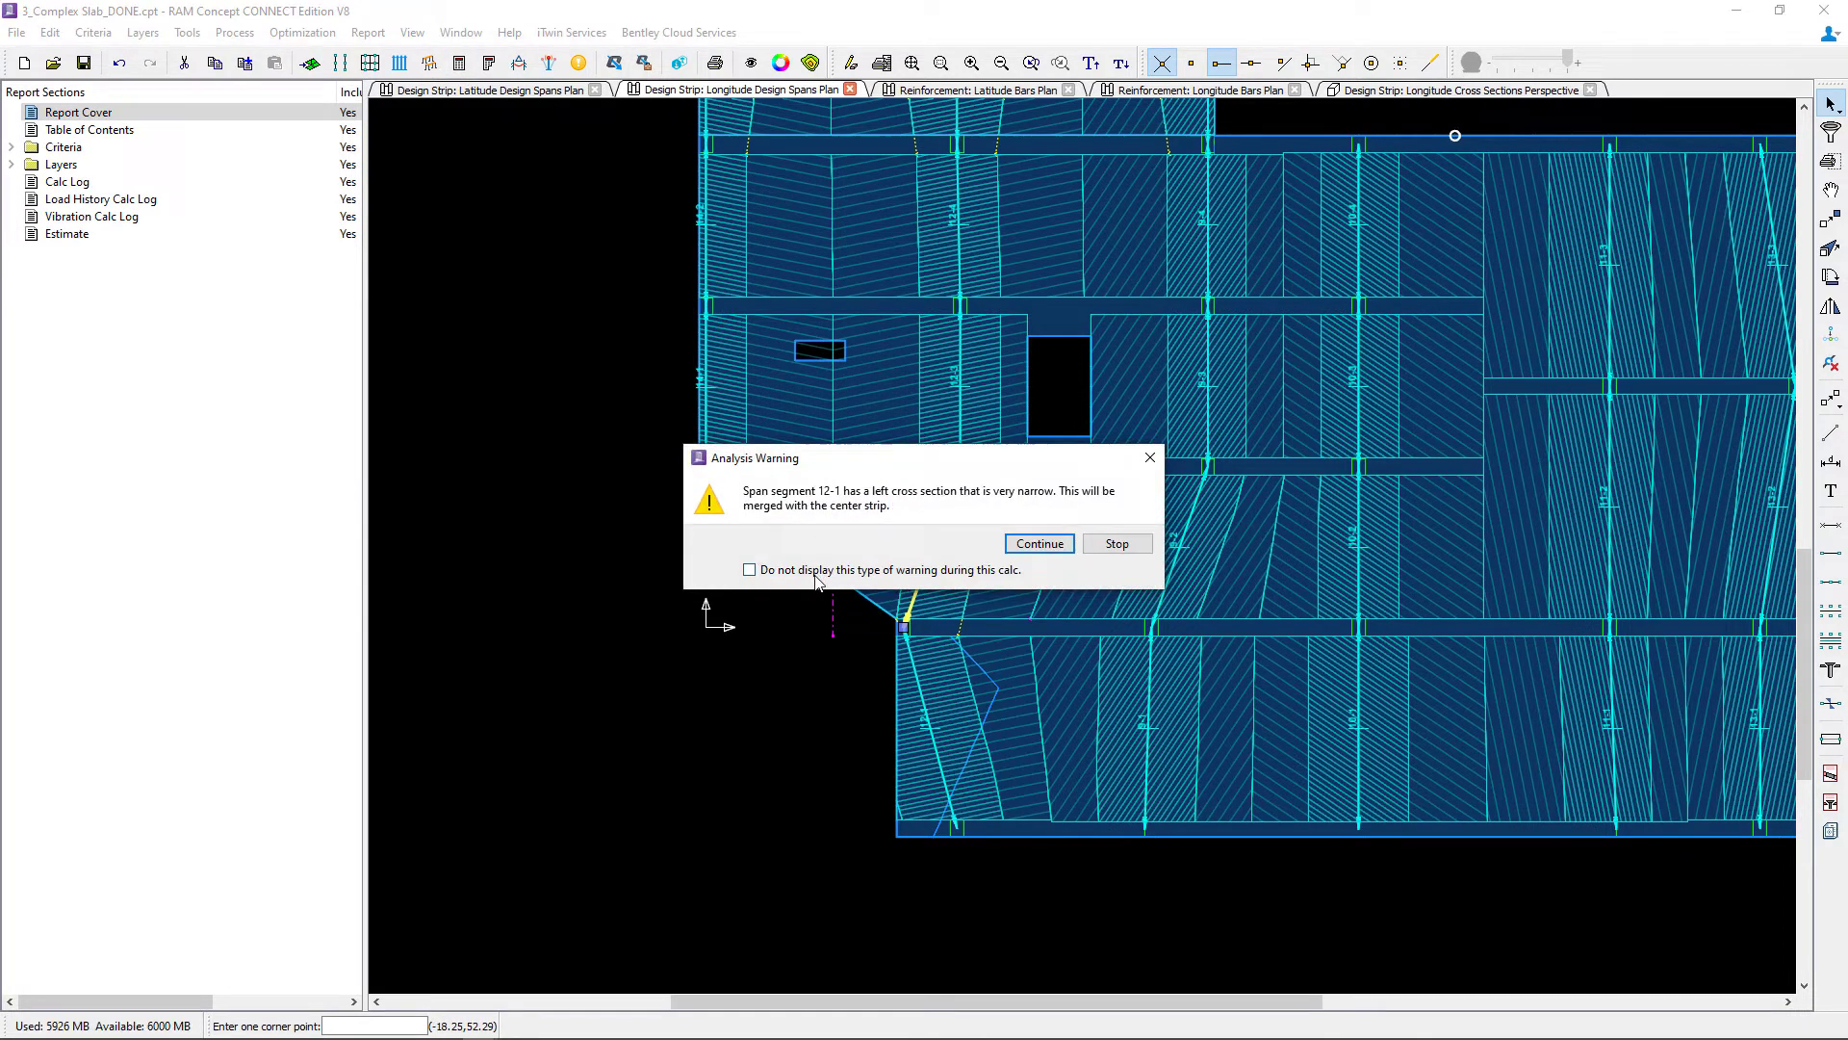
left_click(969, 572)
left_click(1022, 546)
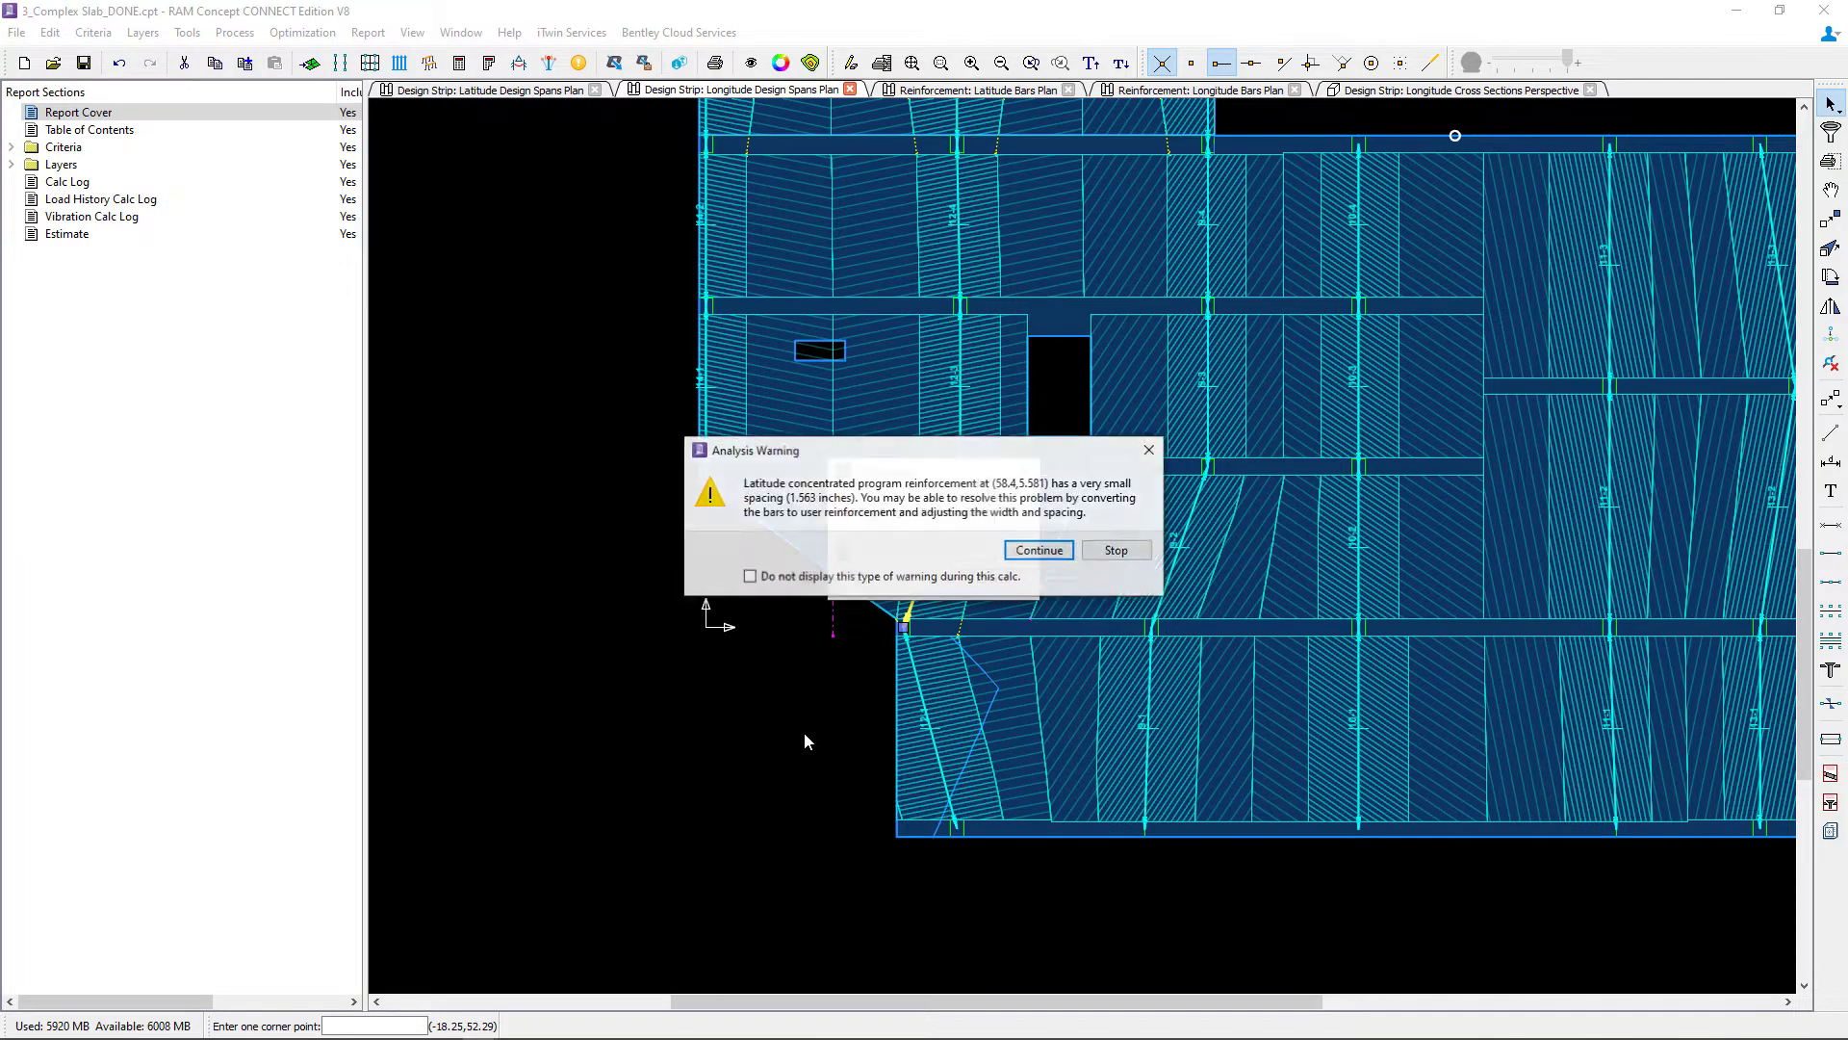
left_click(1030, 550)
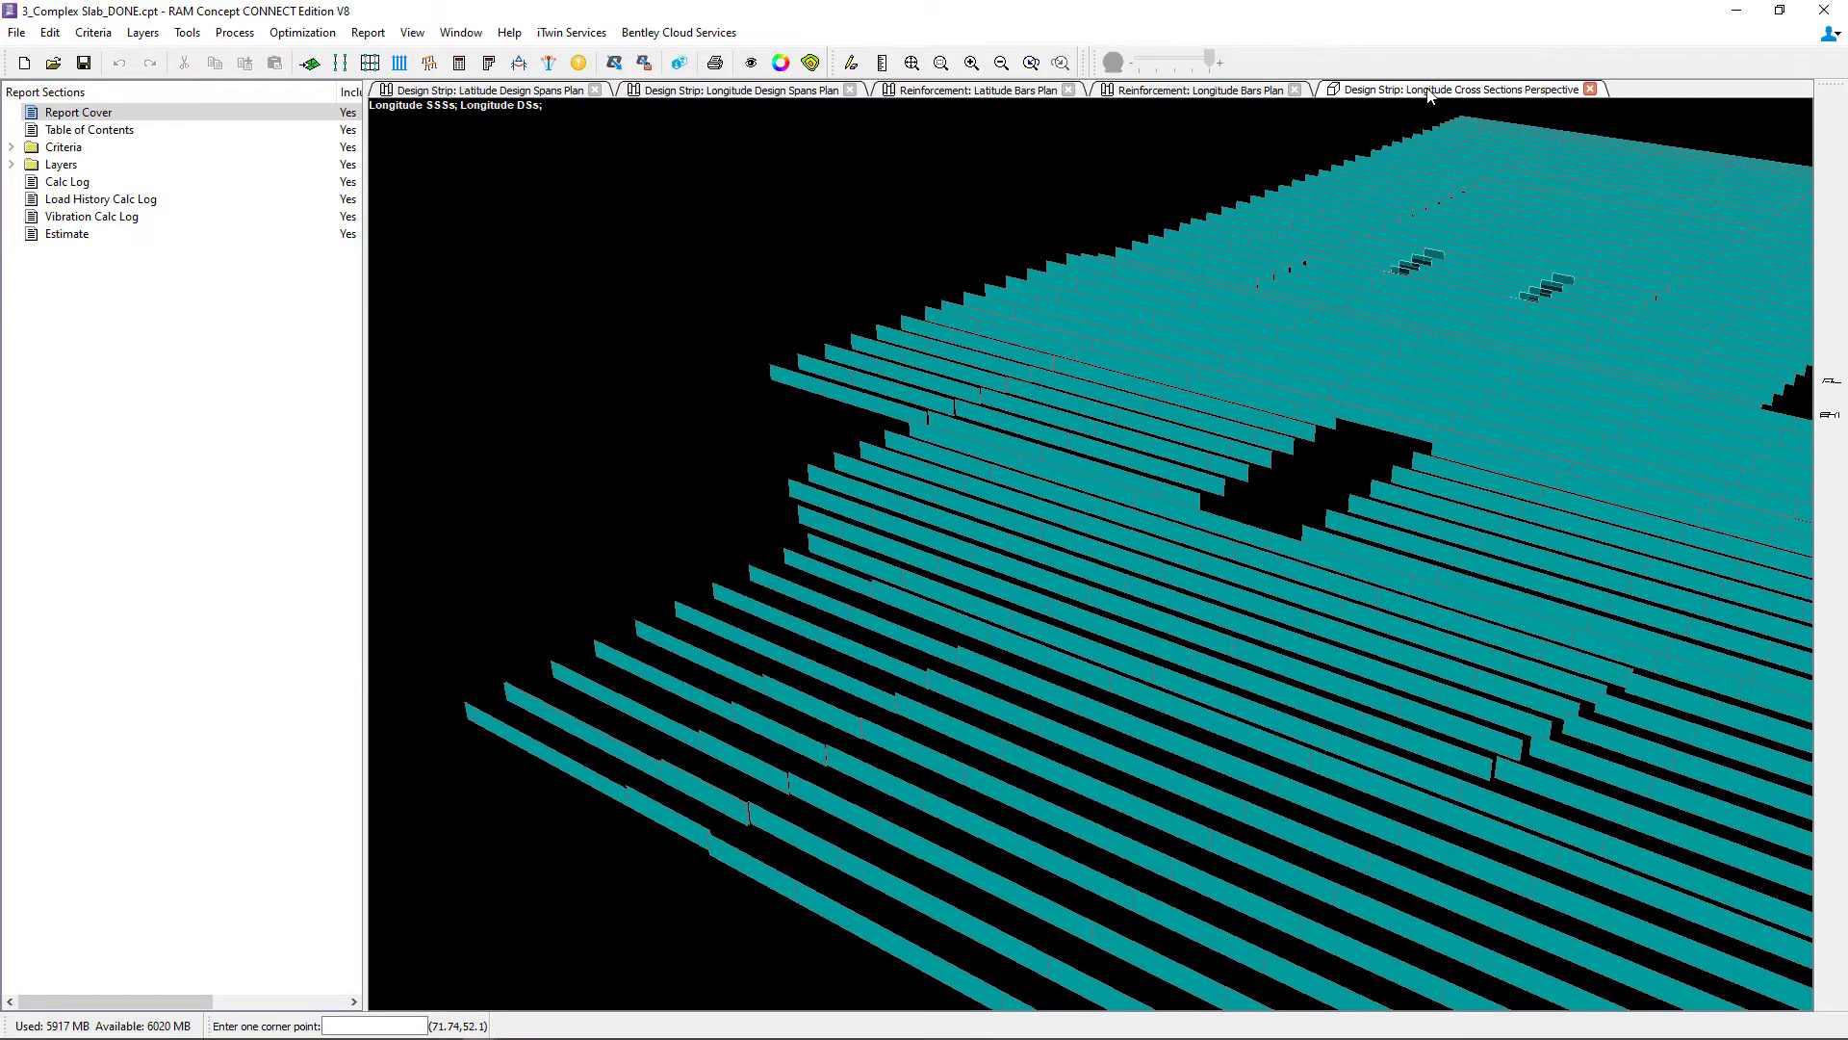
In the Longitude Cross Sections Perspective, turn on Soffit and Slab Elements visibility.
left_click(1432, 89)
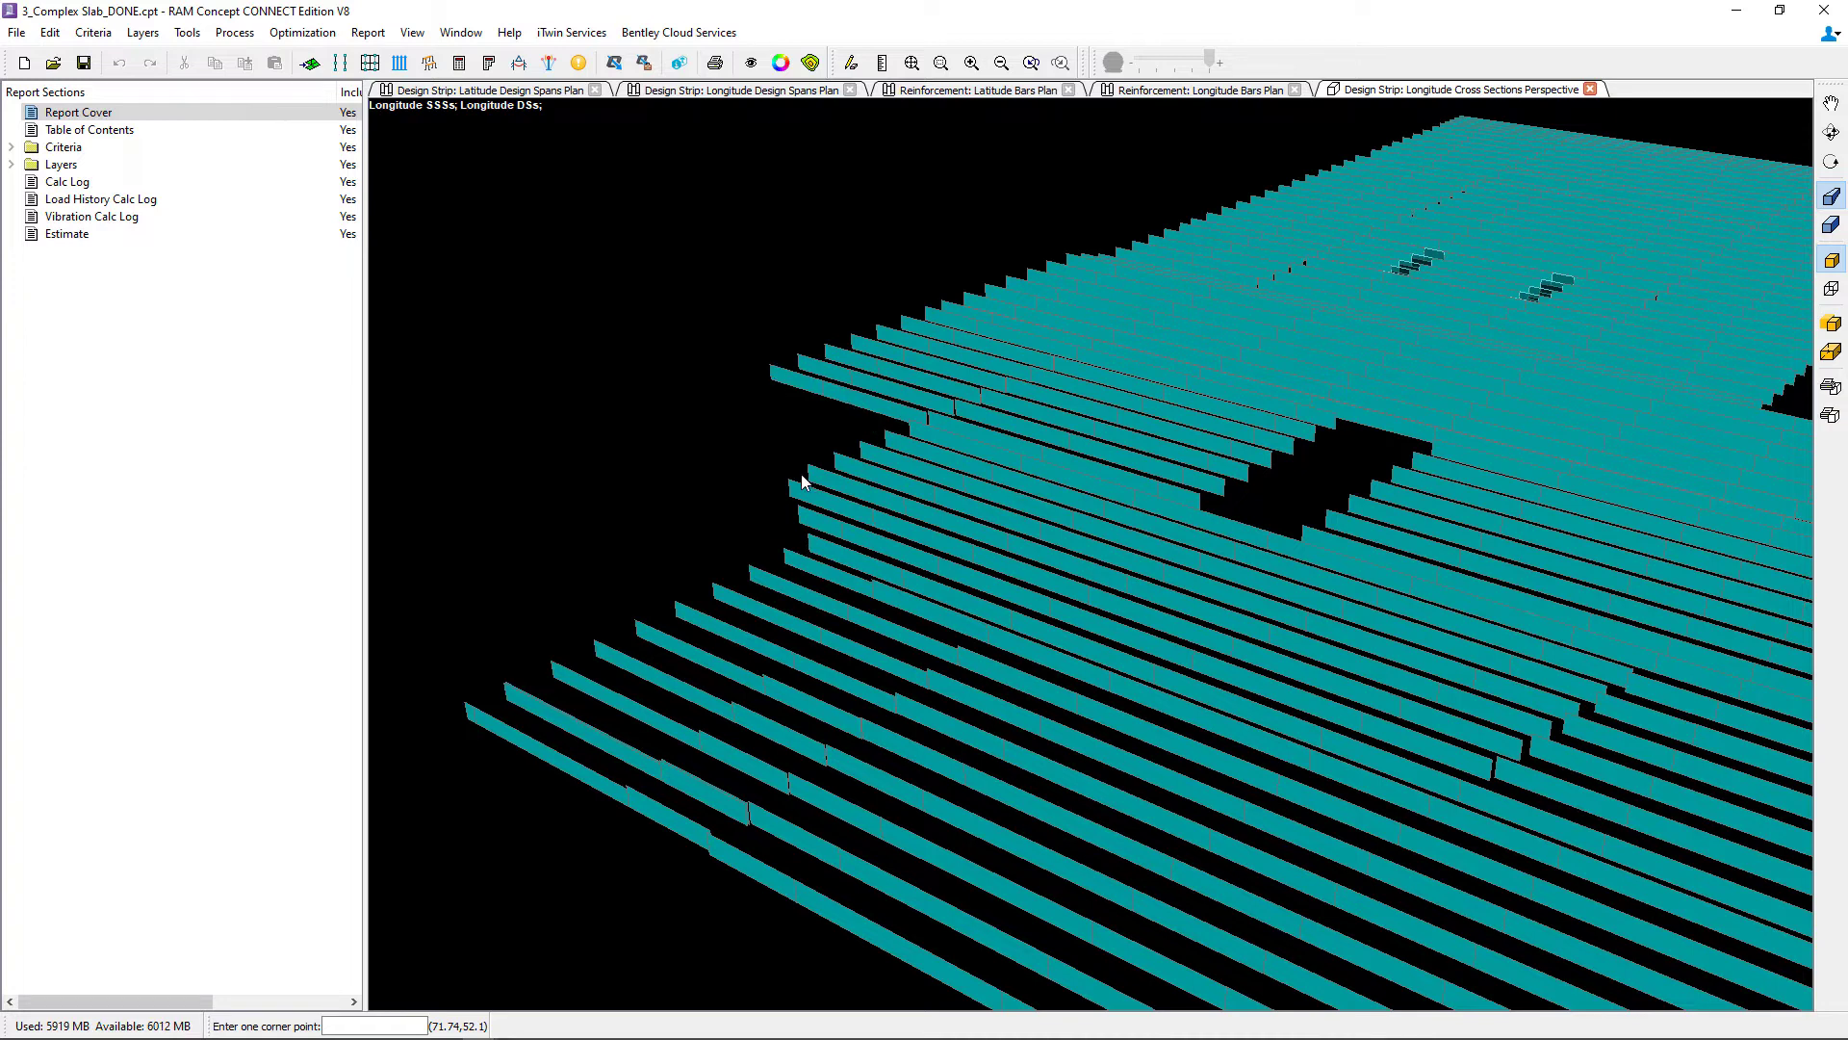
left_click(750, 62)
left_click(785, 351)
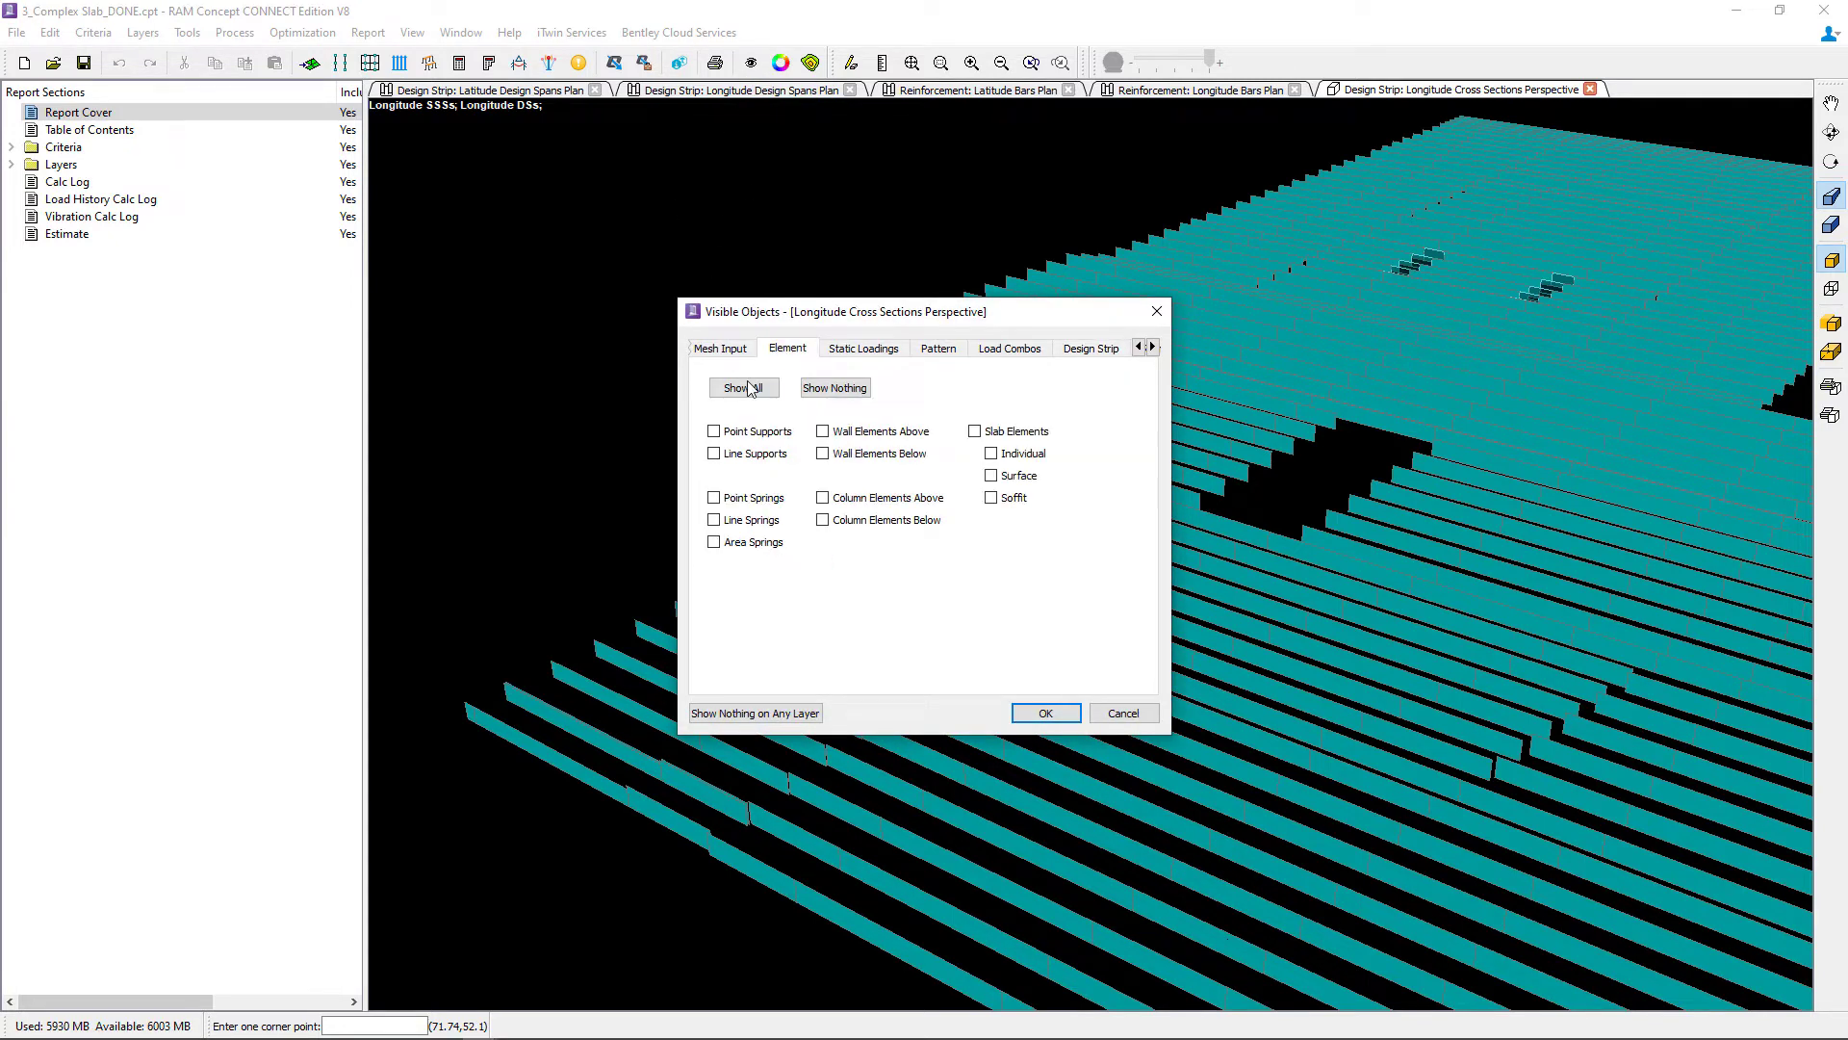
left_click(993, 498)
left_click(1046, 713)
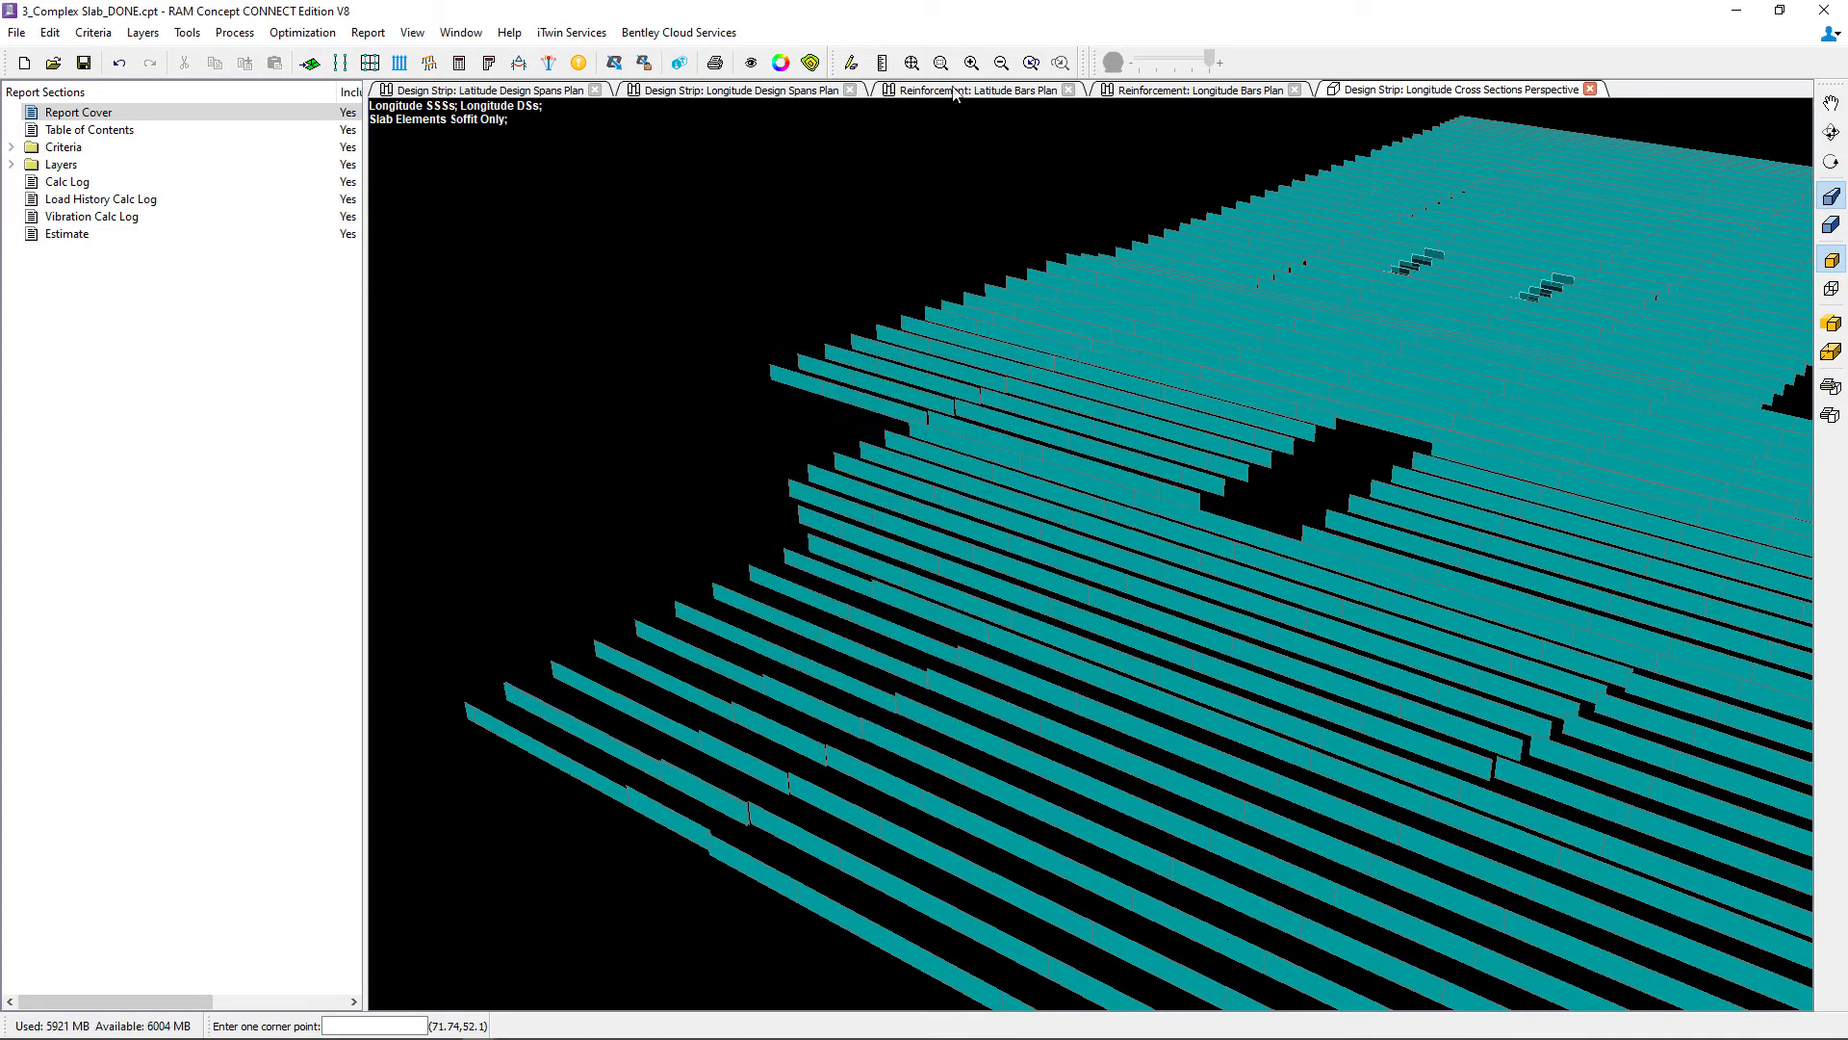
left_click(751, 63)
left_click(982, 433)
left_click(1059, 710)
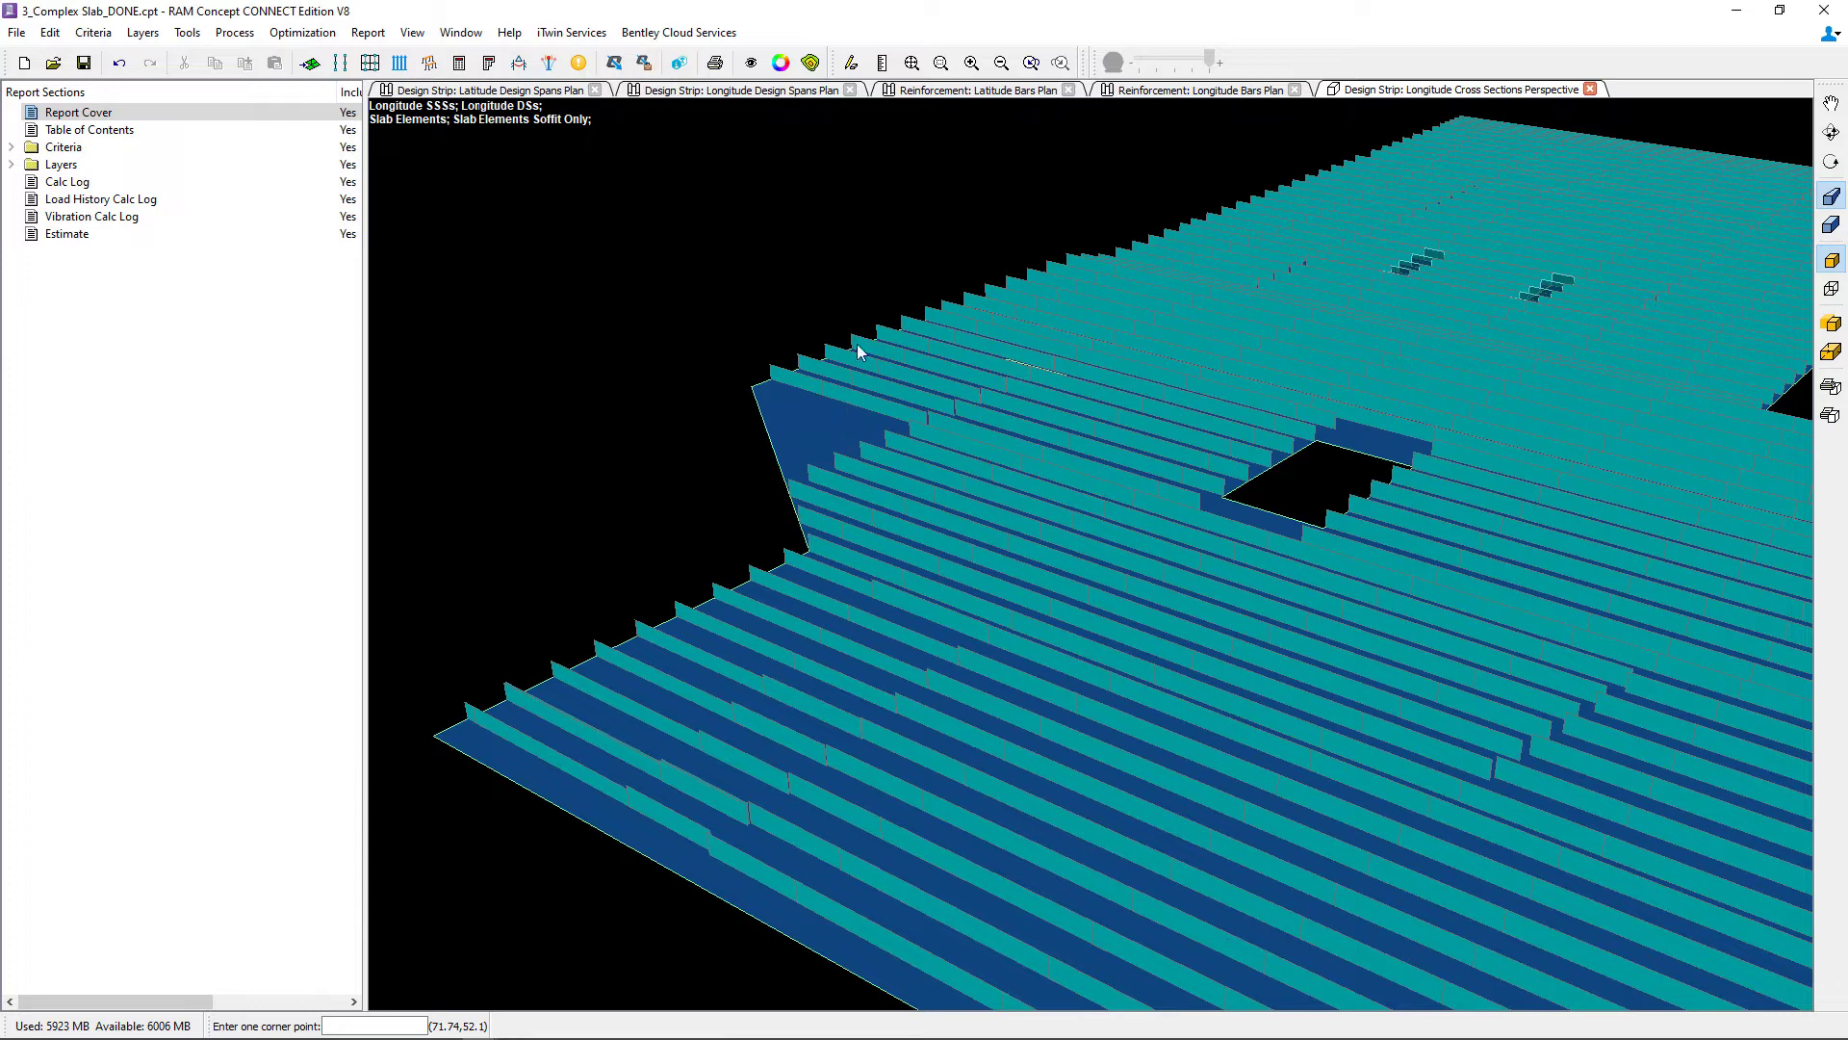
Inspect the longitude bars near the southern bay, then return to the Longitude Design Spans Plan.
left_click(1121, 94)
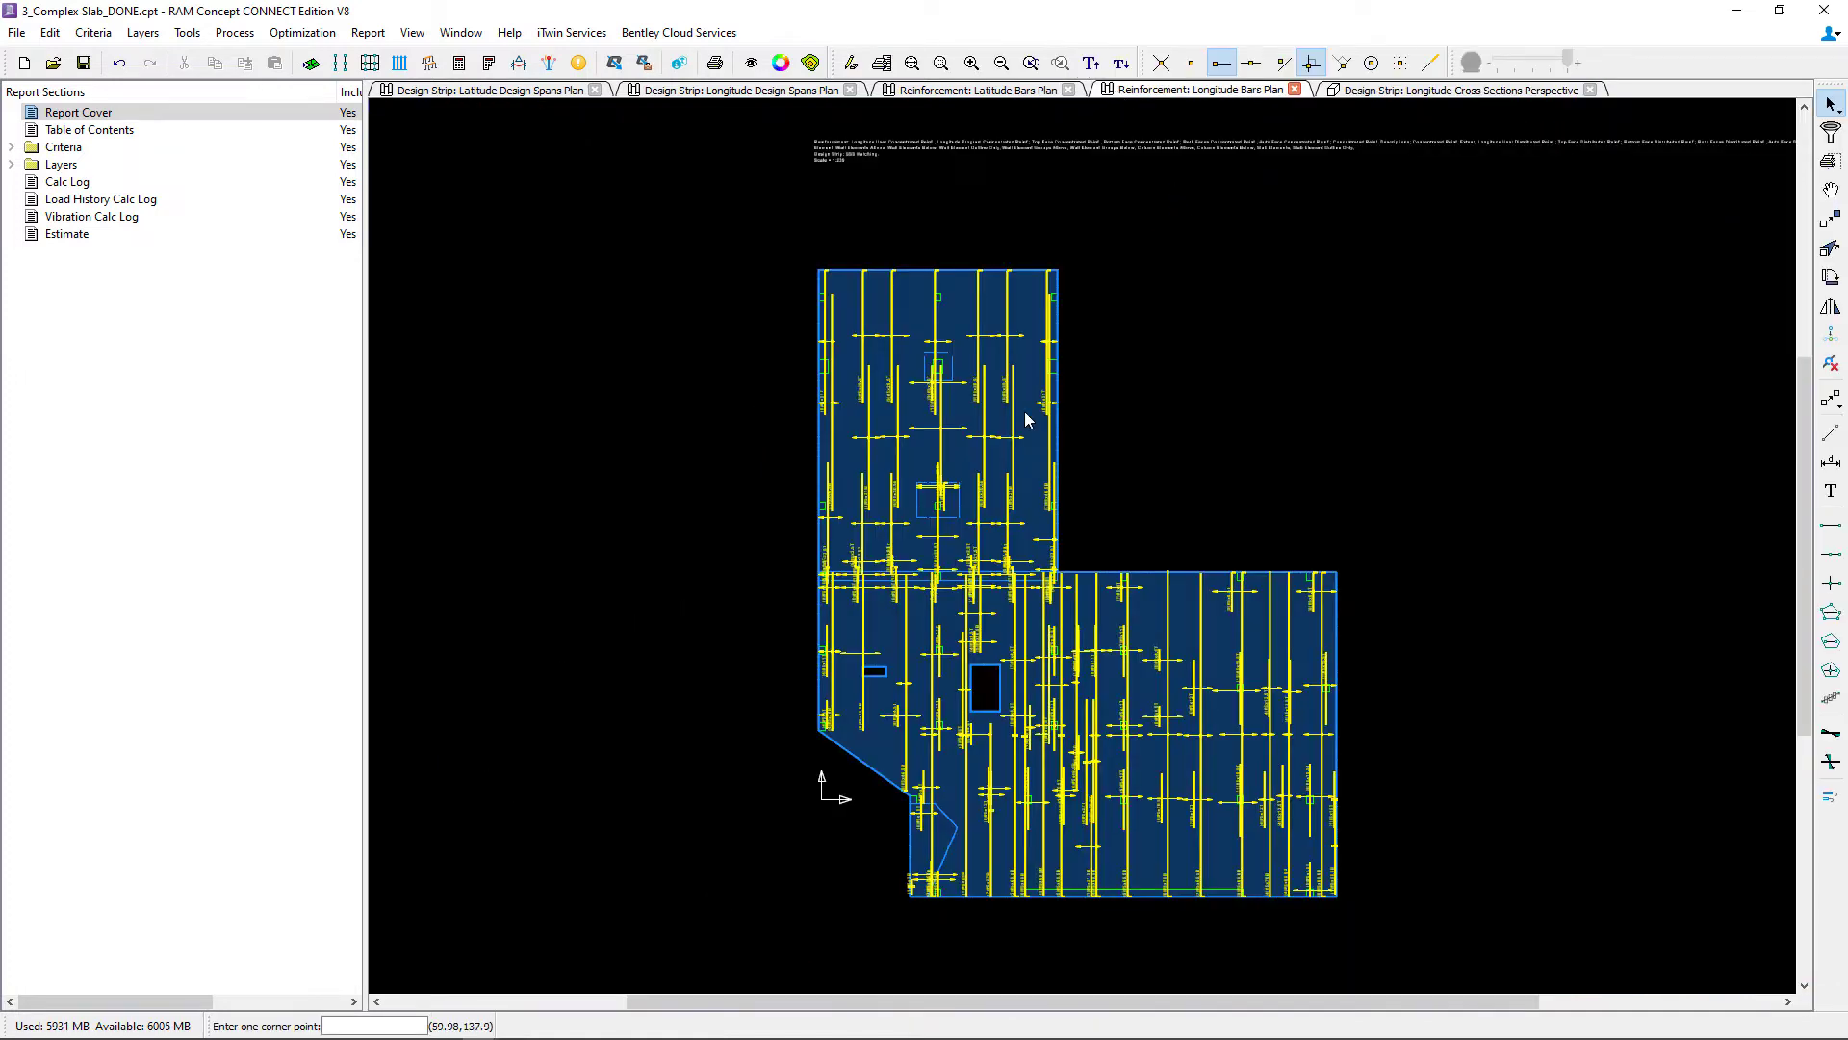
scroll(896, 780, "up", 3)
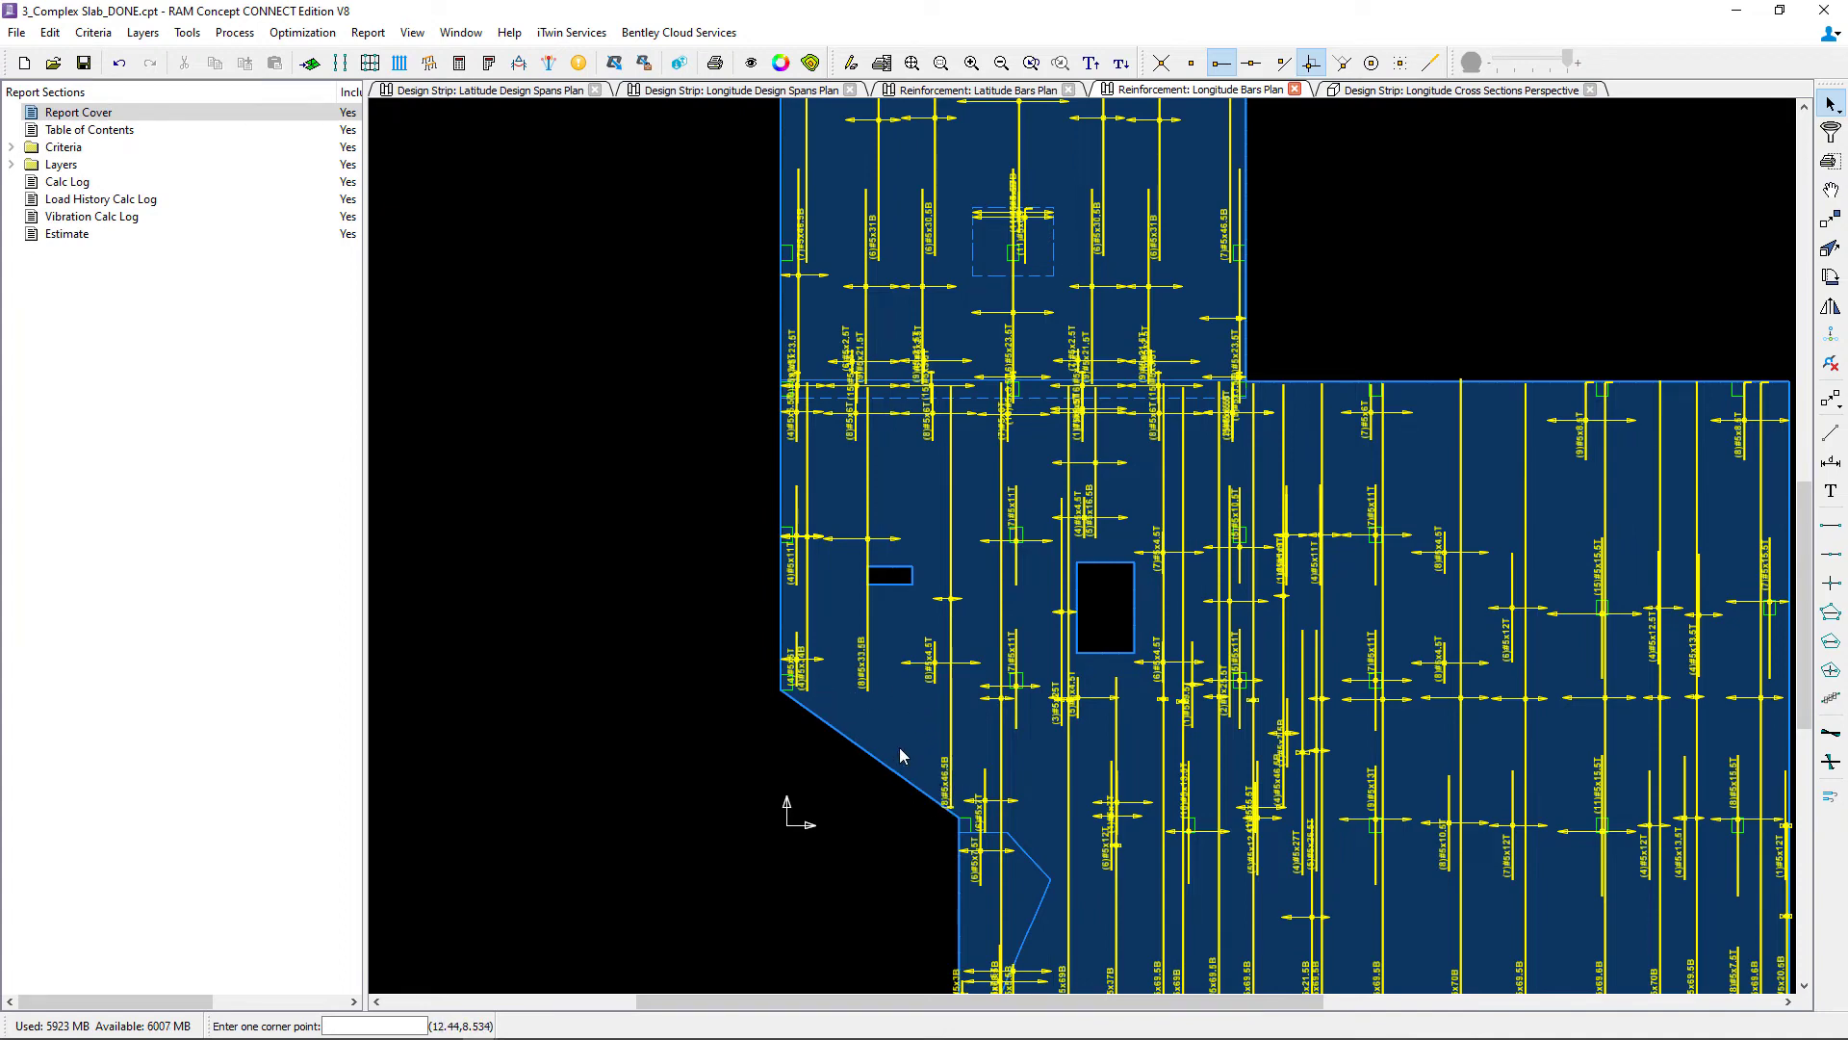
left_click(689, 92)
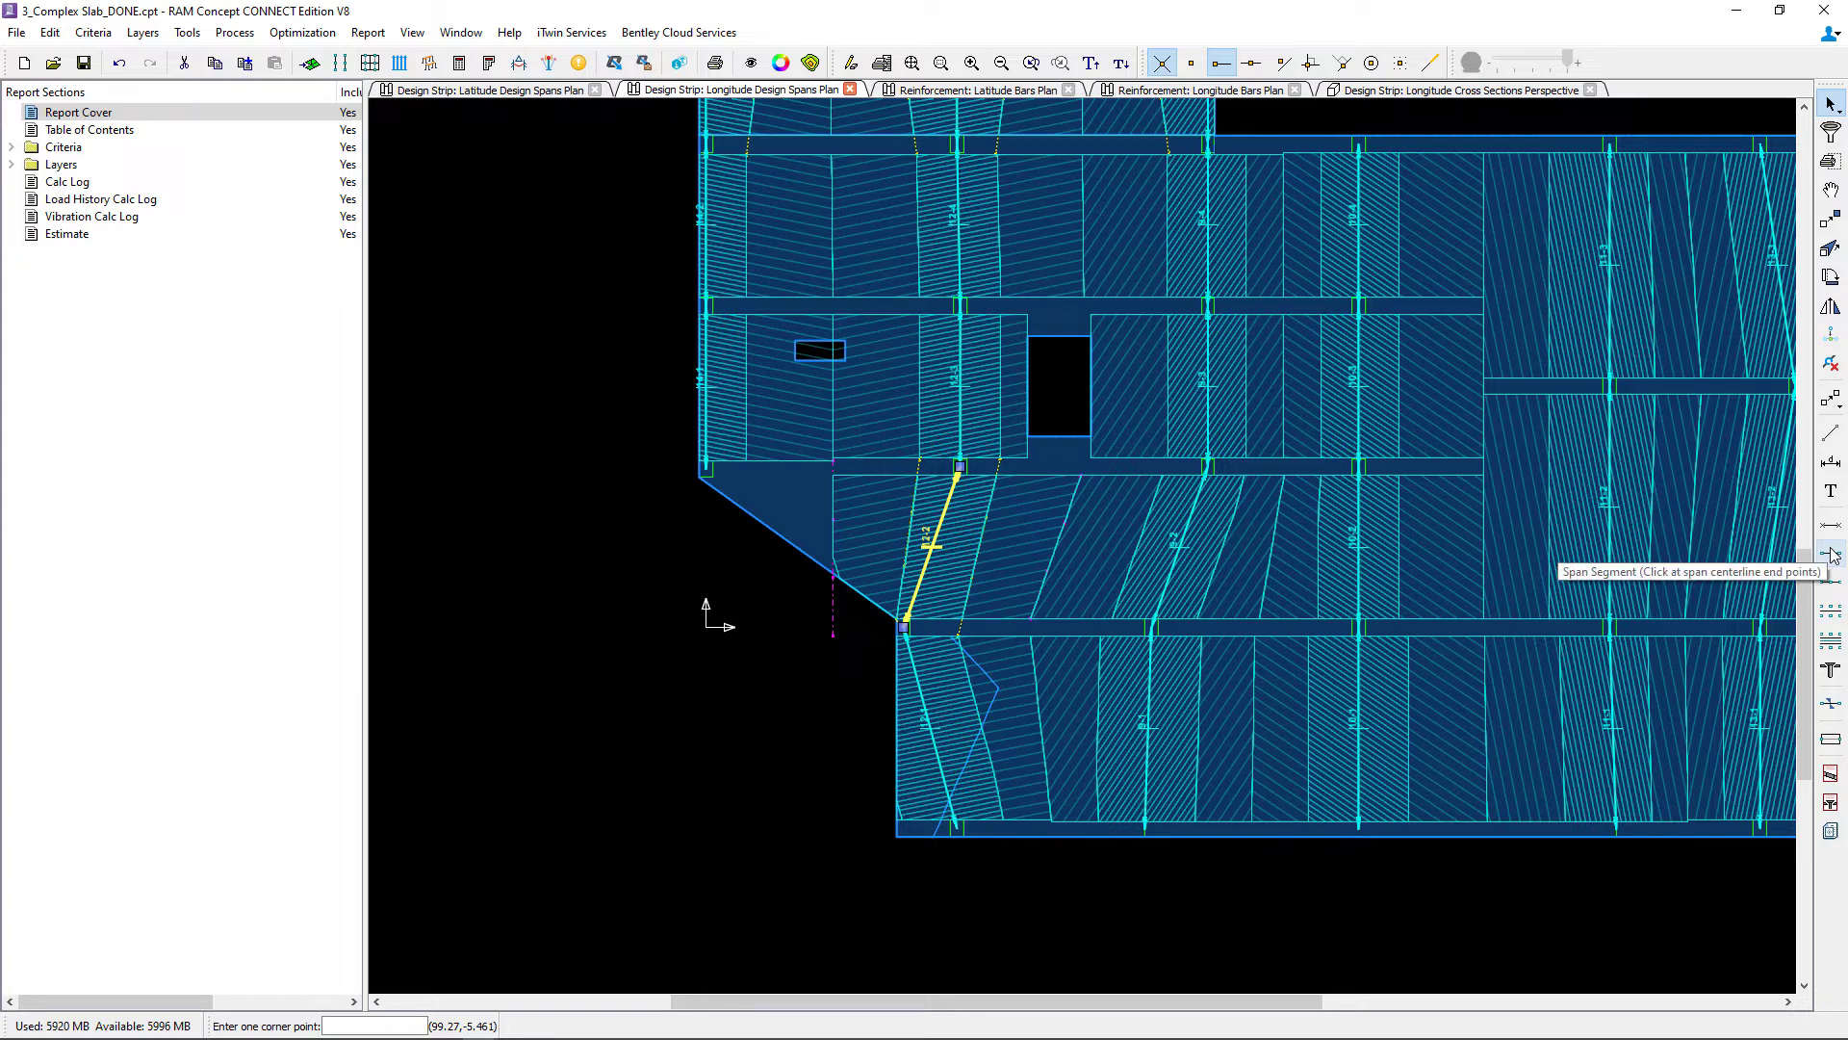
Set span segment defaults to Automatic span width and Full Width column strip calculation.
double_click(1831, 554)
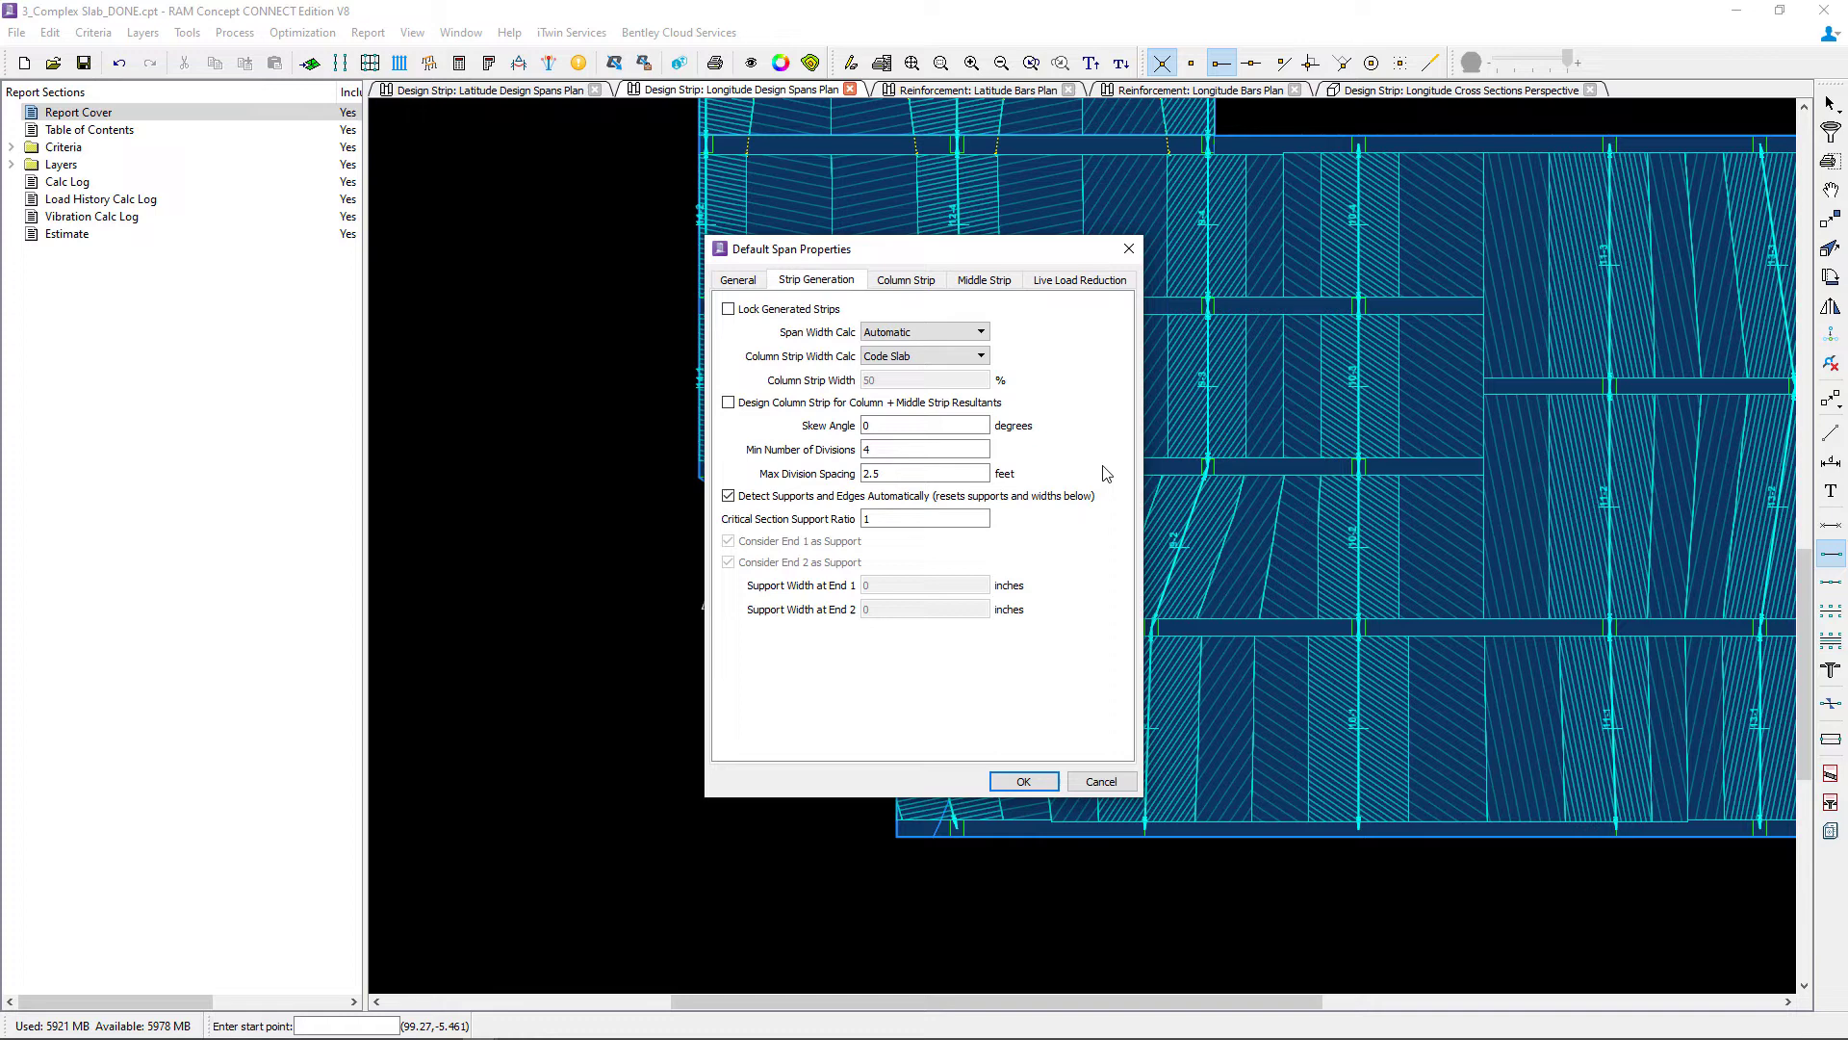
left_click(880, 332)
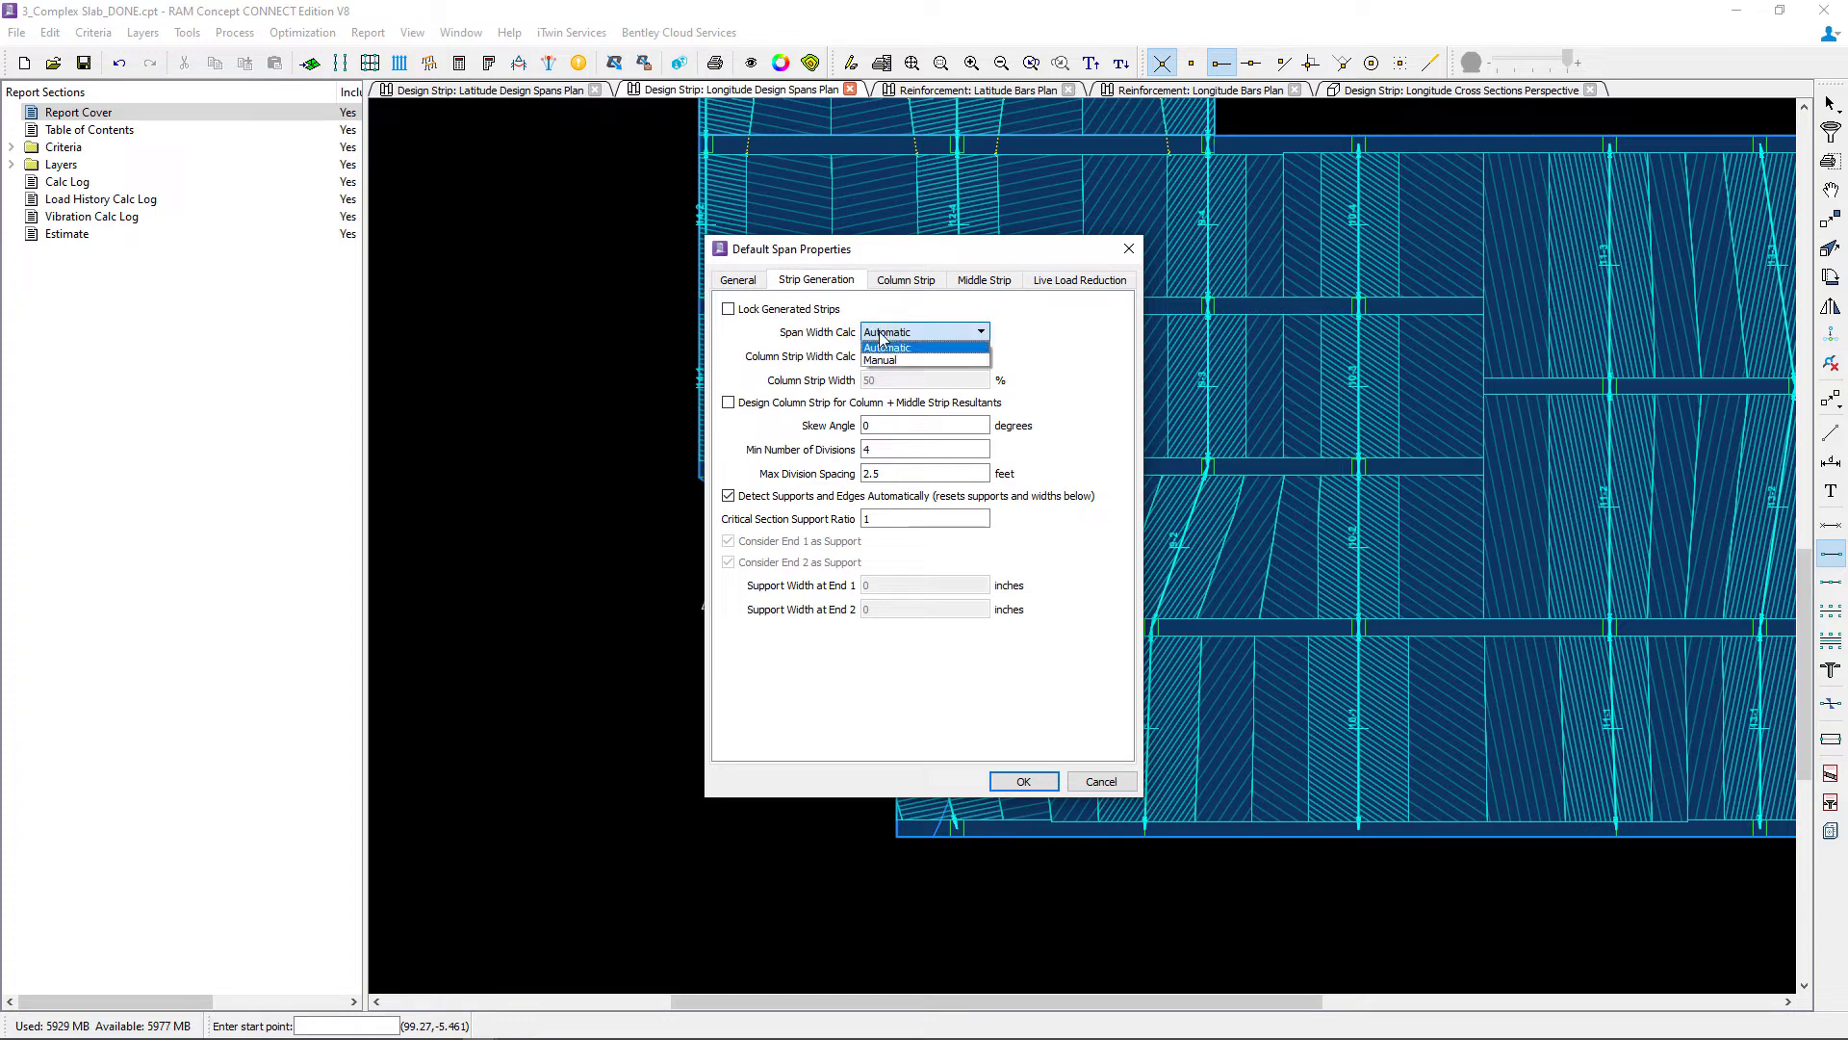
left_click(882, 347)
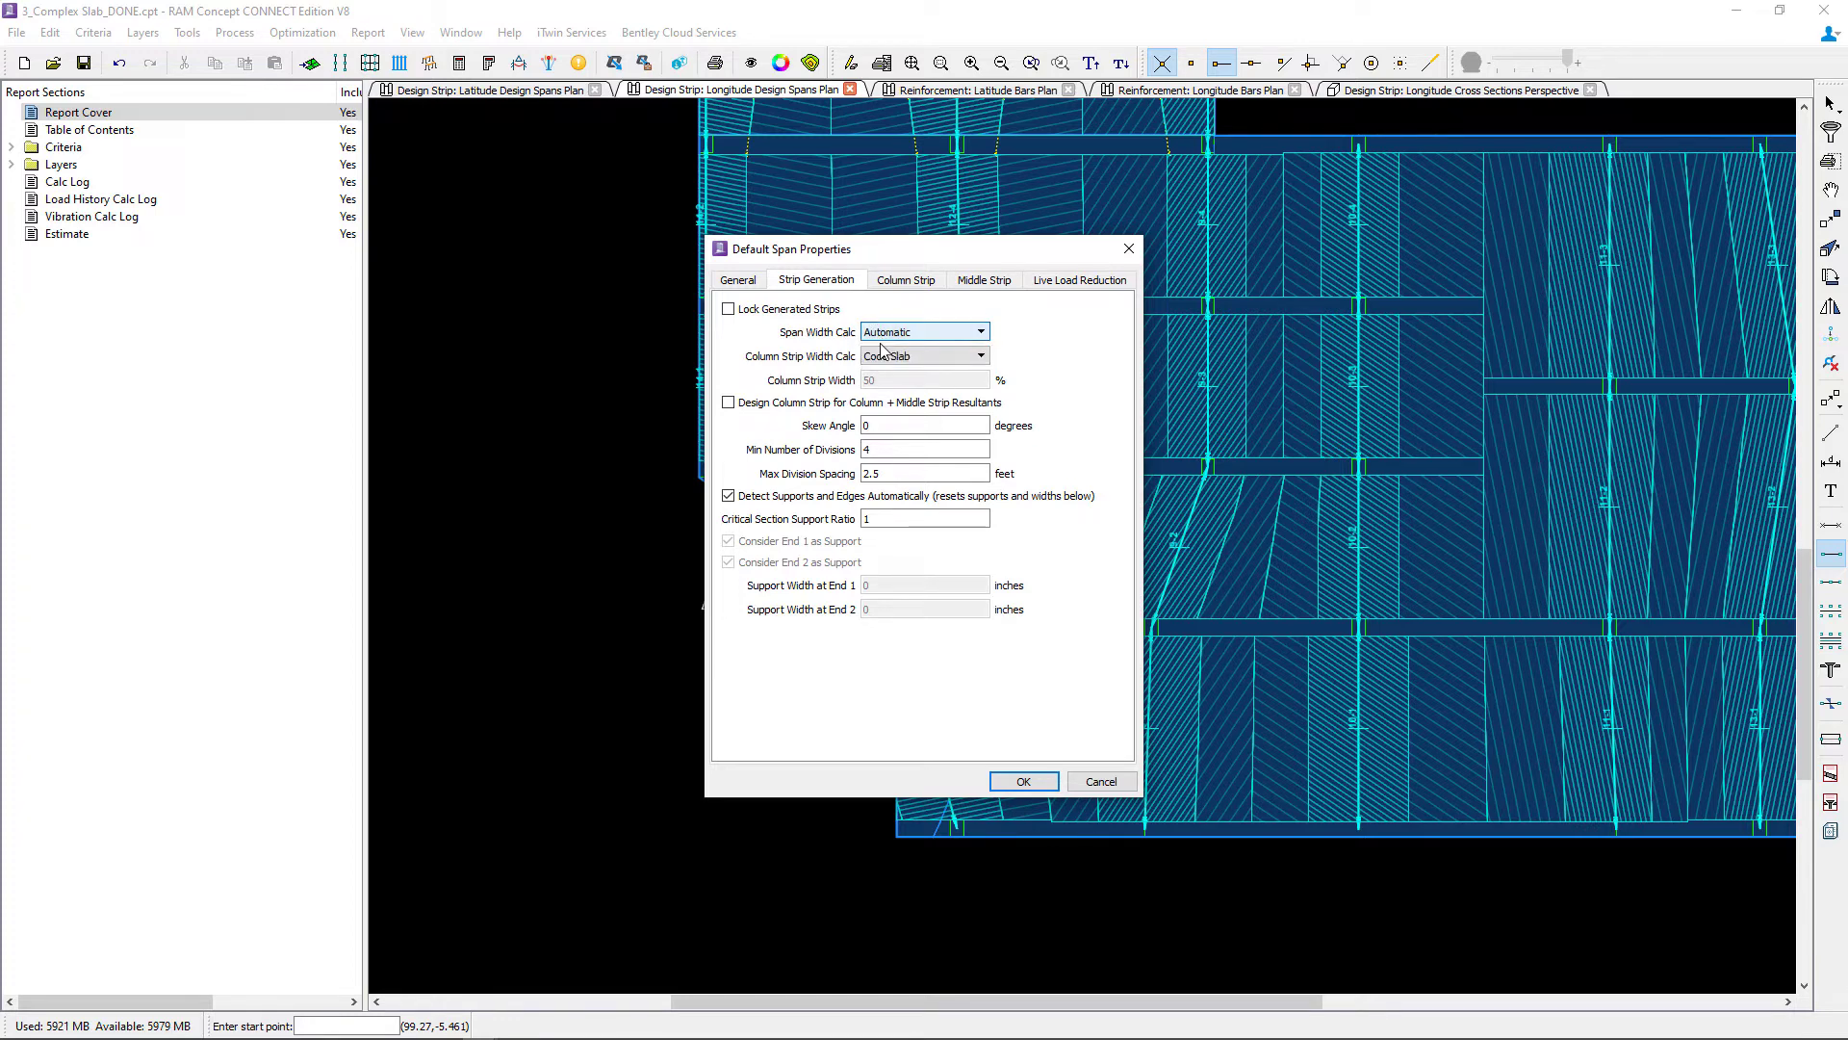
left_click(882, 358)
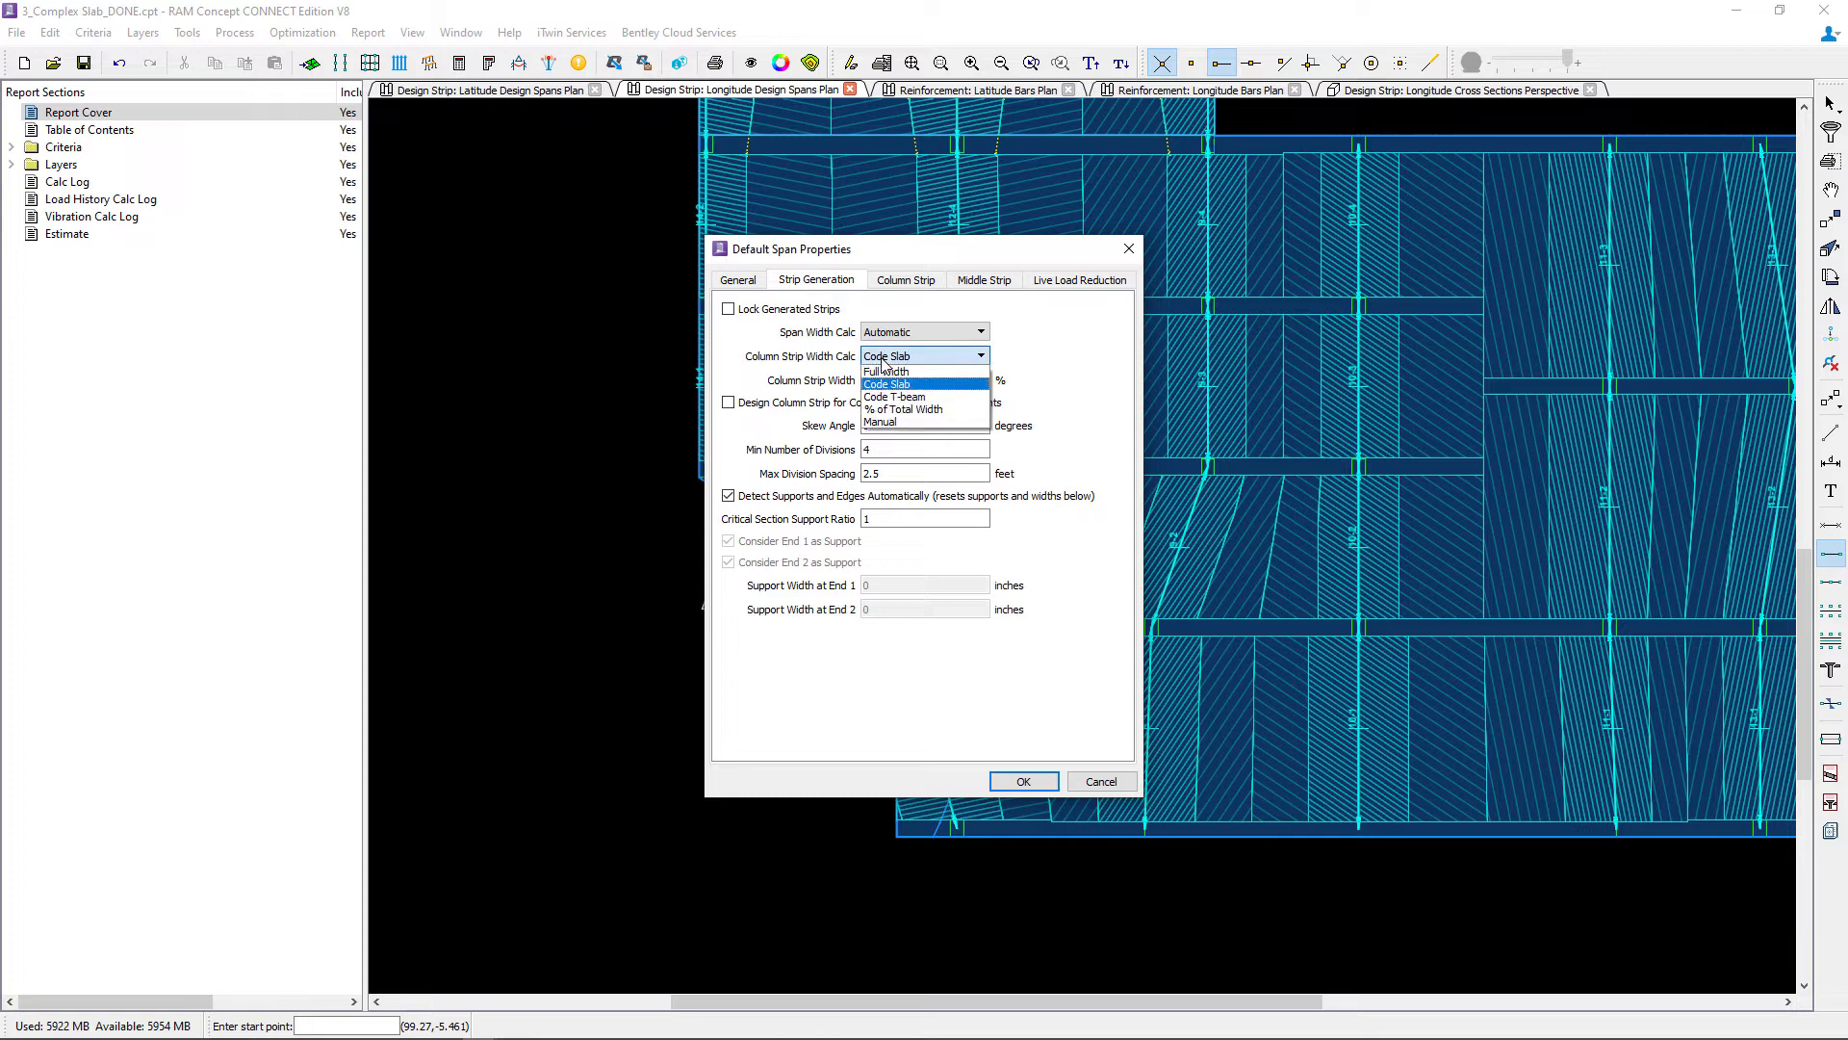
left_click(880, 372)
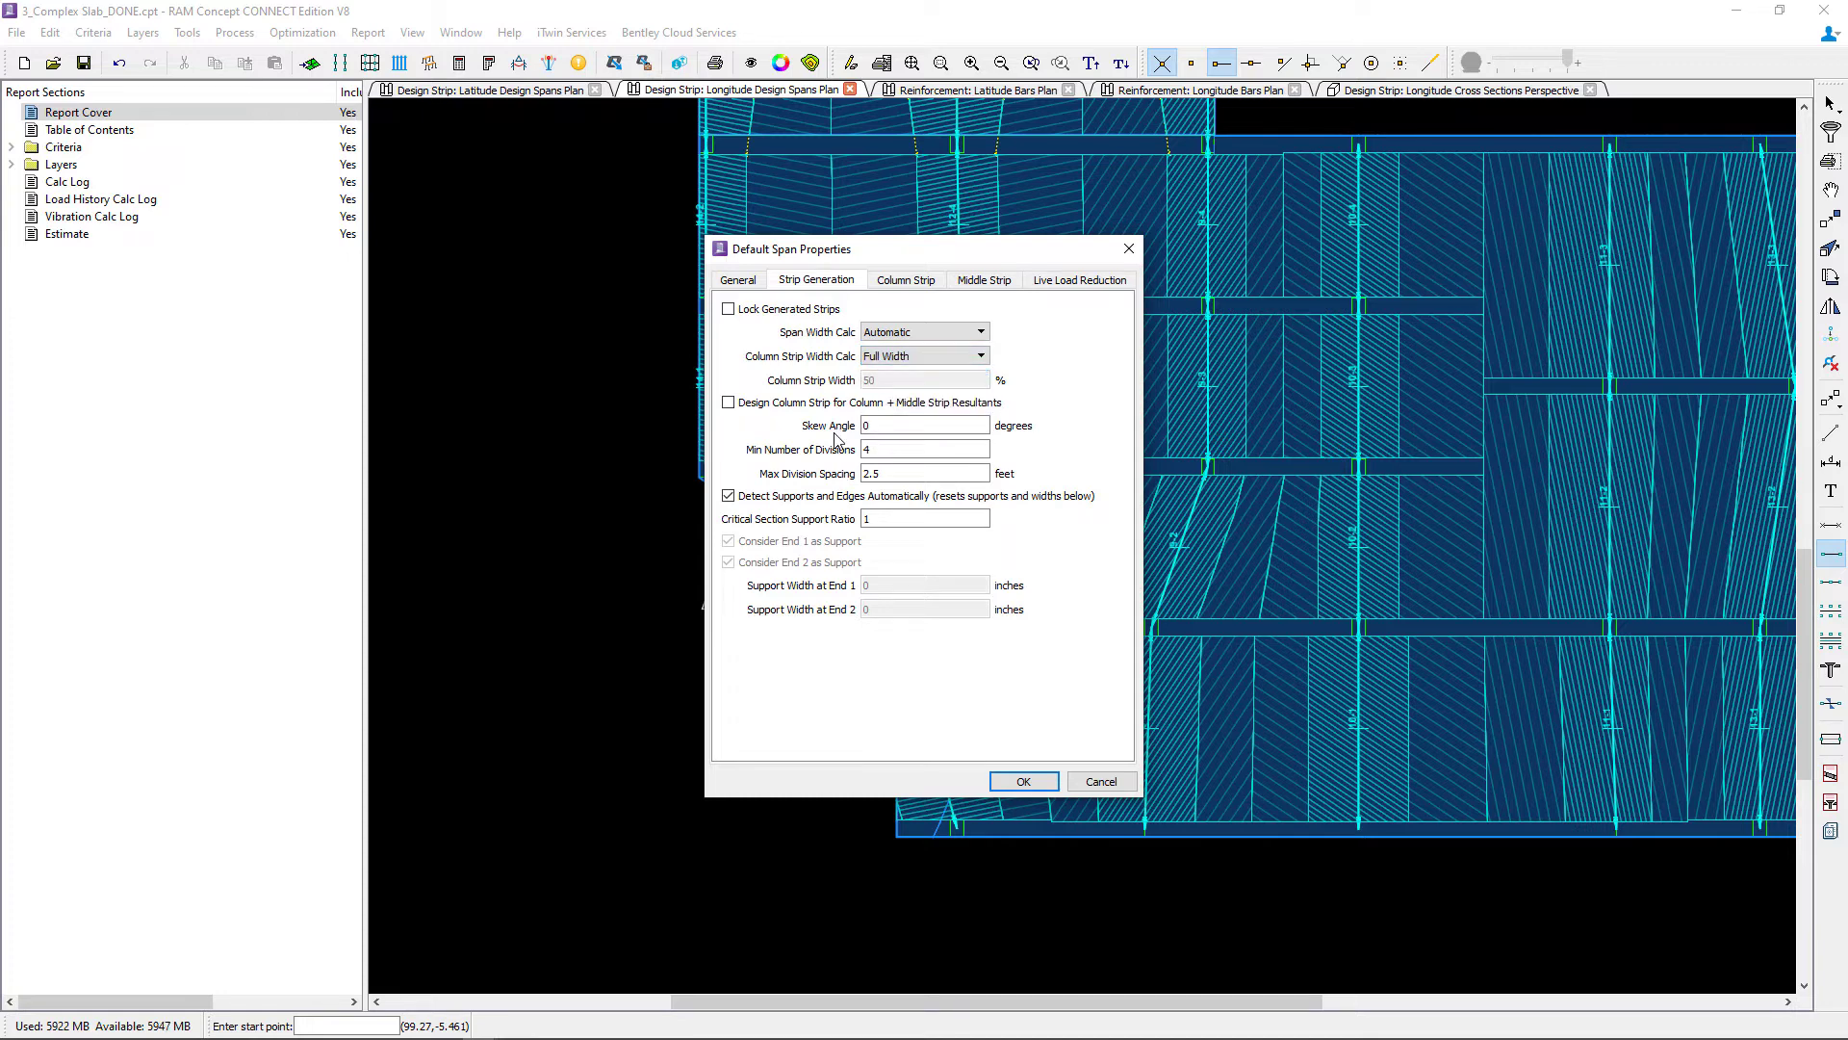
left_click(739, 280)
left_click(894, 281)
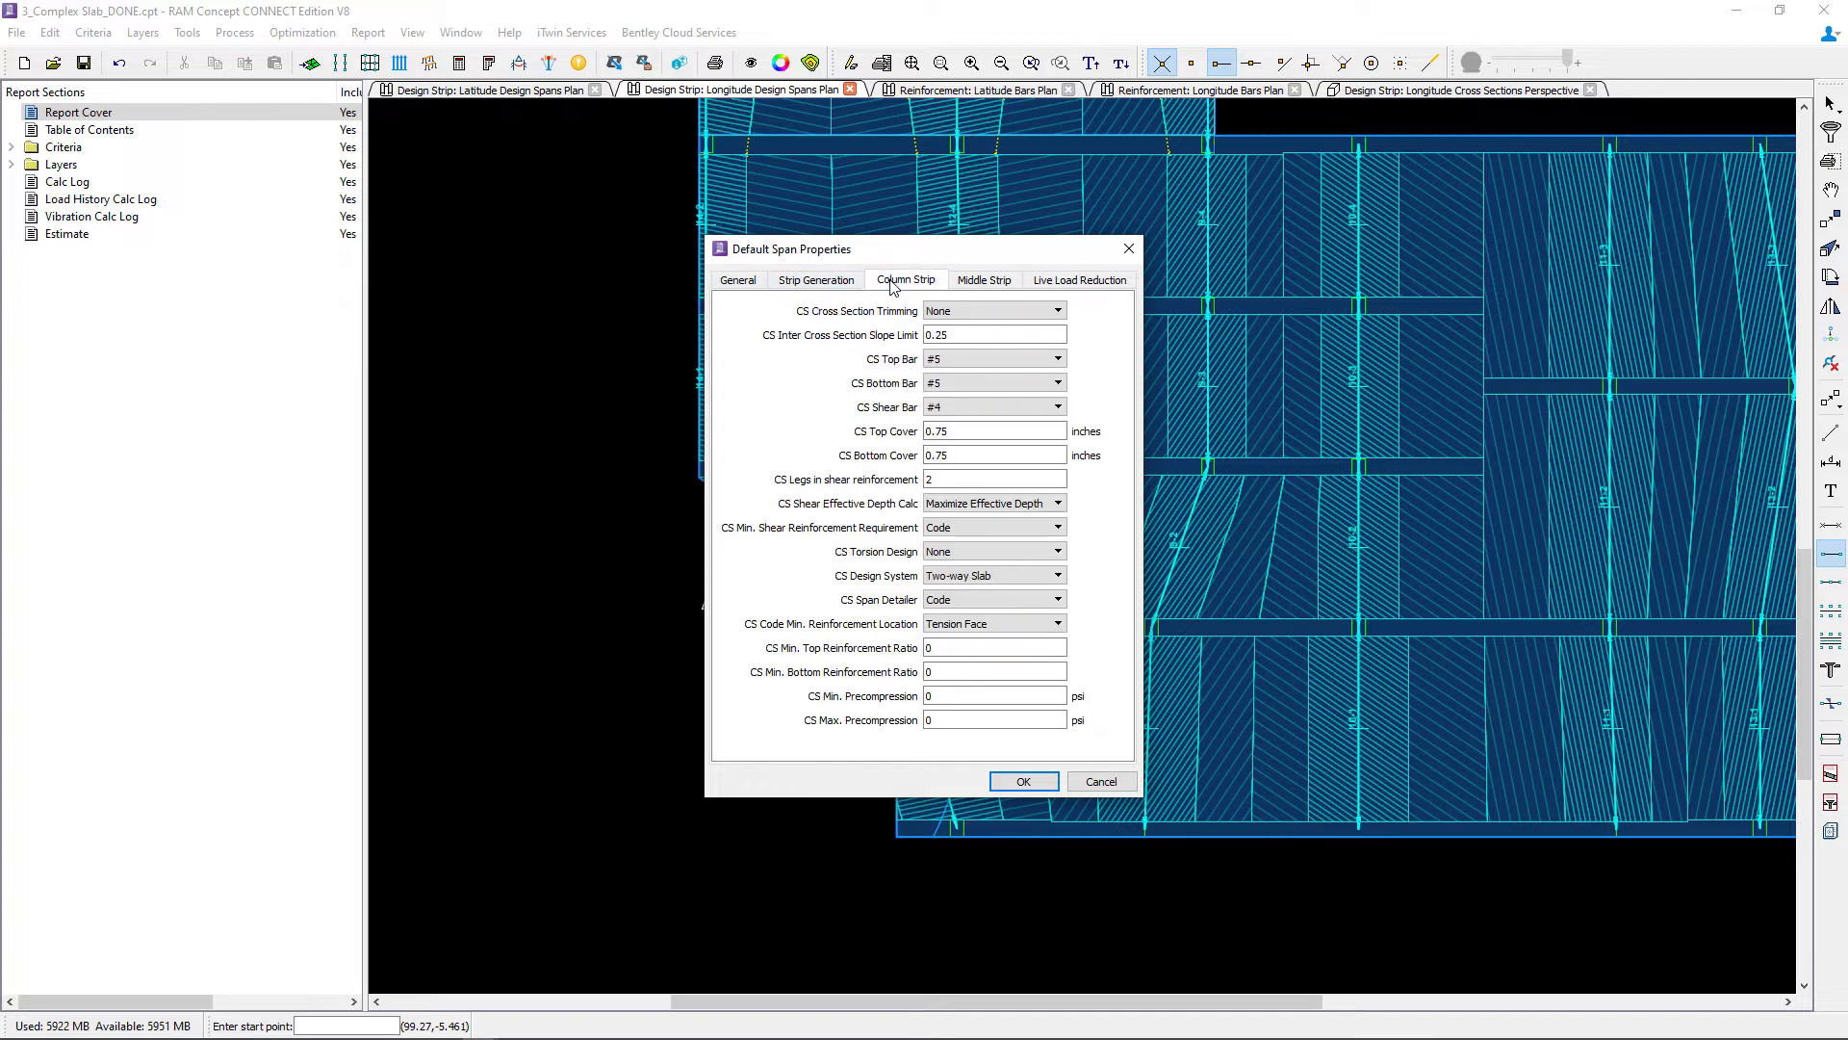
left_click(977, 281)
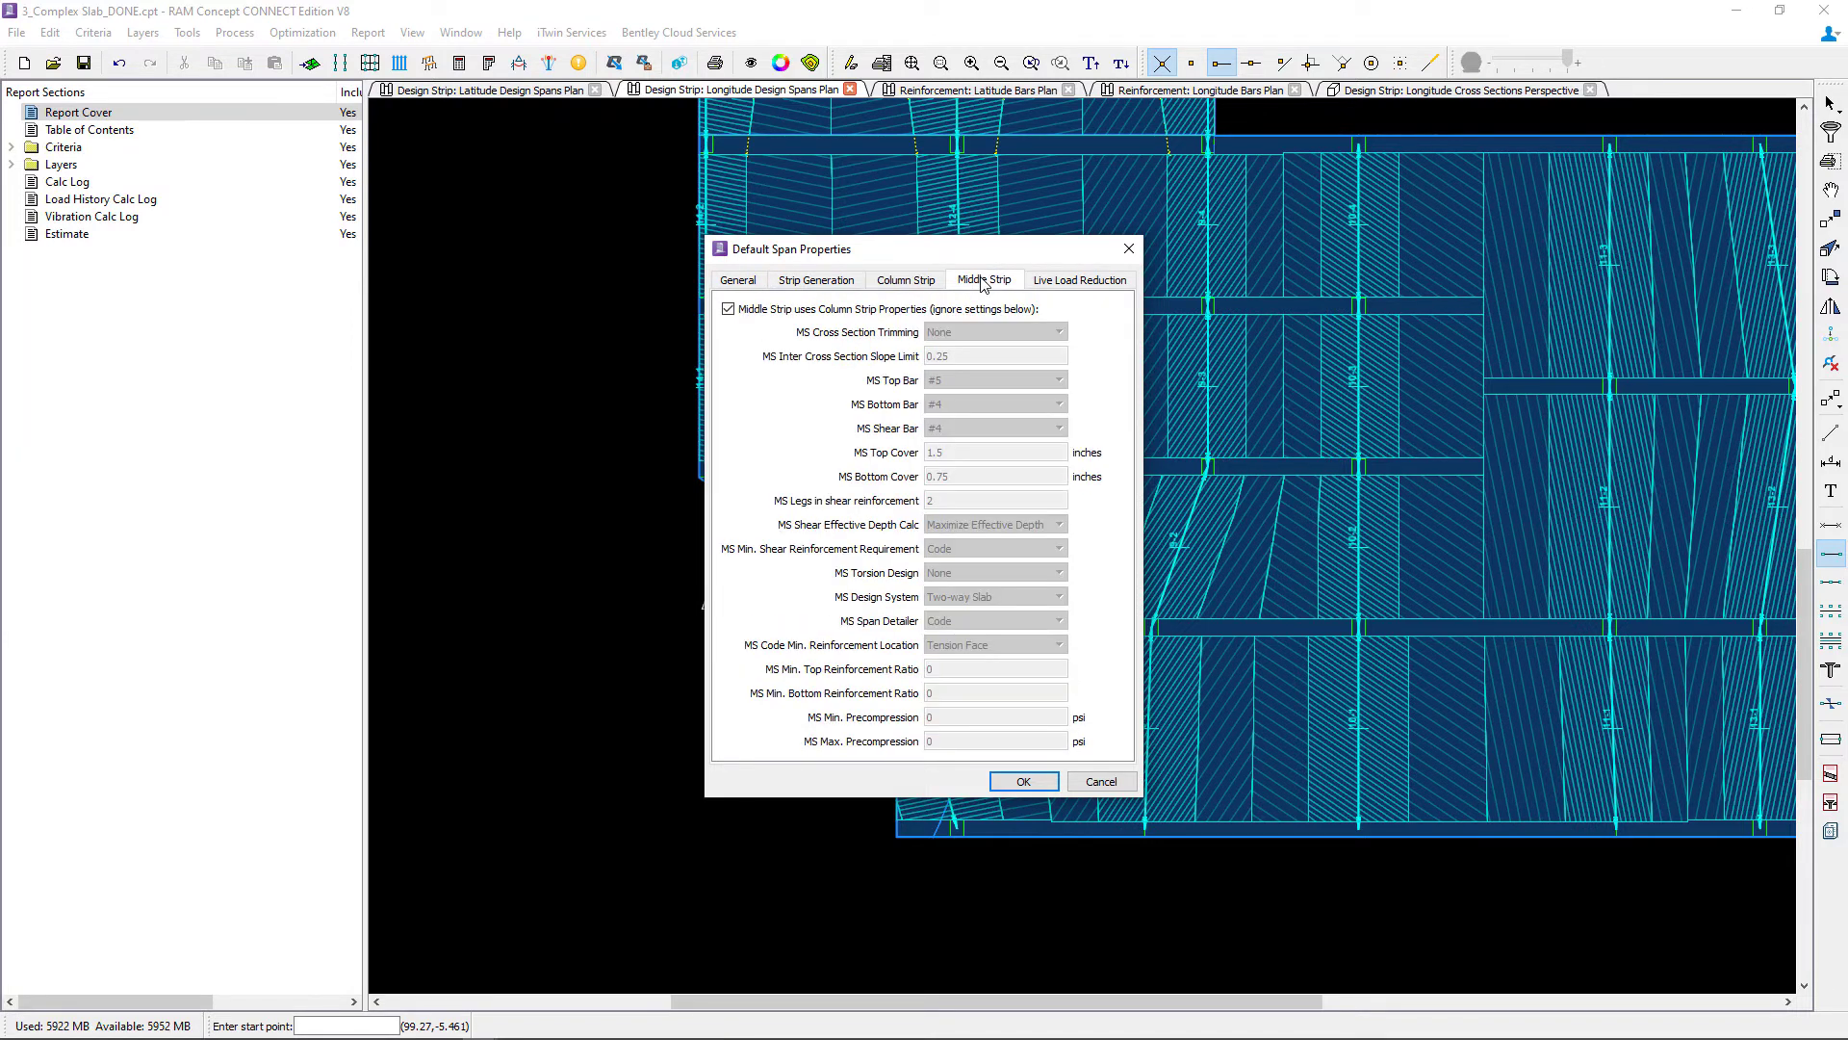
left_click(1020, 781)
Draw new vertical span segment 14-1 across the bay's corner, then regenerate the strips.
scroll(782, 504, "up", 2)
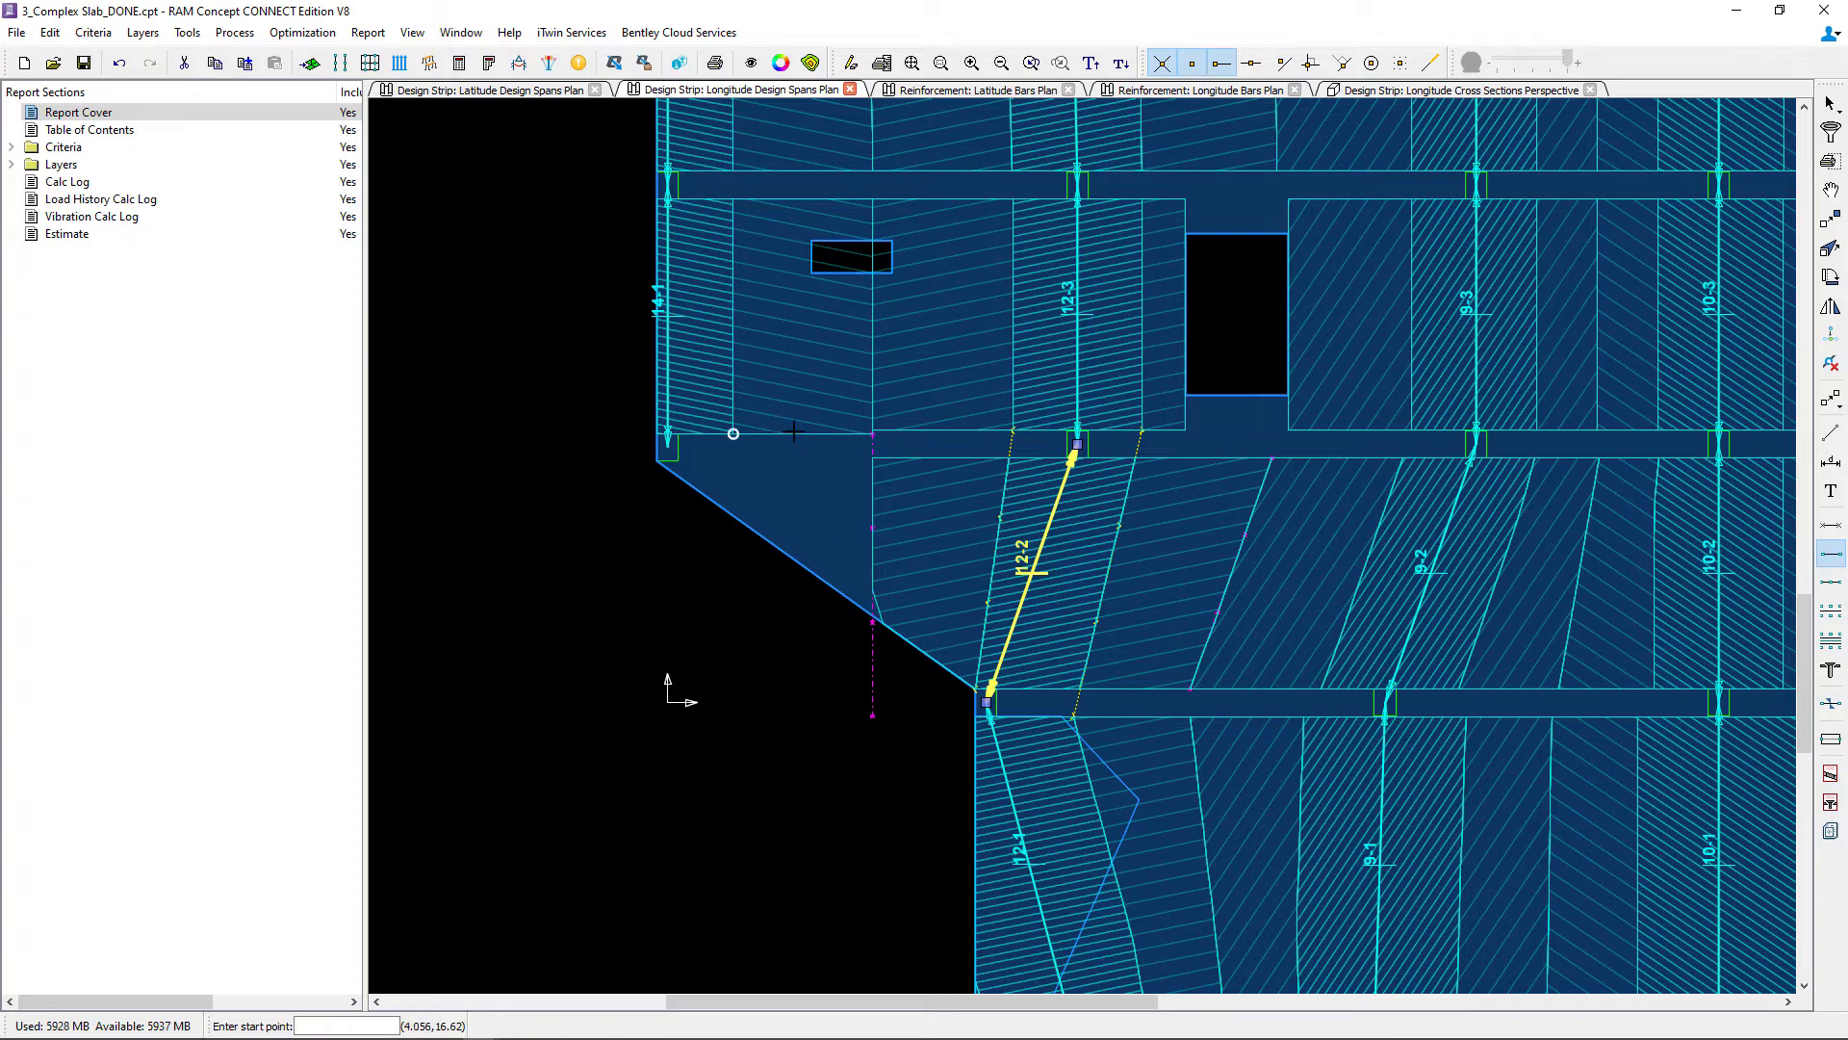
scroll(786, 436, "up", 4)
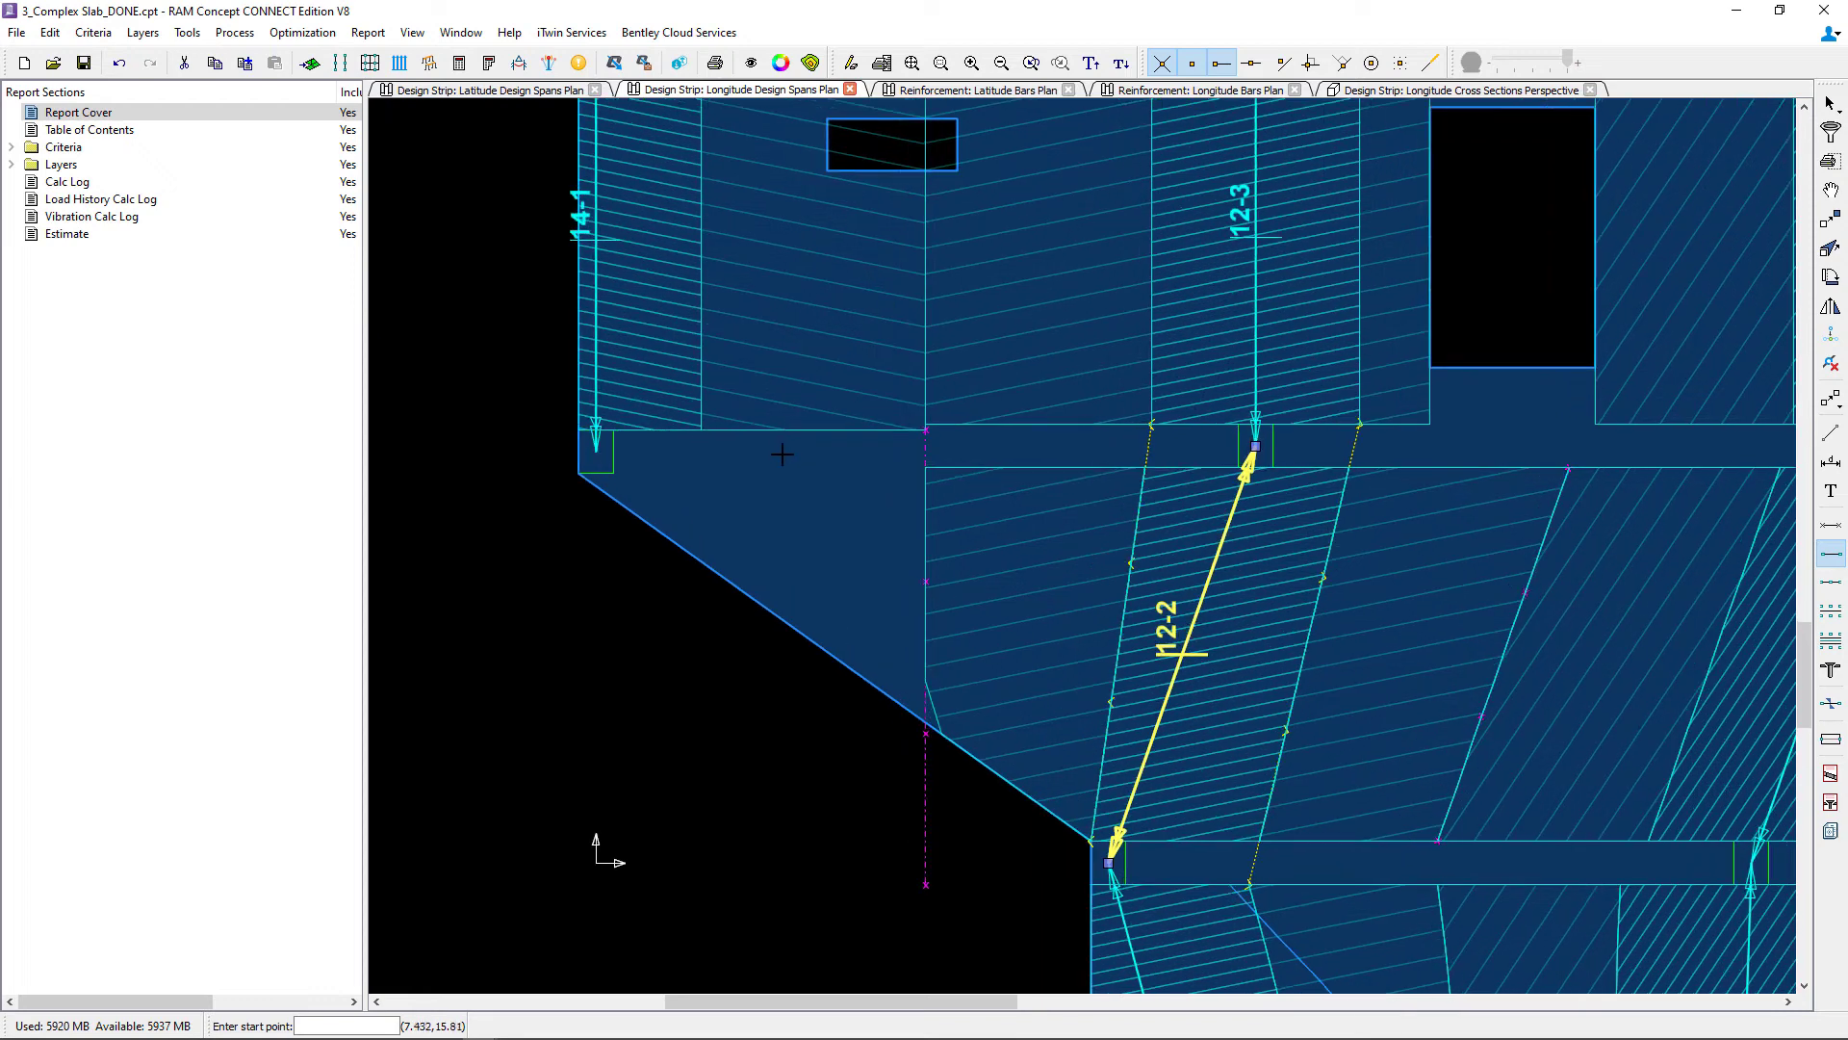
left_click(762, 445)
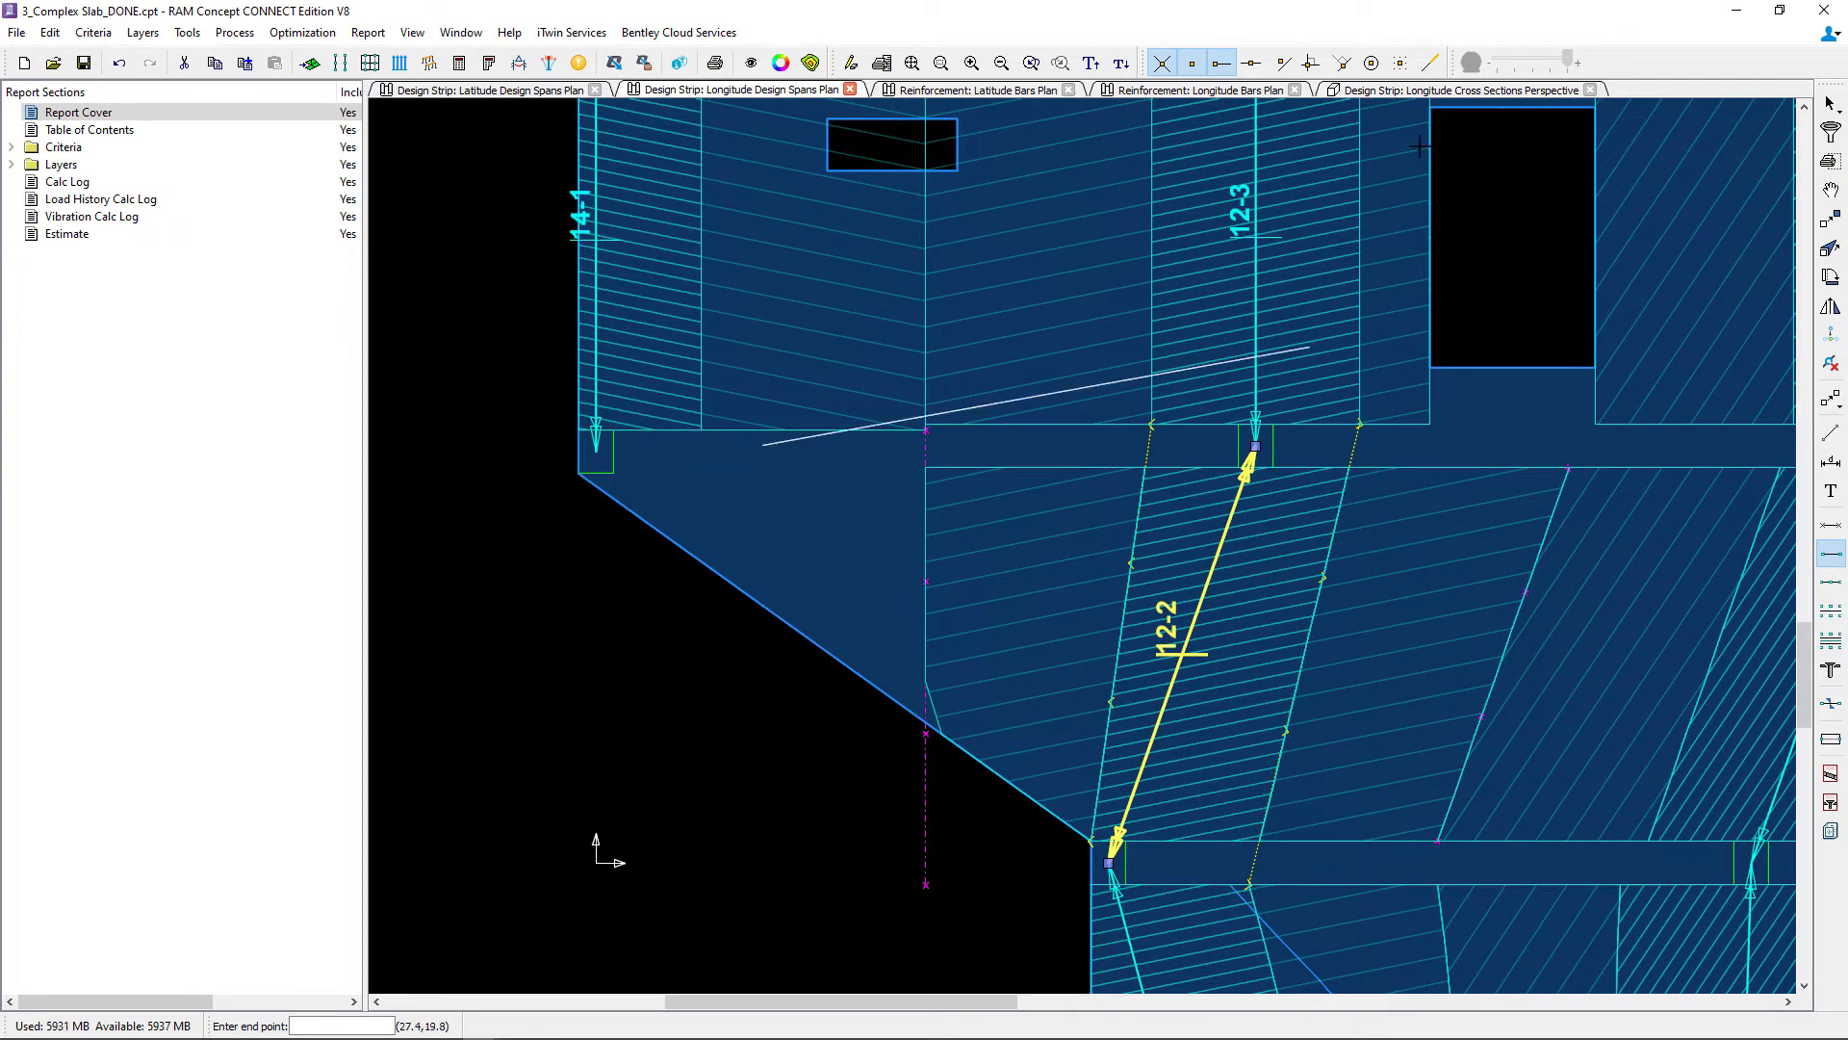
left_click(1311, 63)
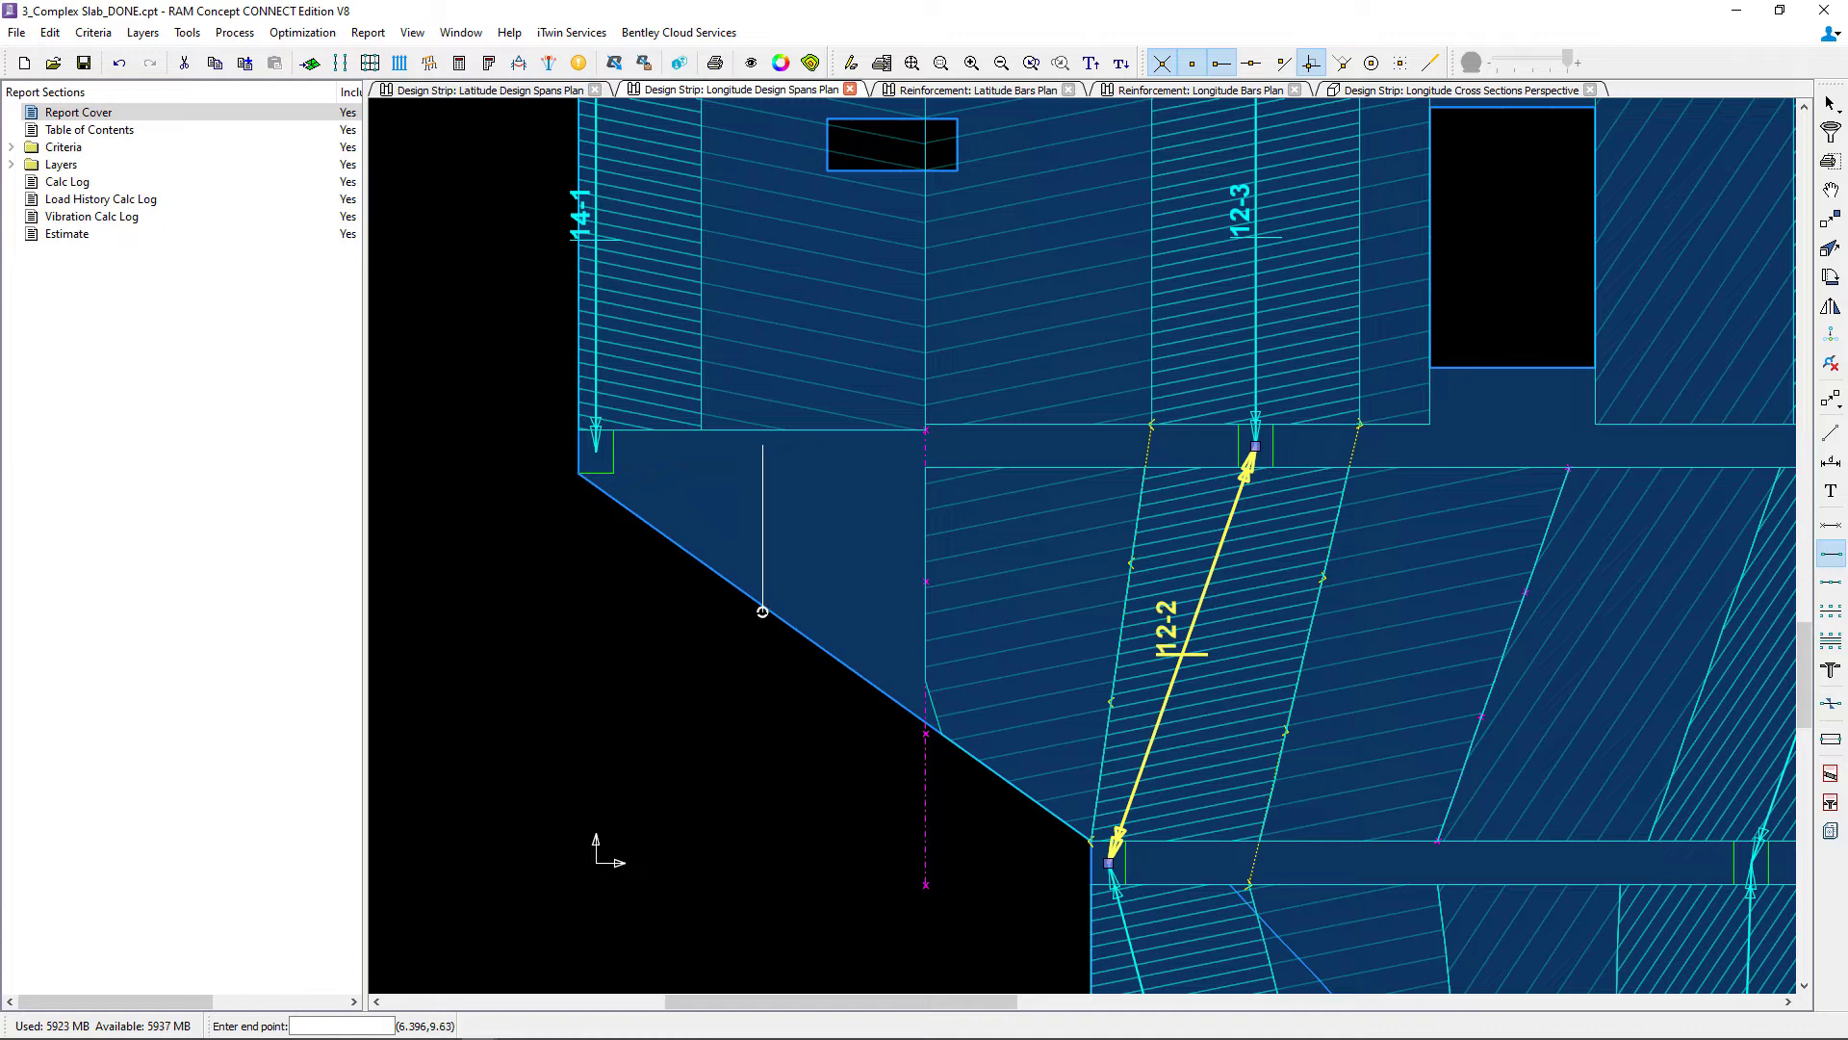
left_click(763, 623)
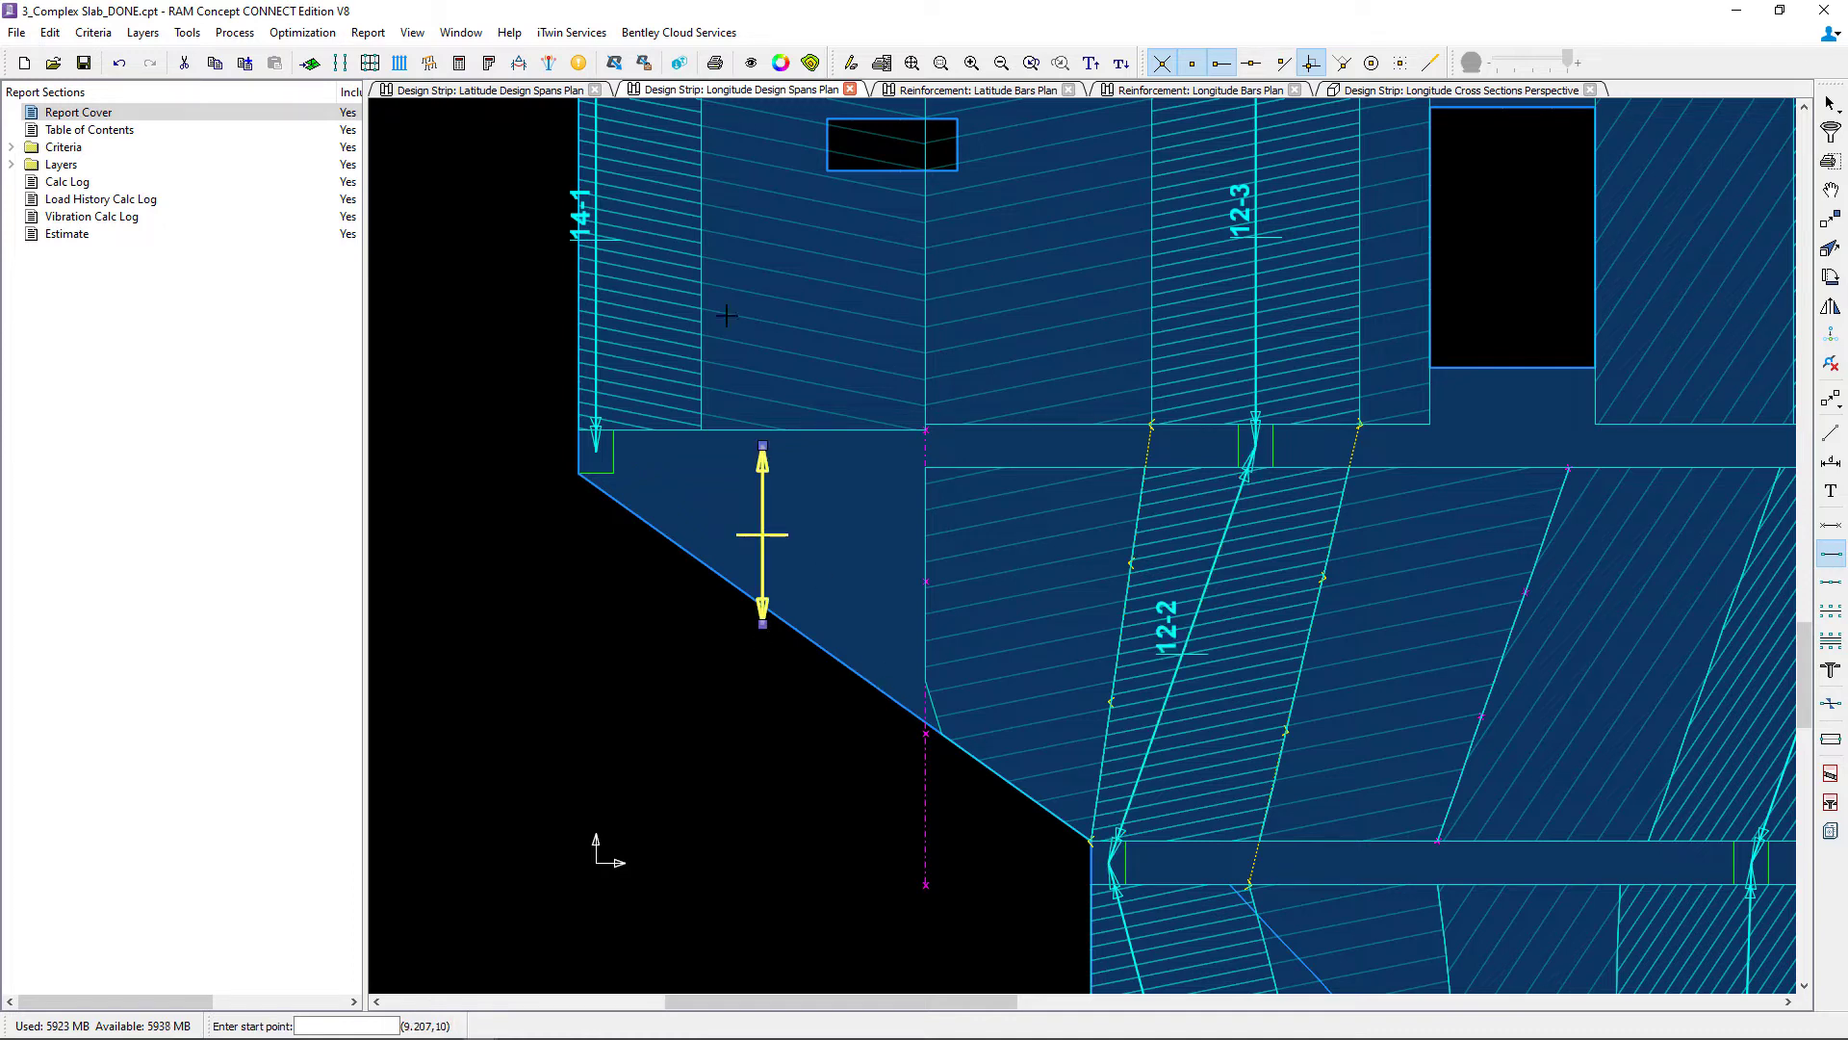
left_click(370, 63)
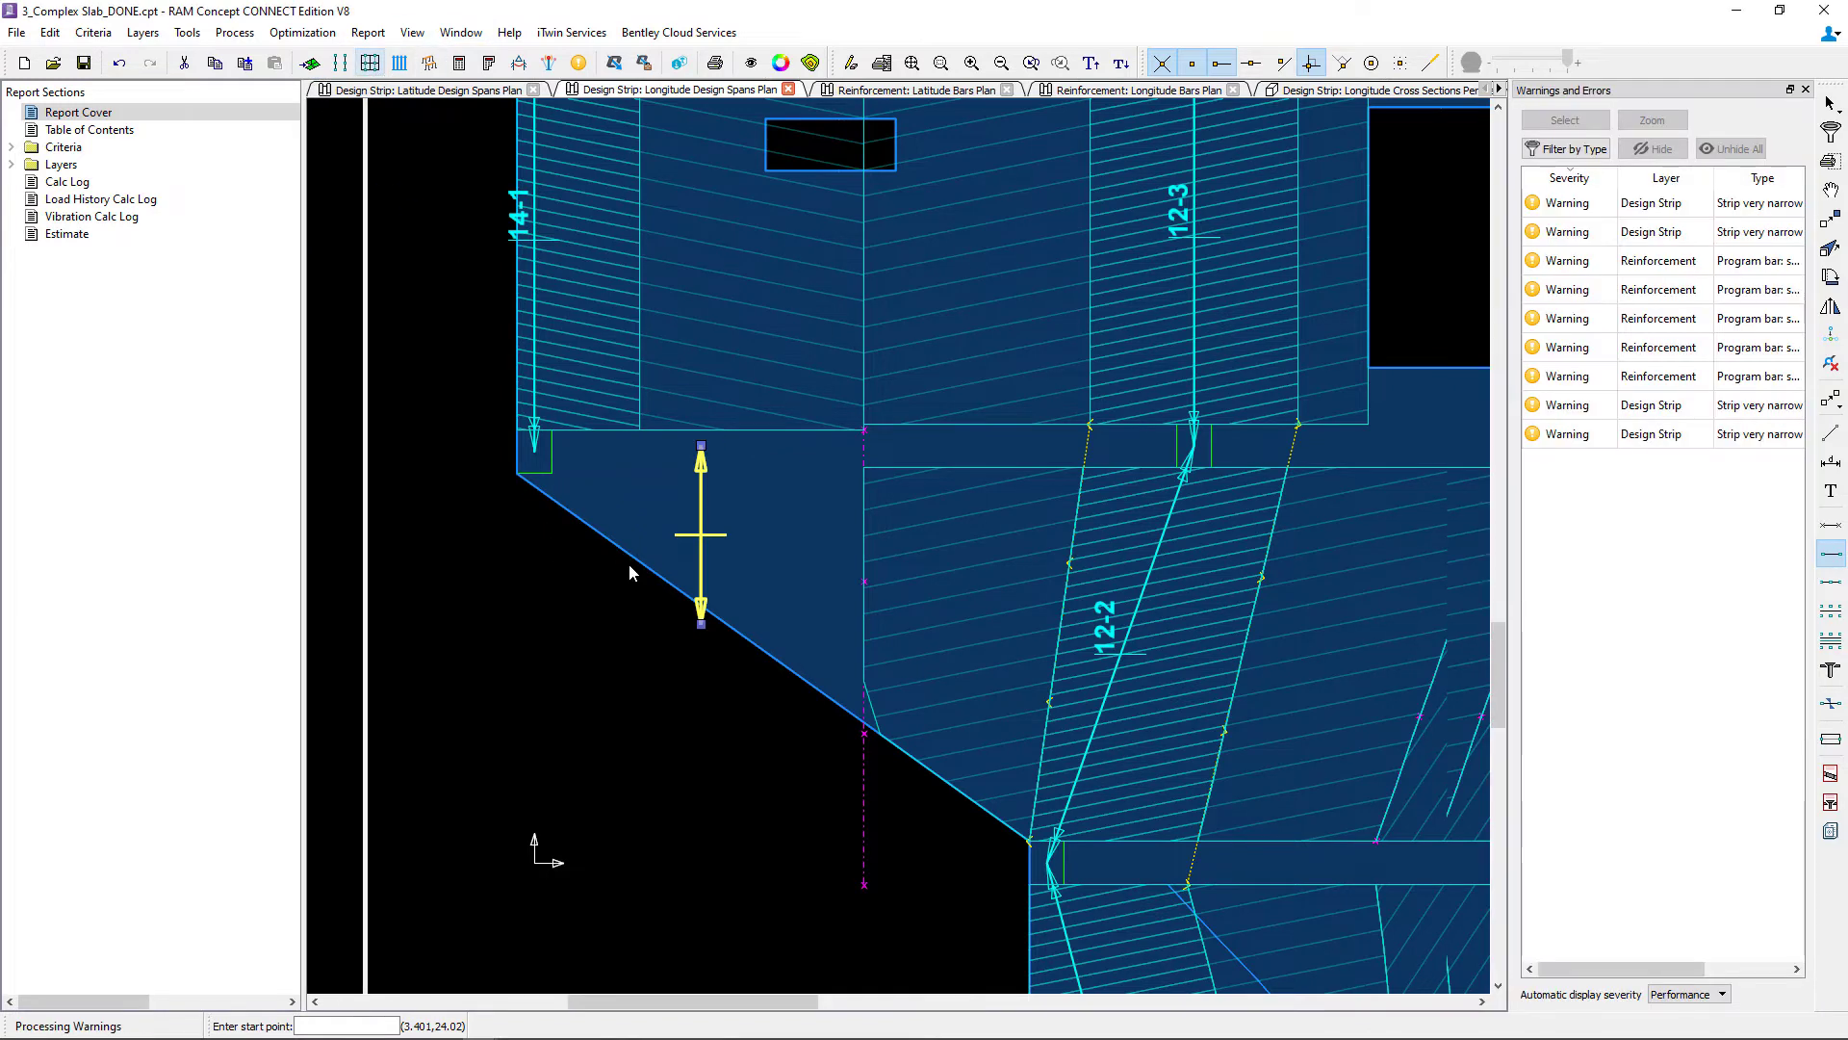
left_click(1805, 90)
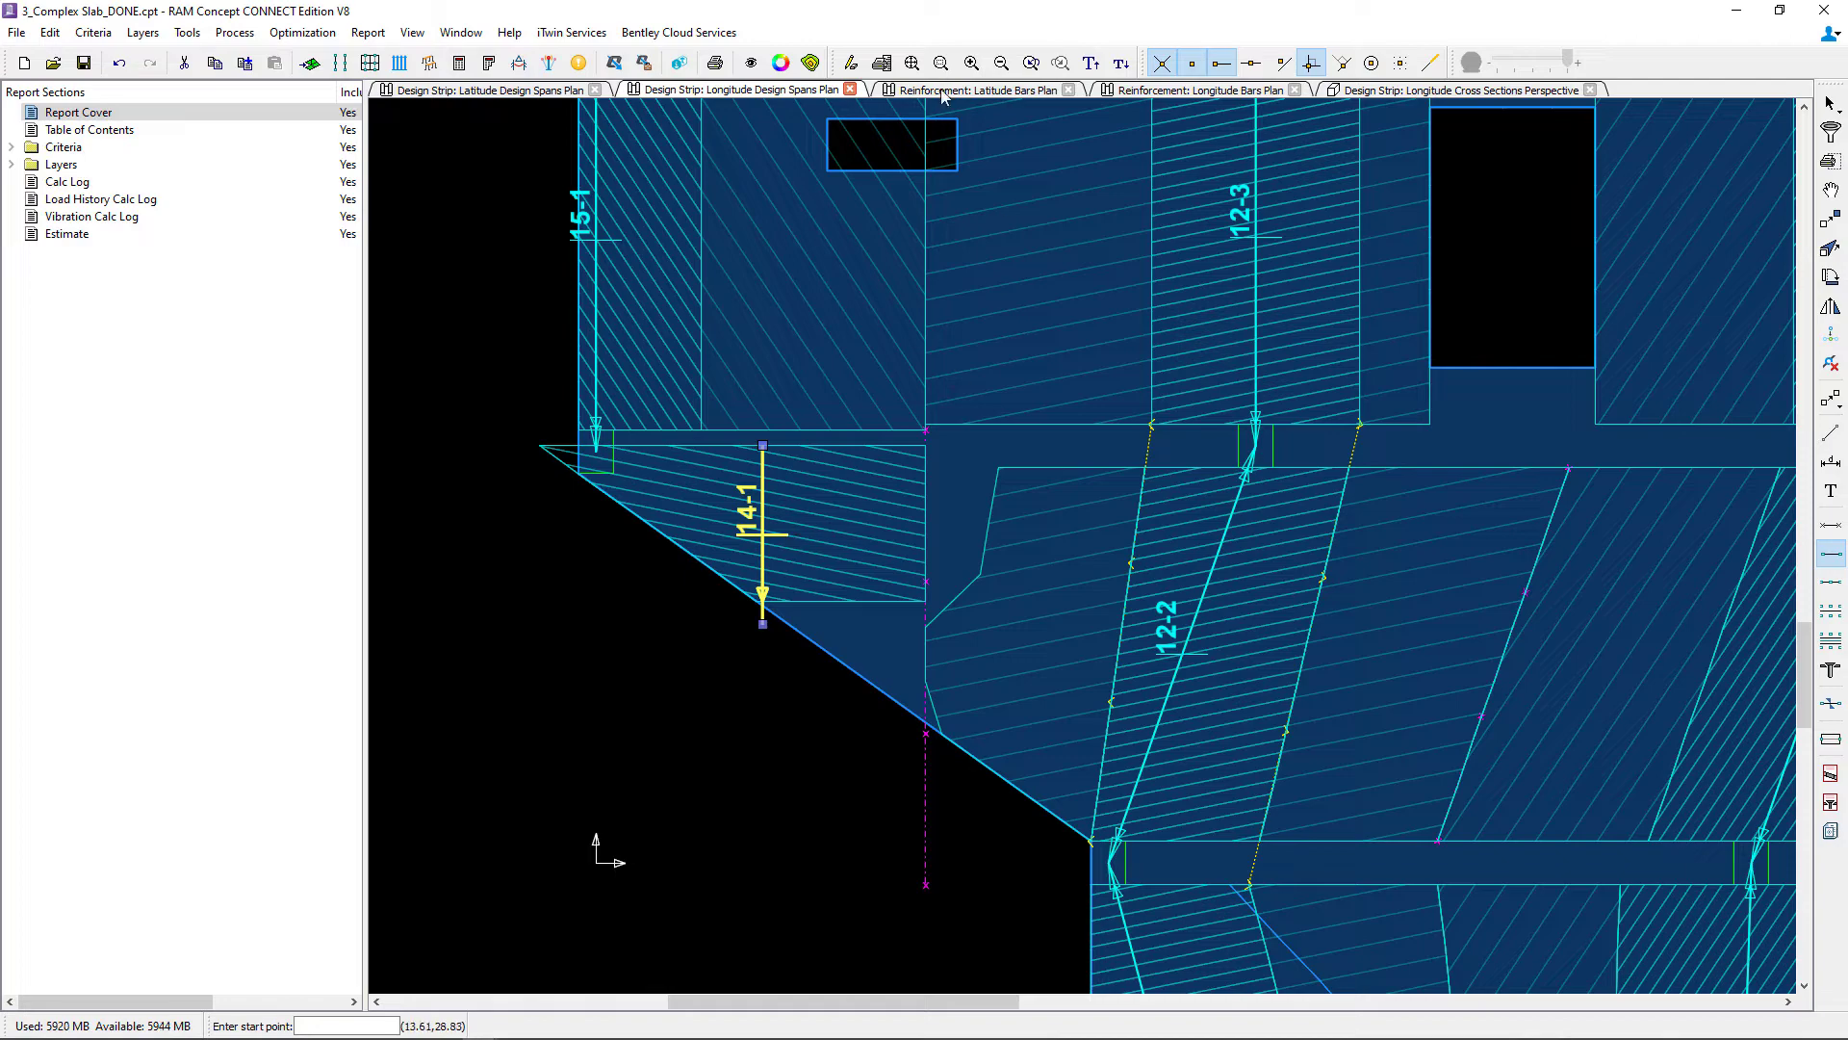
Zoom out to the full slab, then zoom in around strips 14-1, 12-2 and 12-3.
left_click(913, 64)
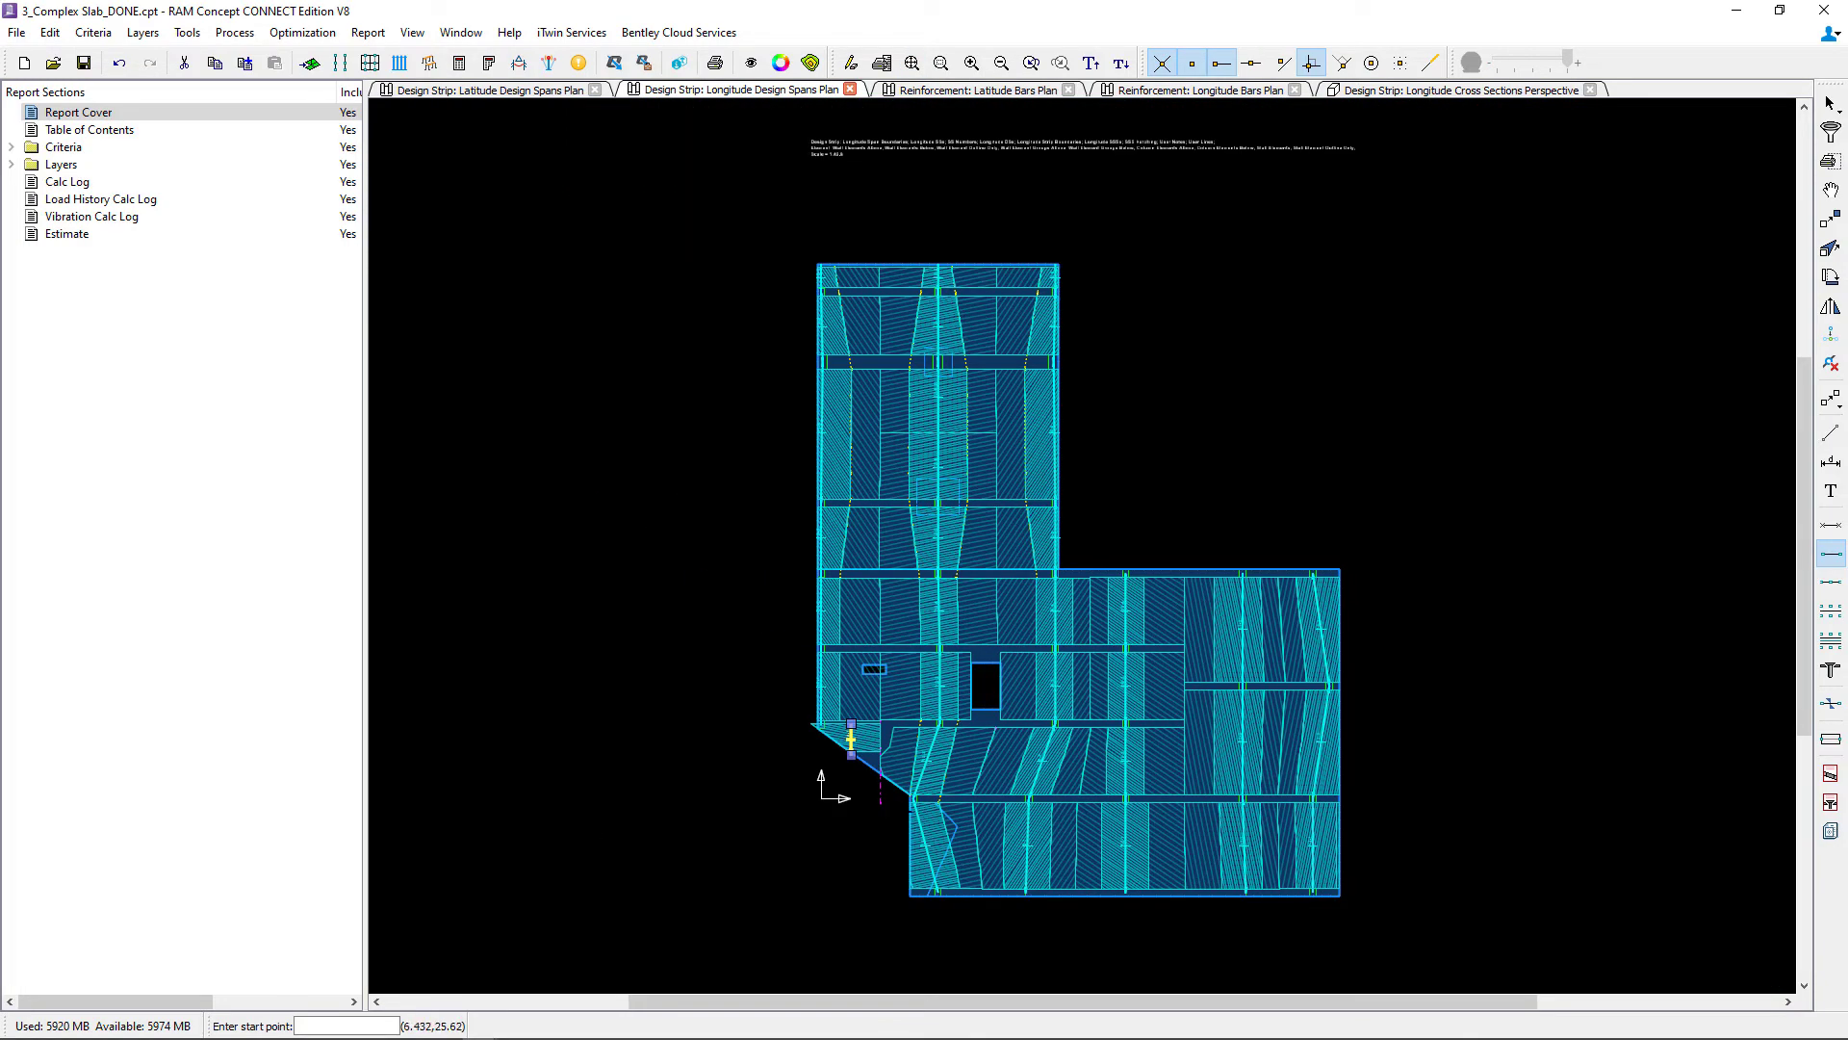
scroll(942, 823, "up", 4)
scroll(941, 823, "up", 2)
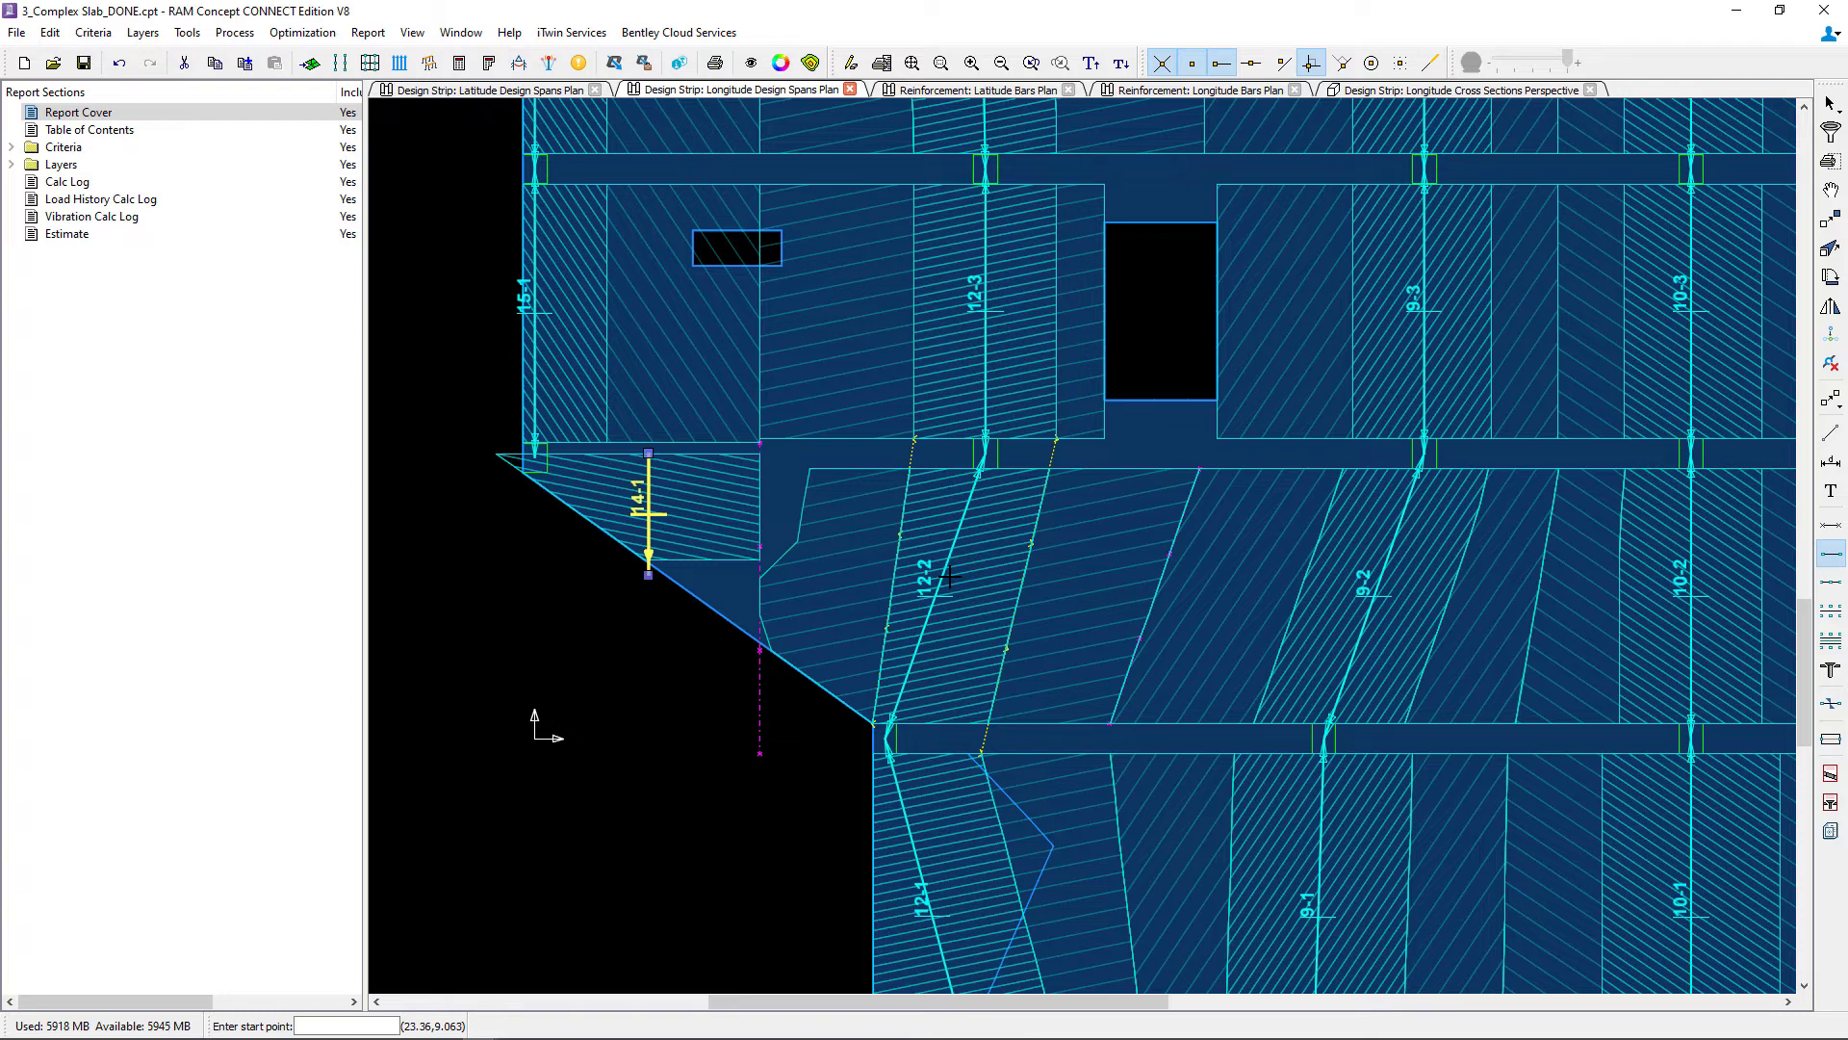
Draw a slanted span boundary polyline from the upper beam to the lower beam, between spans 12-2 and 9-2.
left_click(1831, 103)
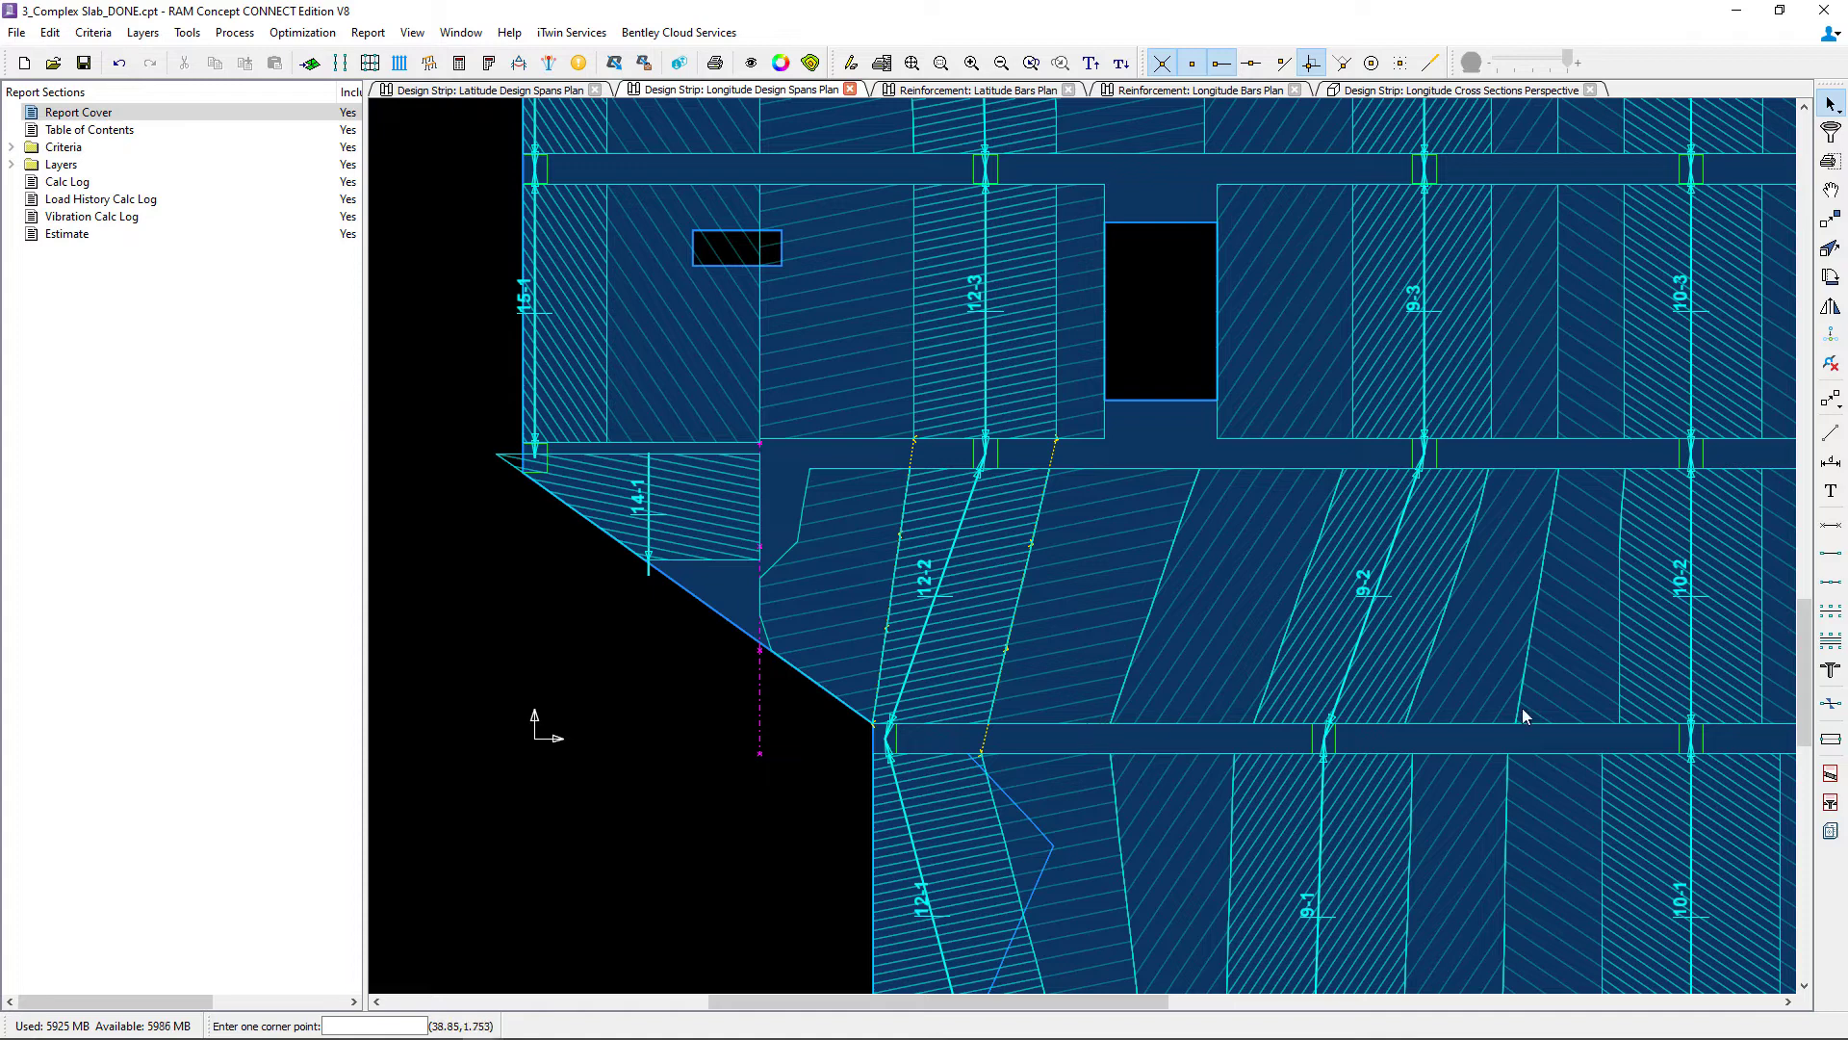
left_click(1822, 614)
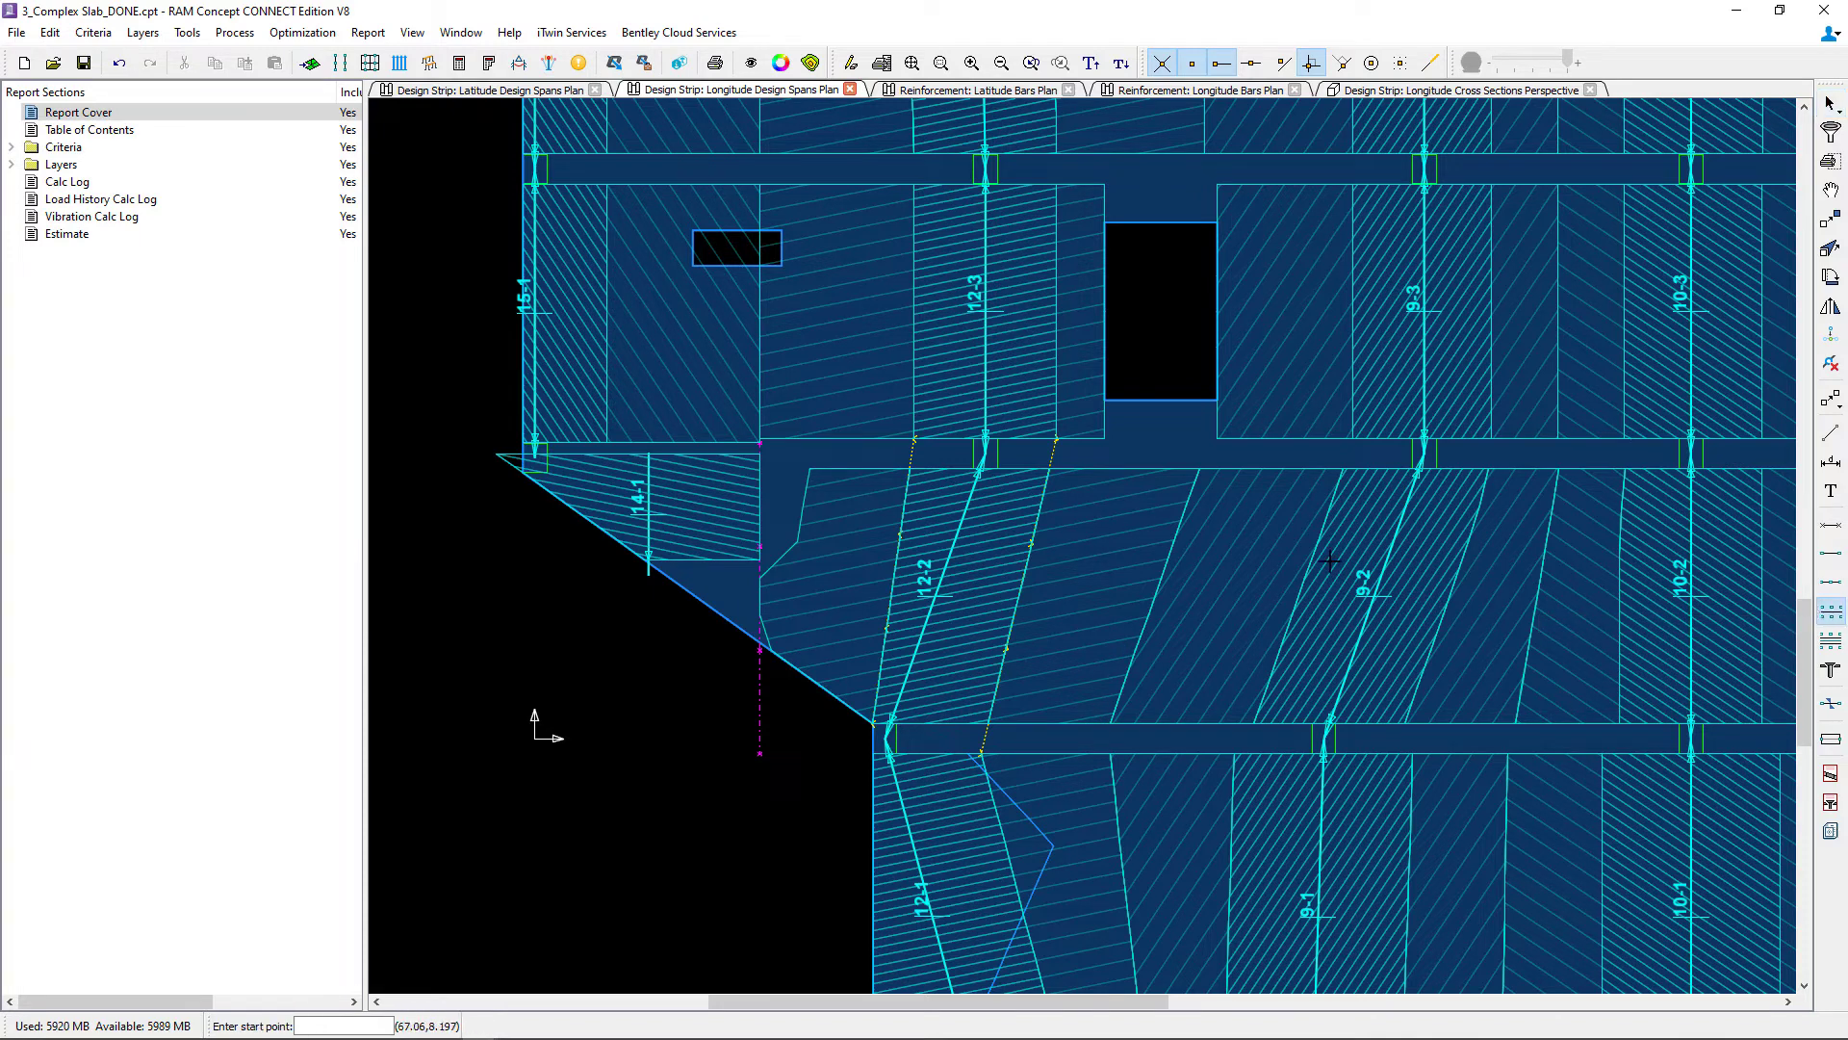
left_click(1216, 438)
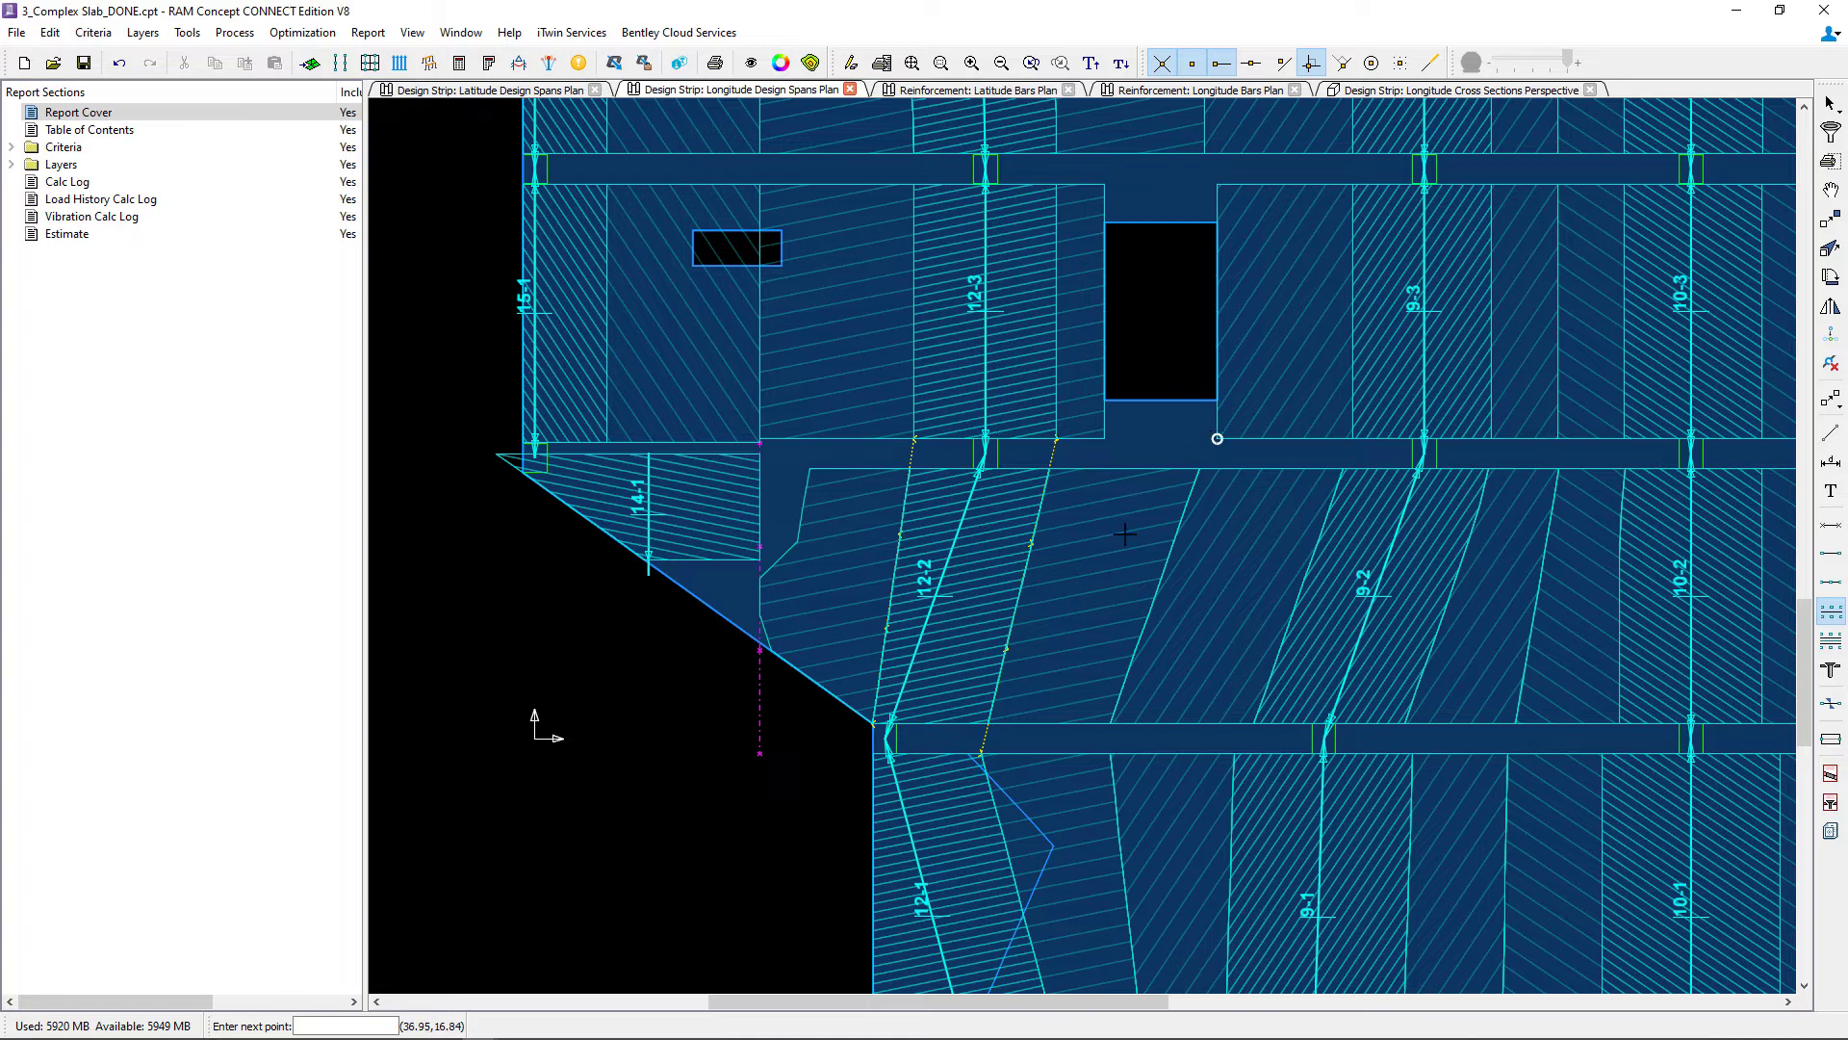
right_click(1109, 753)
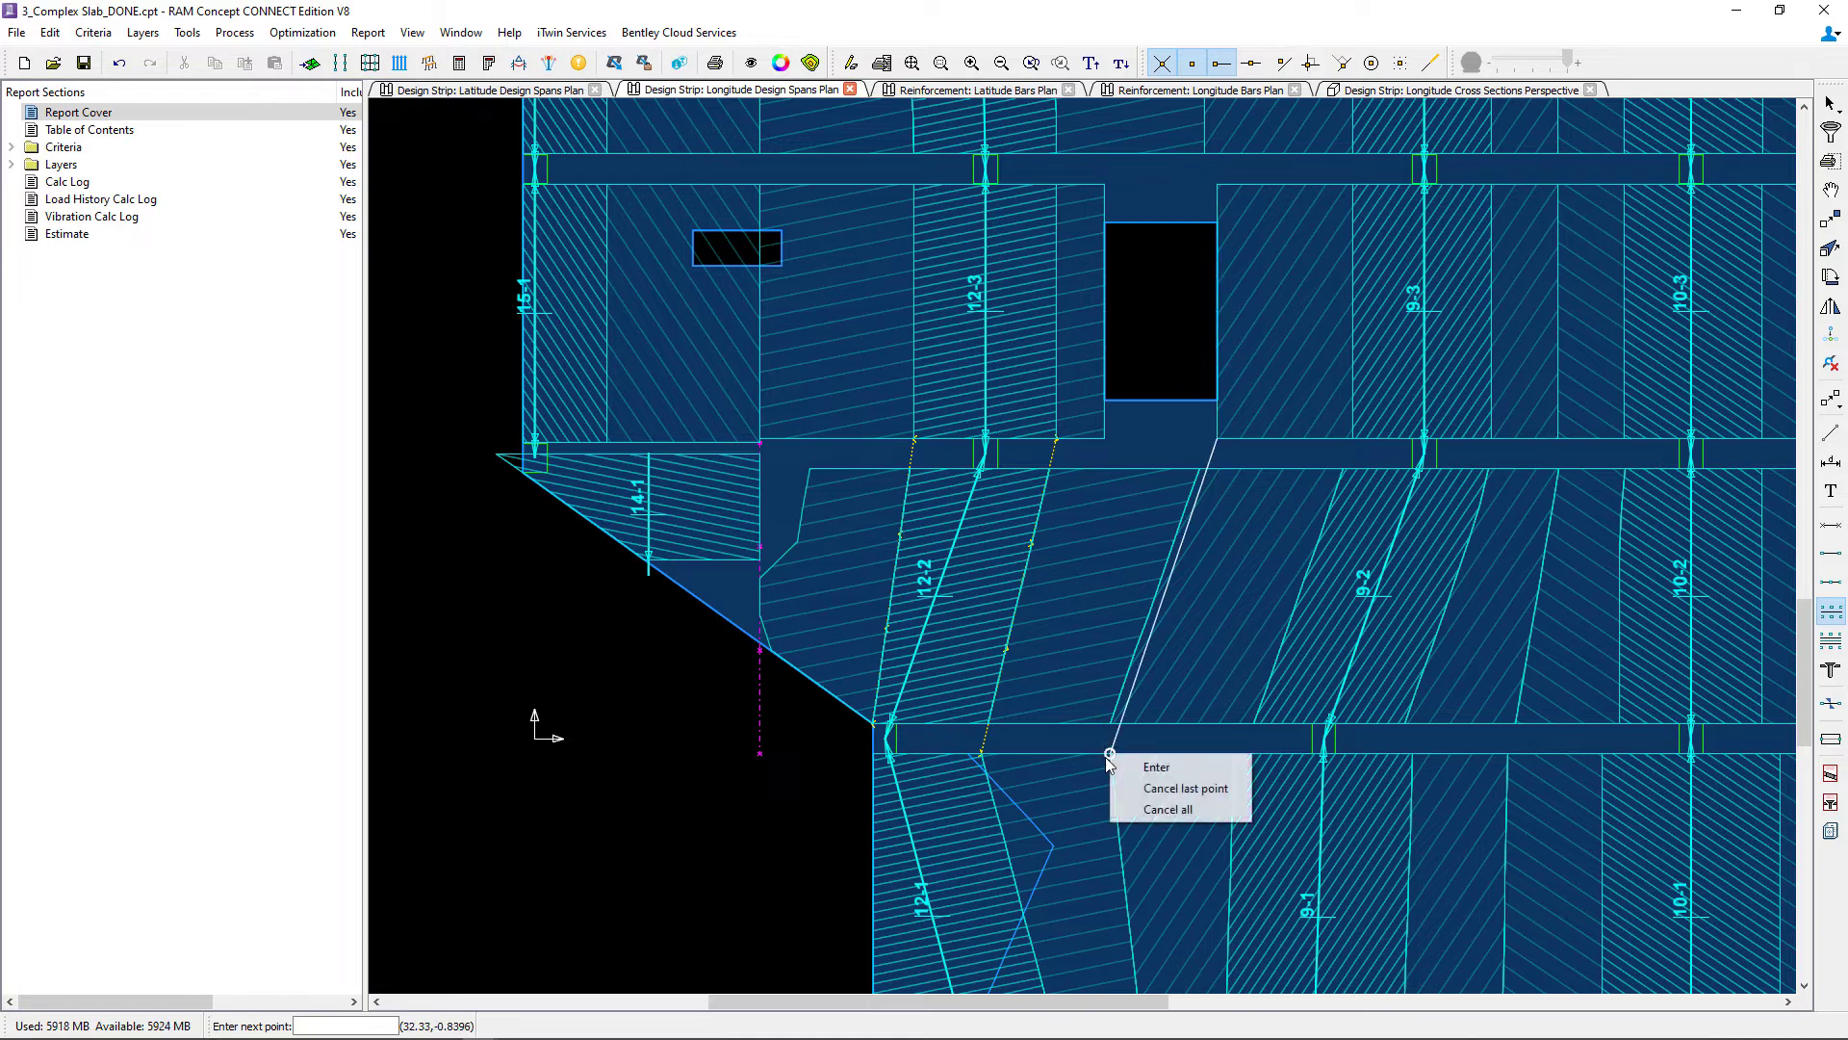
left_click(1150, 767)
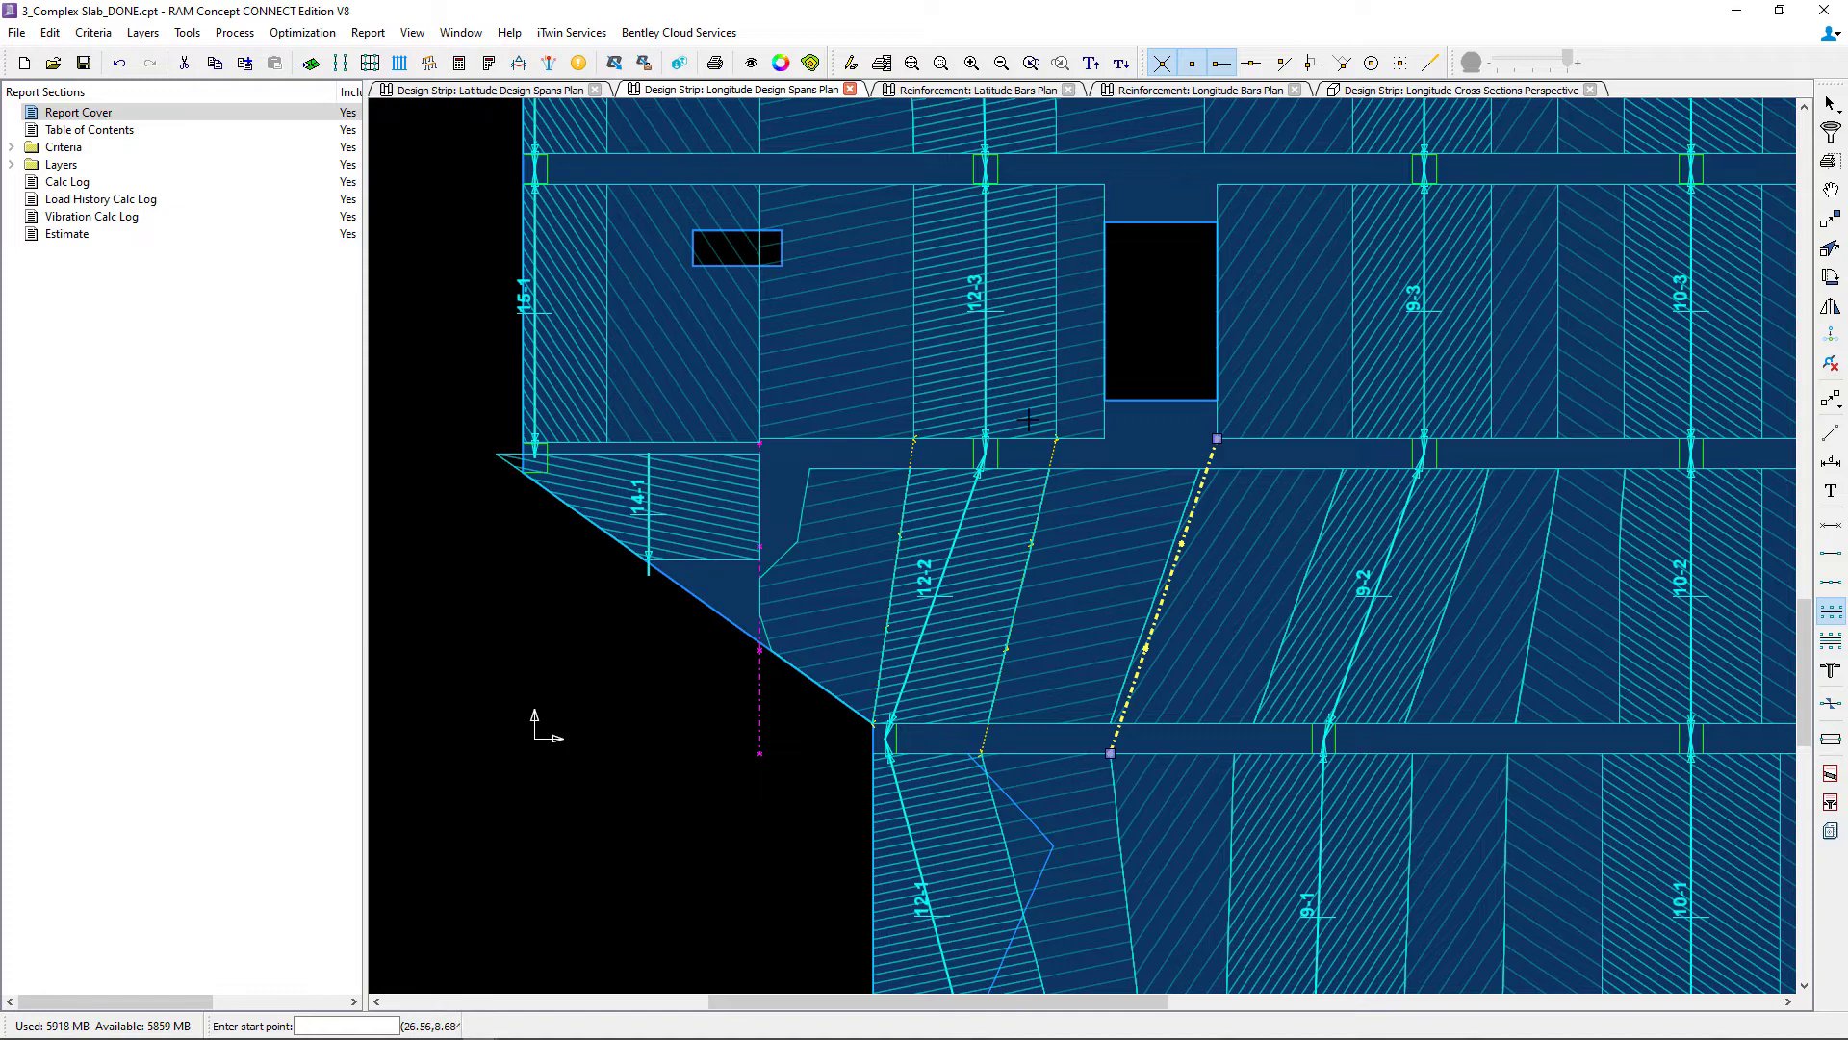
left_click(1830, 104)
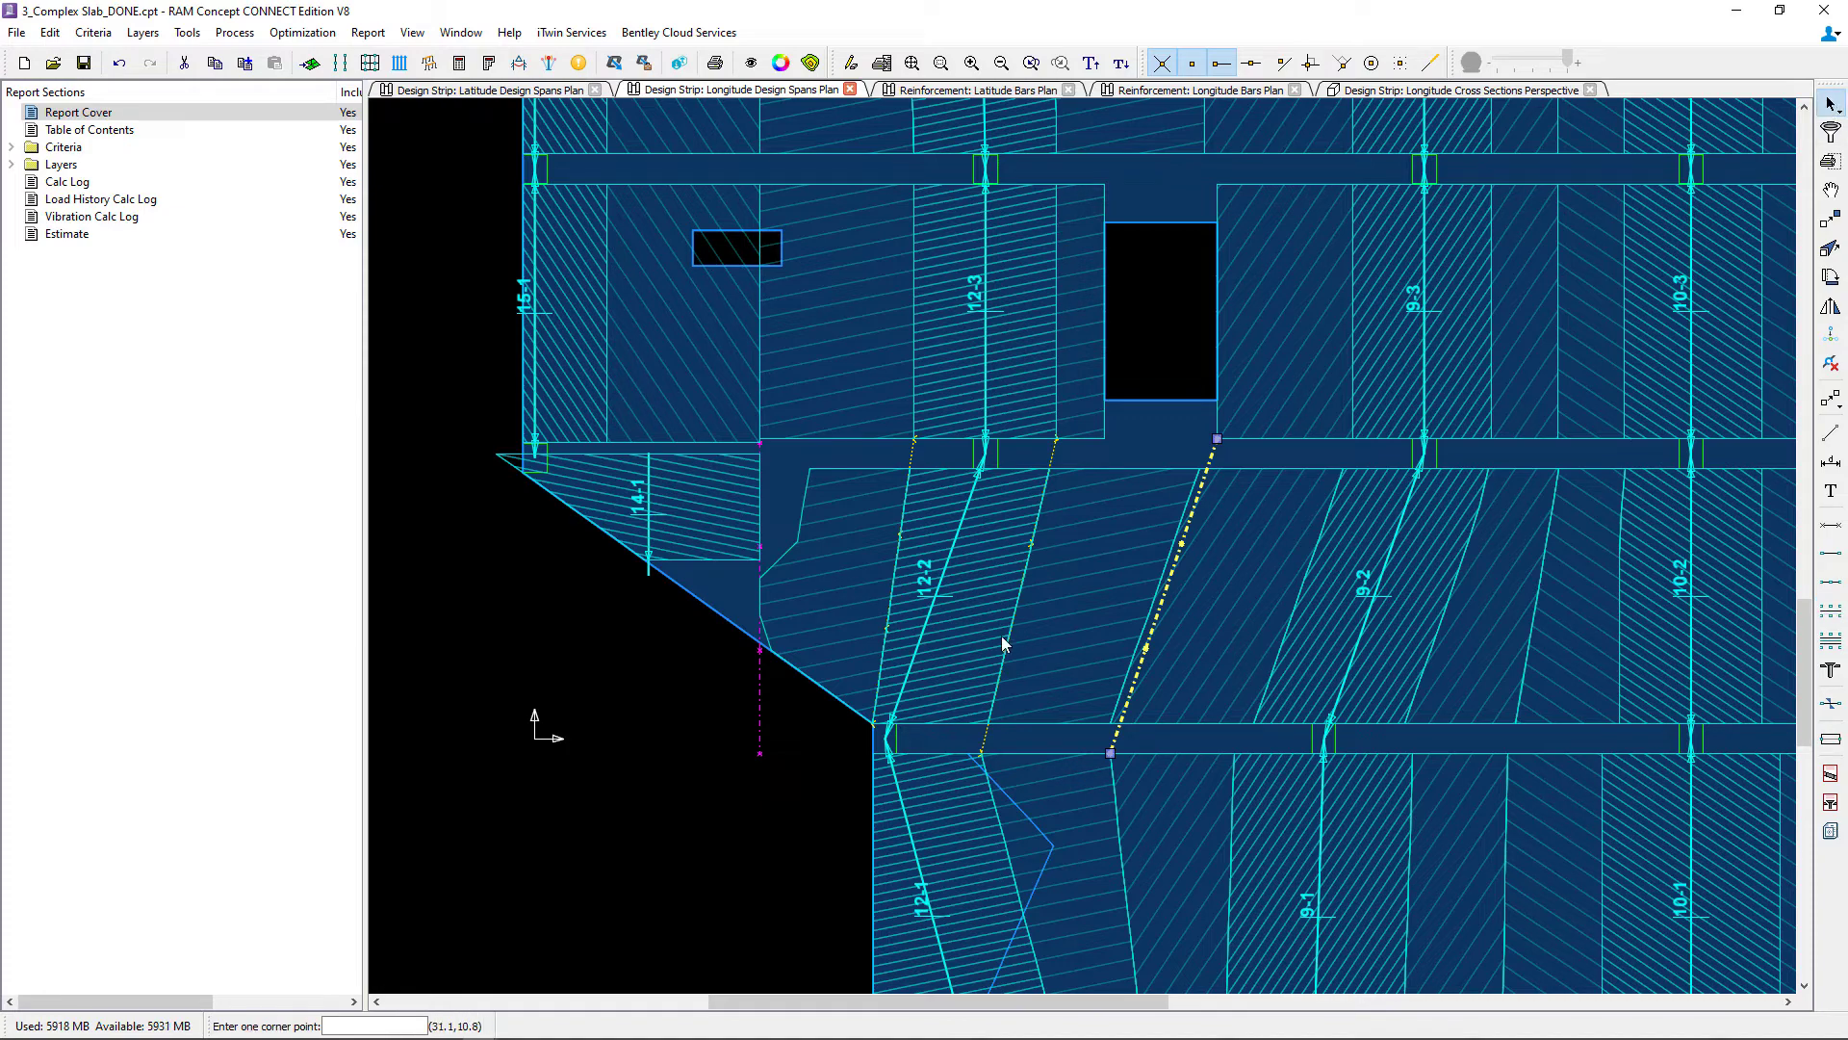
Set strip 12-2's Span Width Calc to Manual under Strip Generation, then regenerate the design strips.
left_click(960, 657)
left_click(916, 591)
right_click(917, 590)
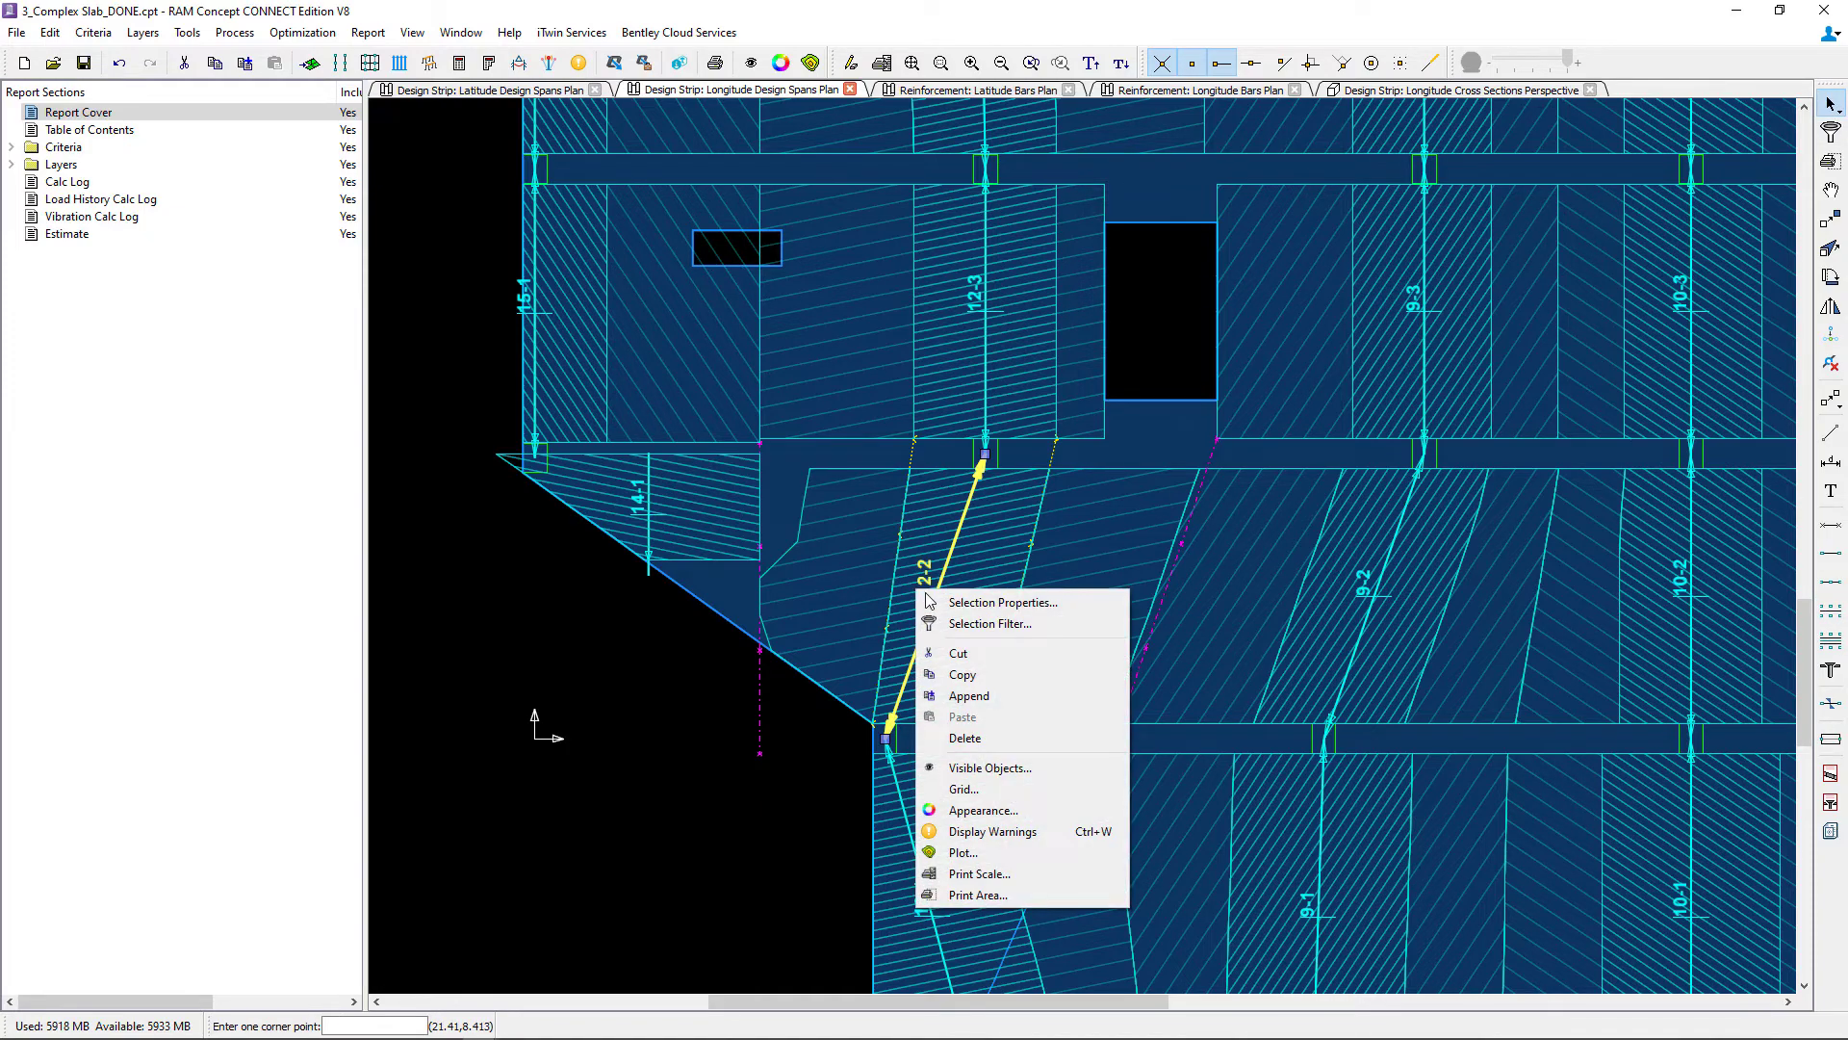
key("Escape")
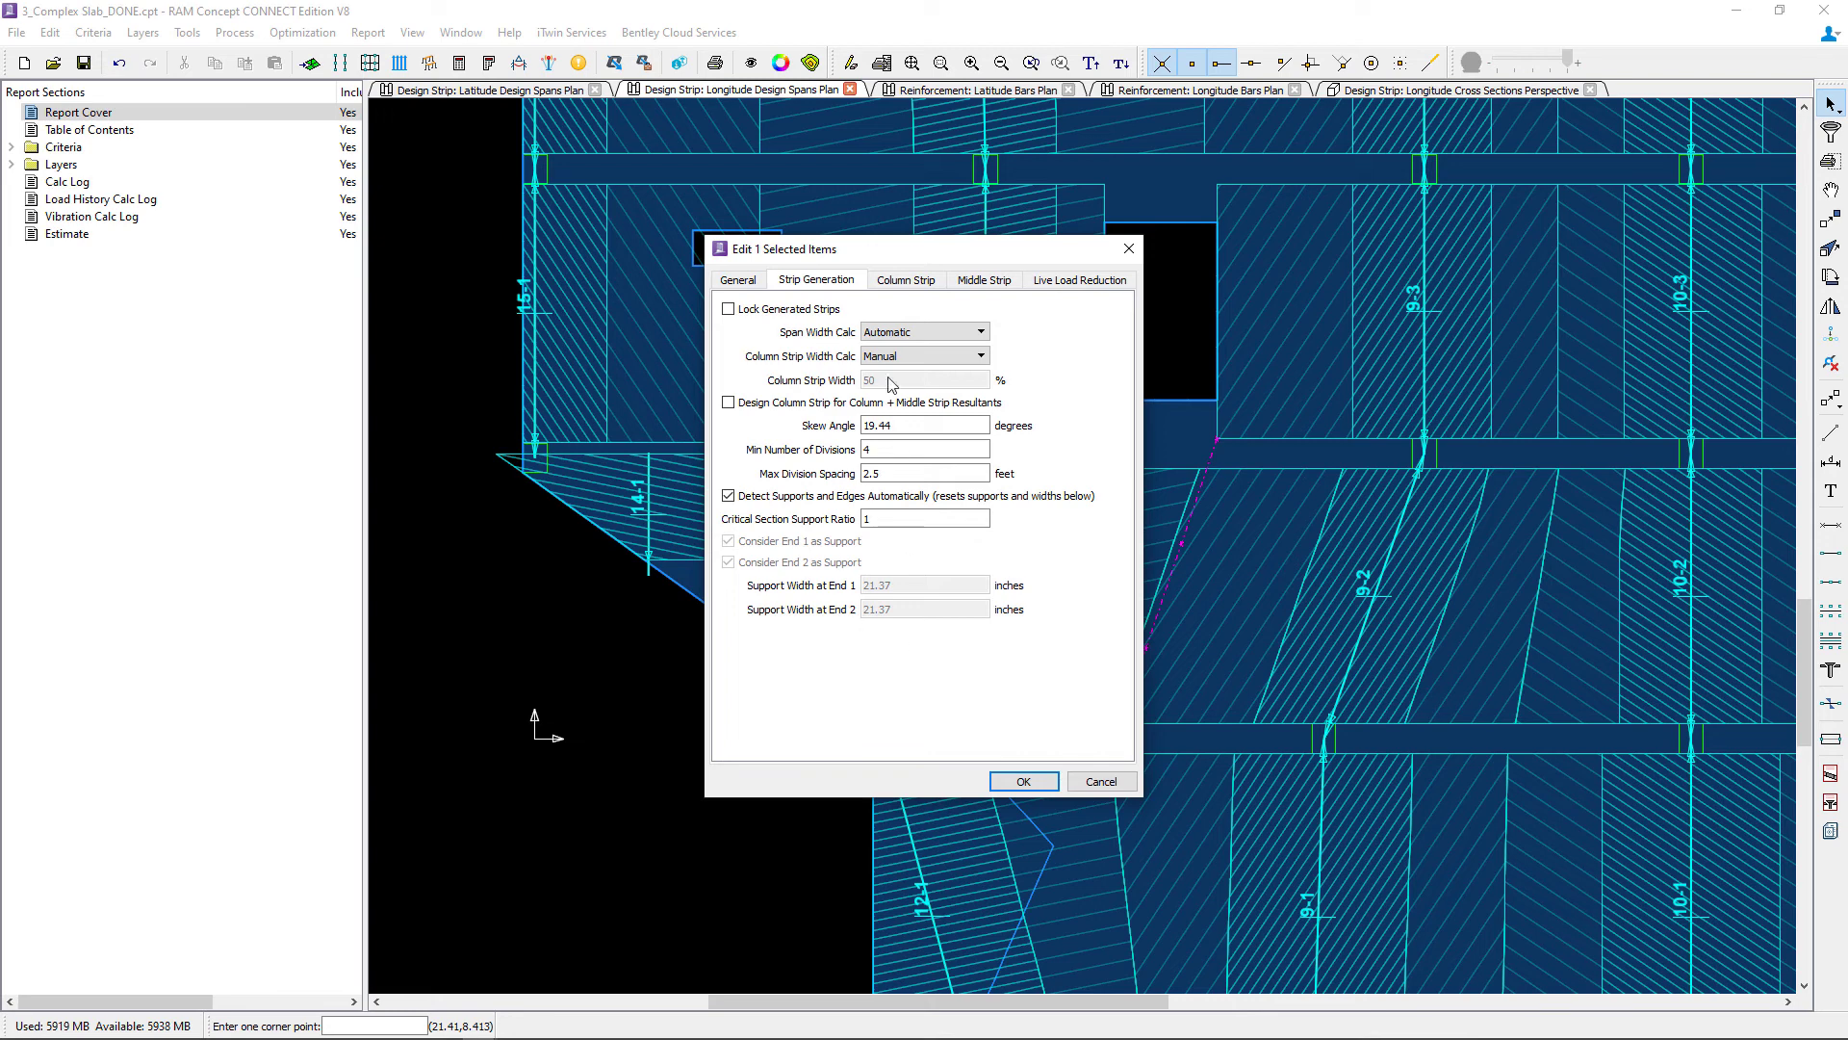
left_click(887, 331)
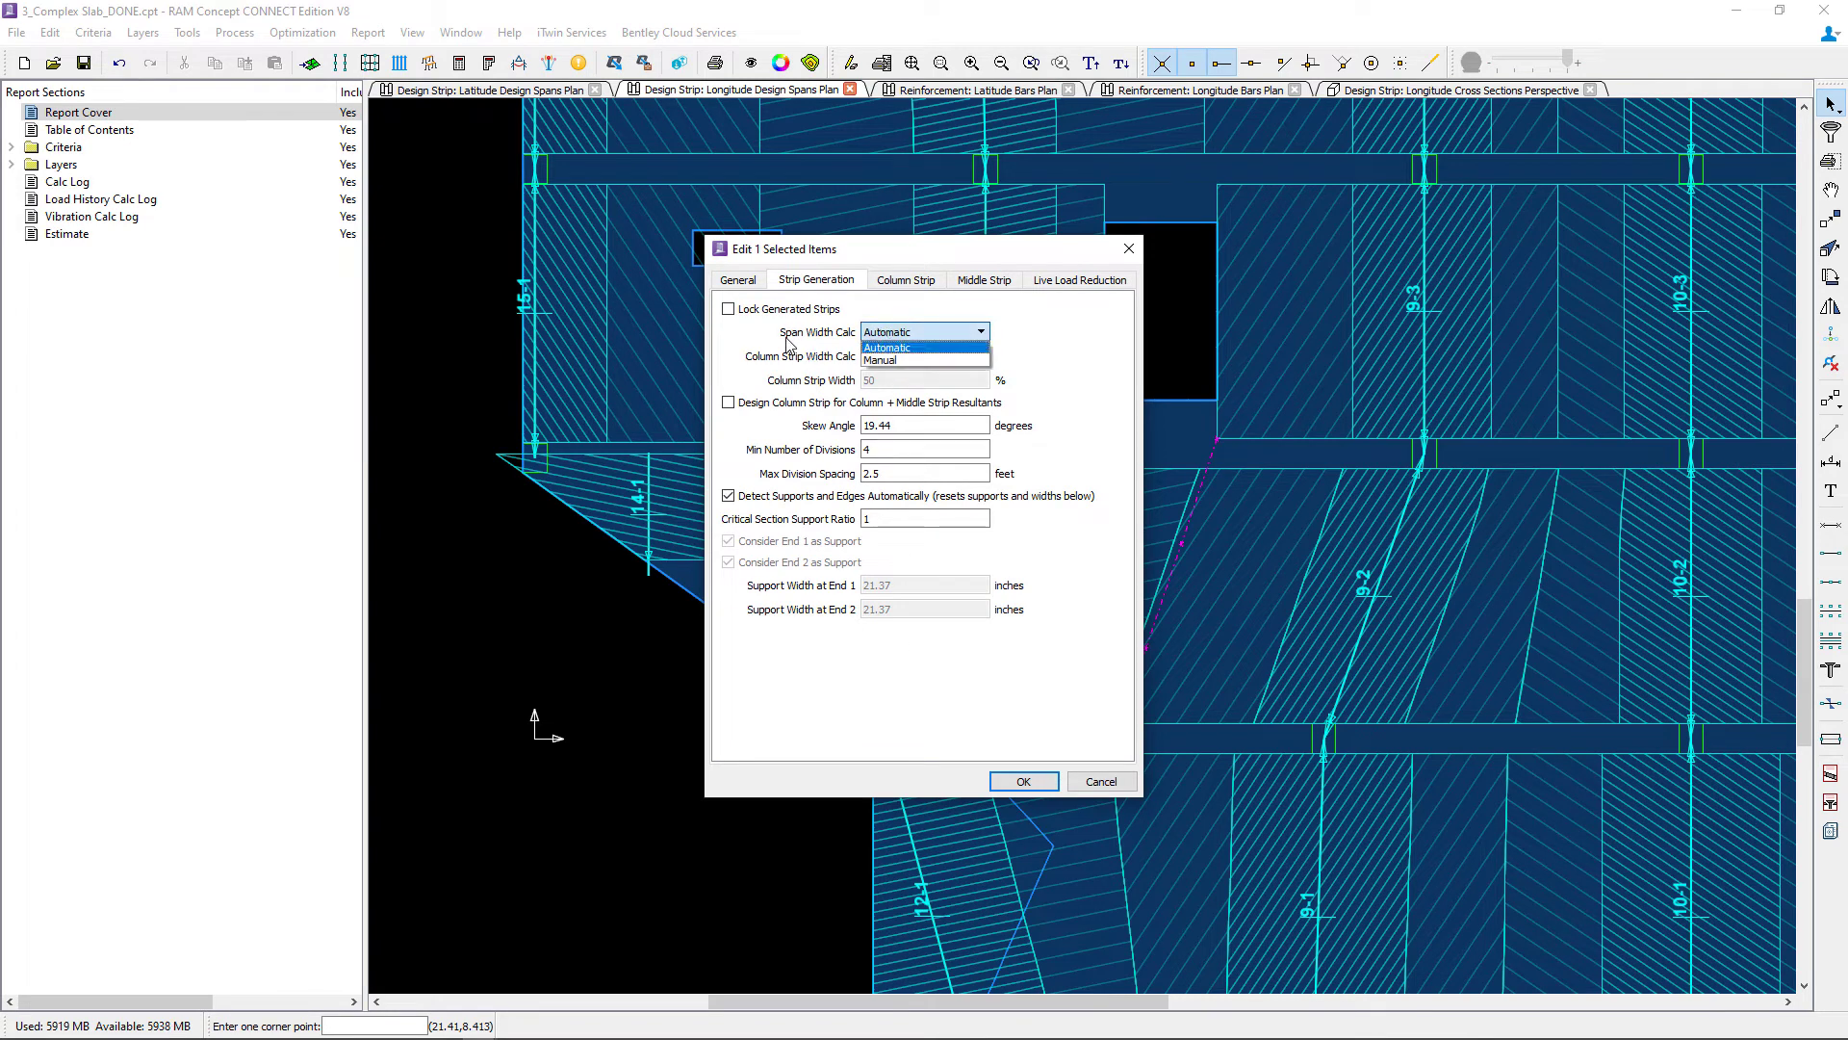
left_click(891, 360)
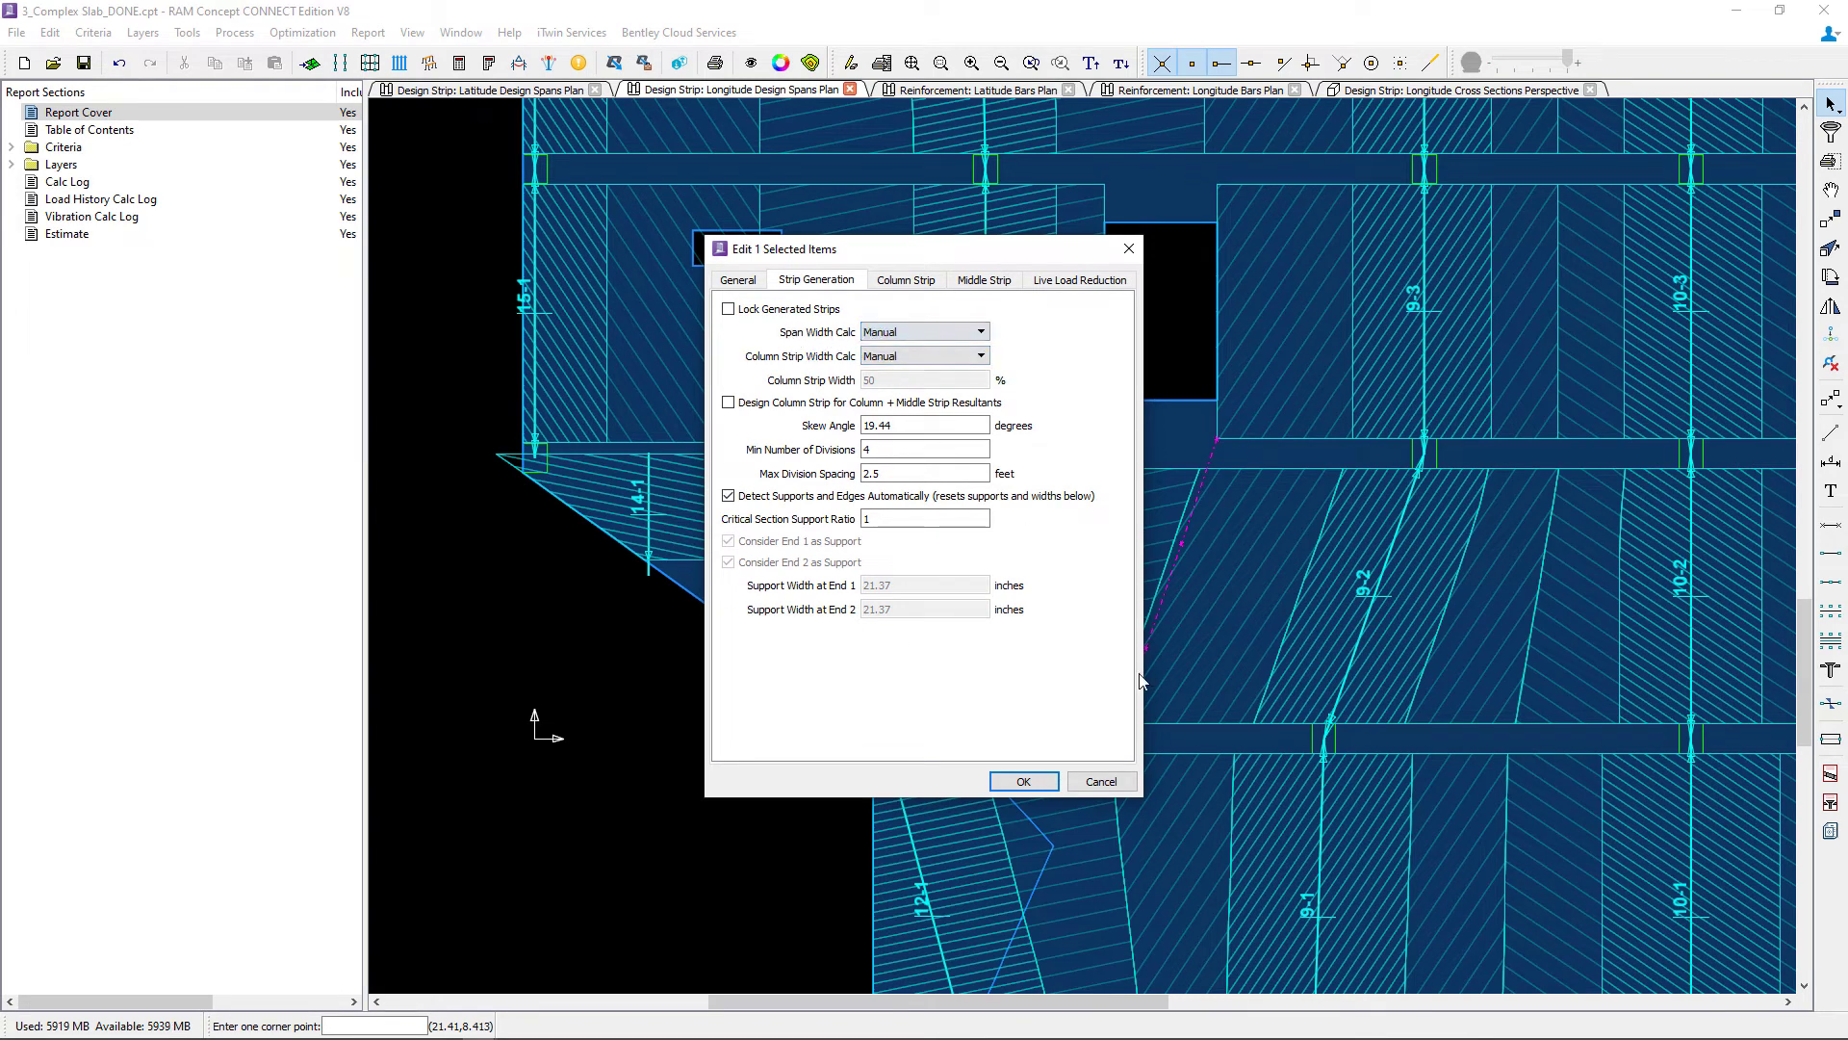
left_click(1020, 780)
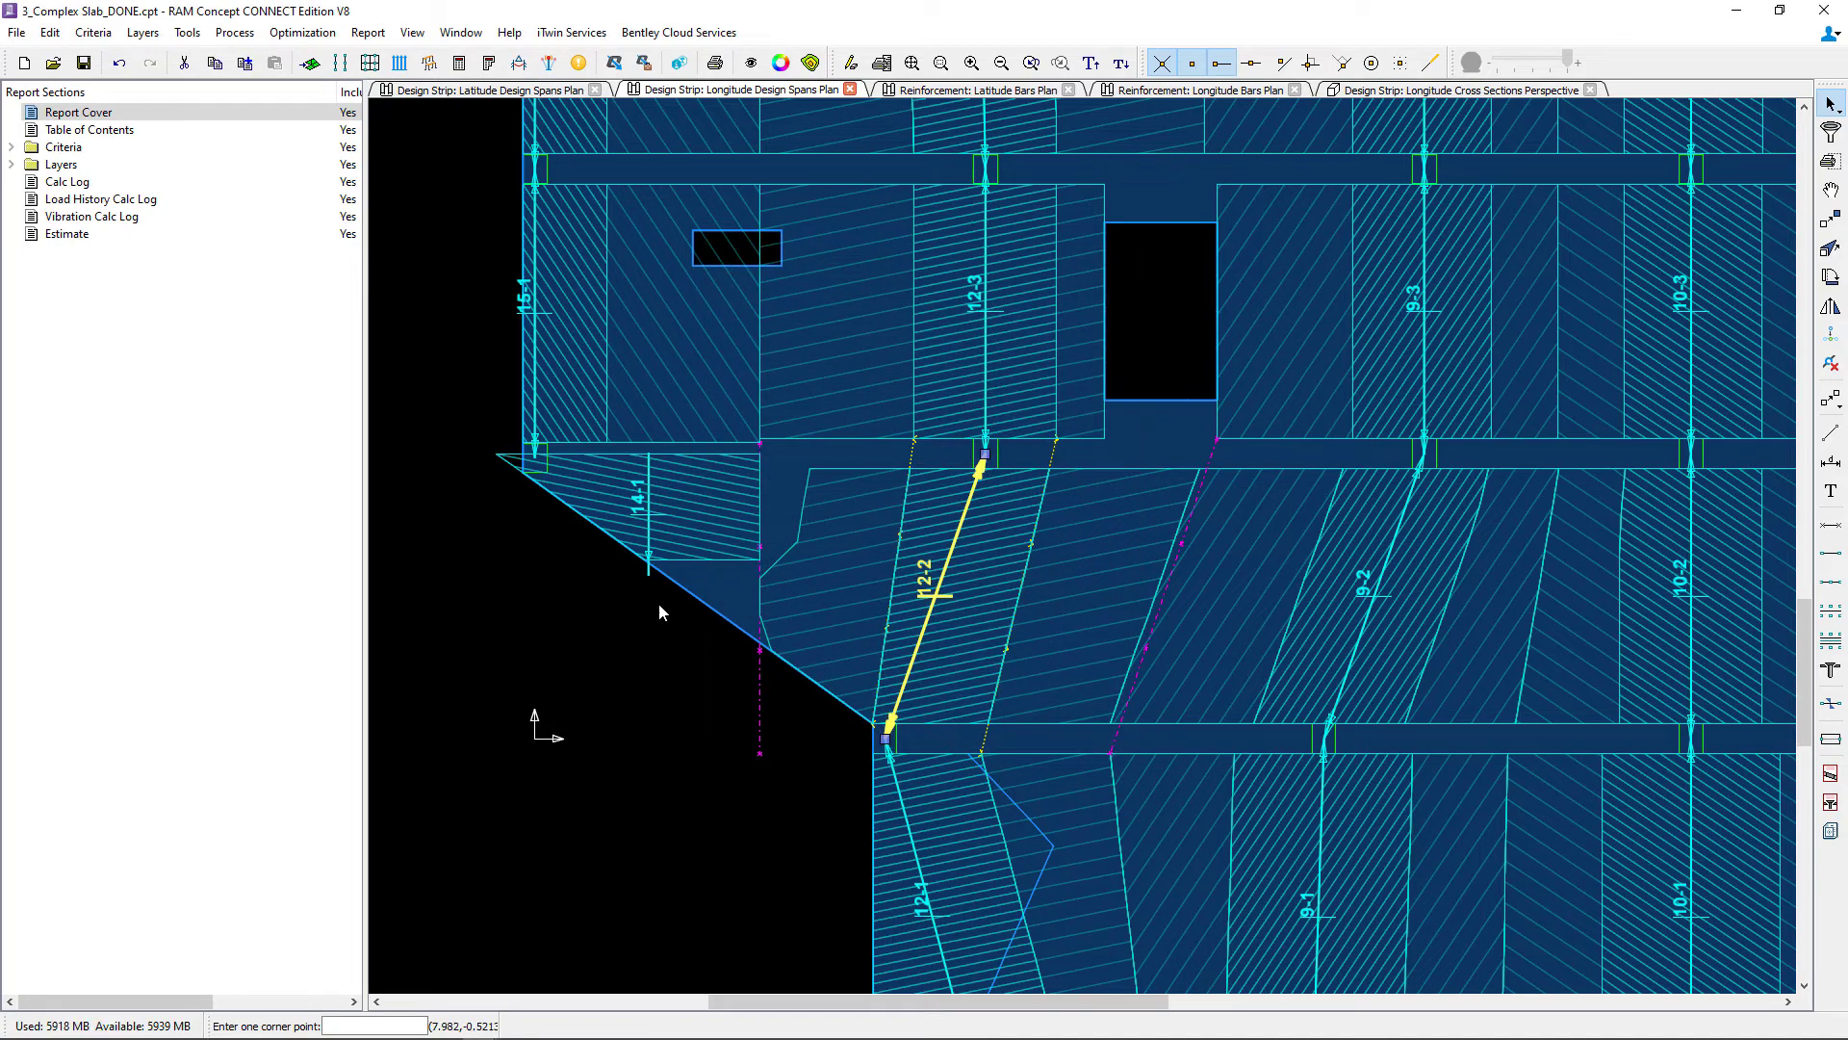
left_click(372, 64)
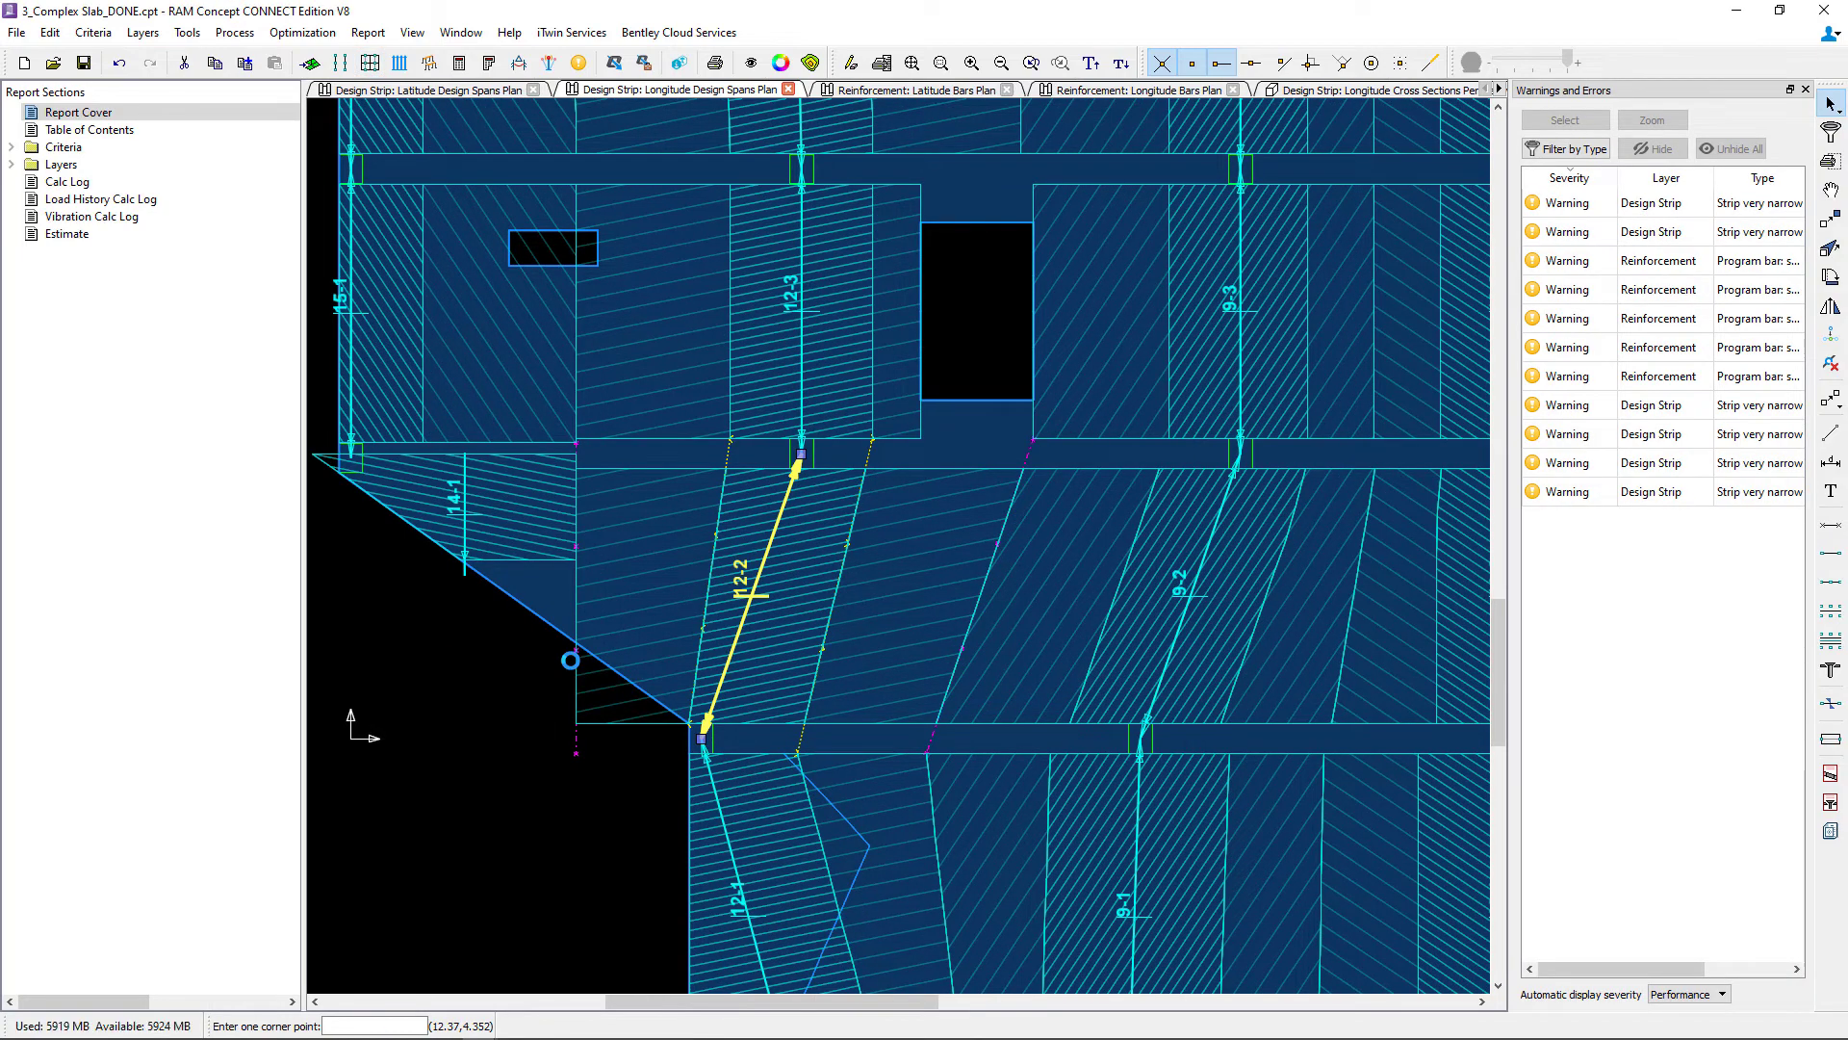
Run Calc All, continuing past the narrow-strip and small-bar-spacing warnings, then close the warnings list.
left_click(1805, 90)
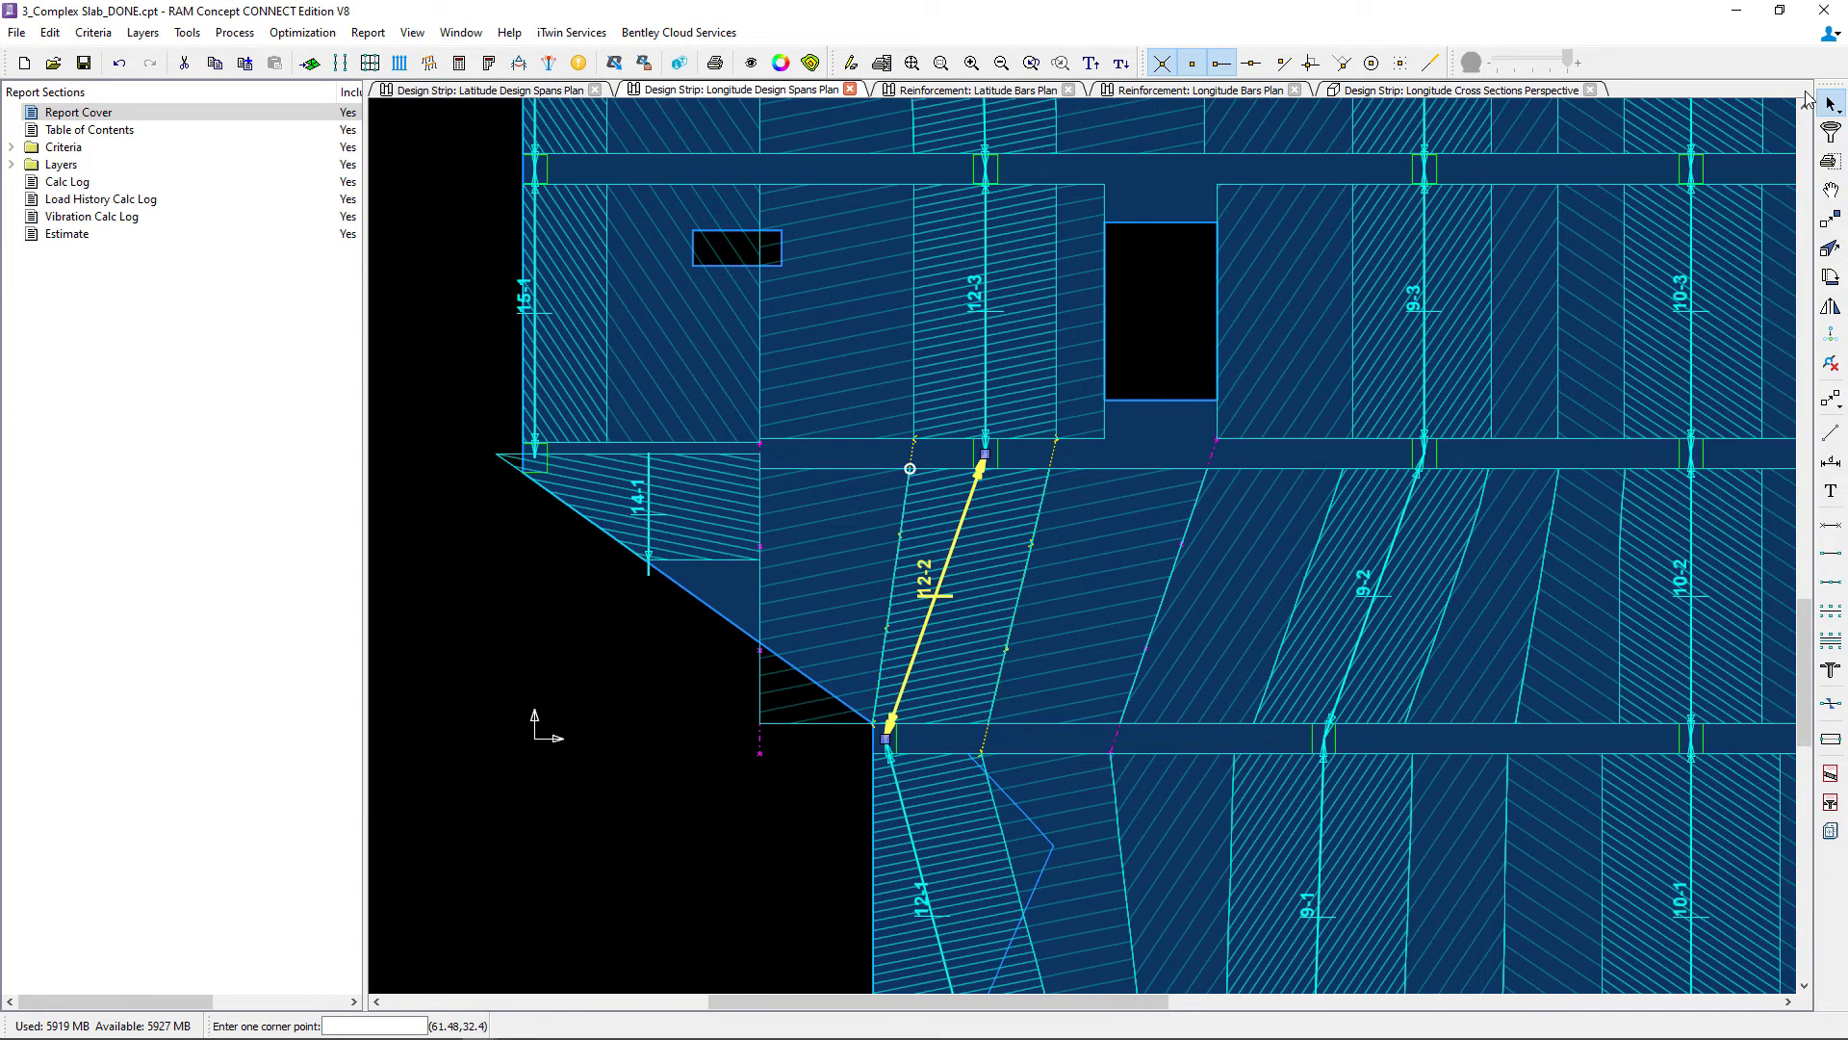
left_click(458, 67)
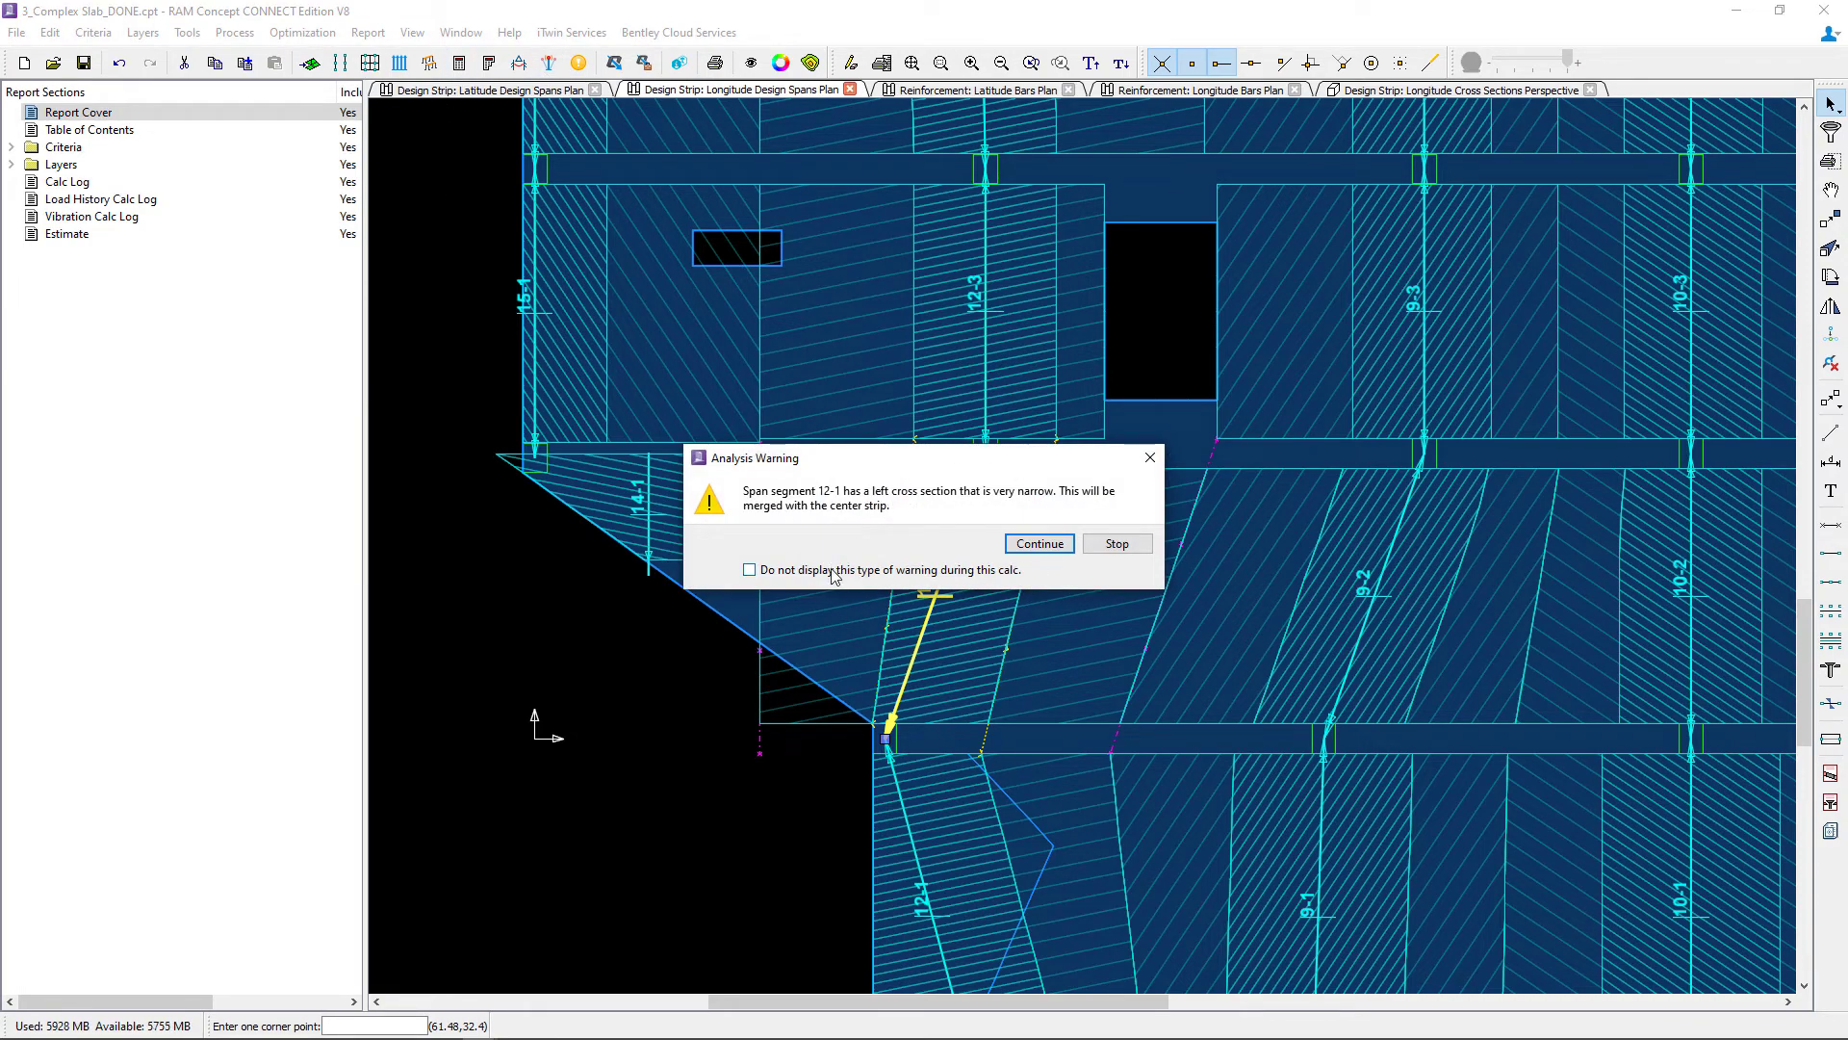
left_click(1028, 545)
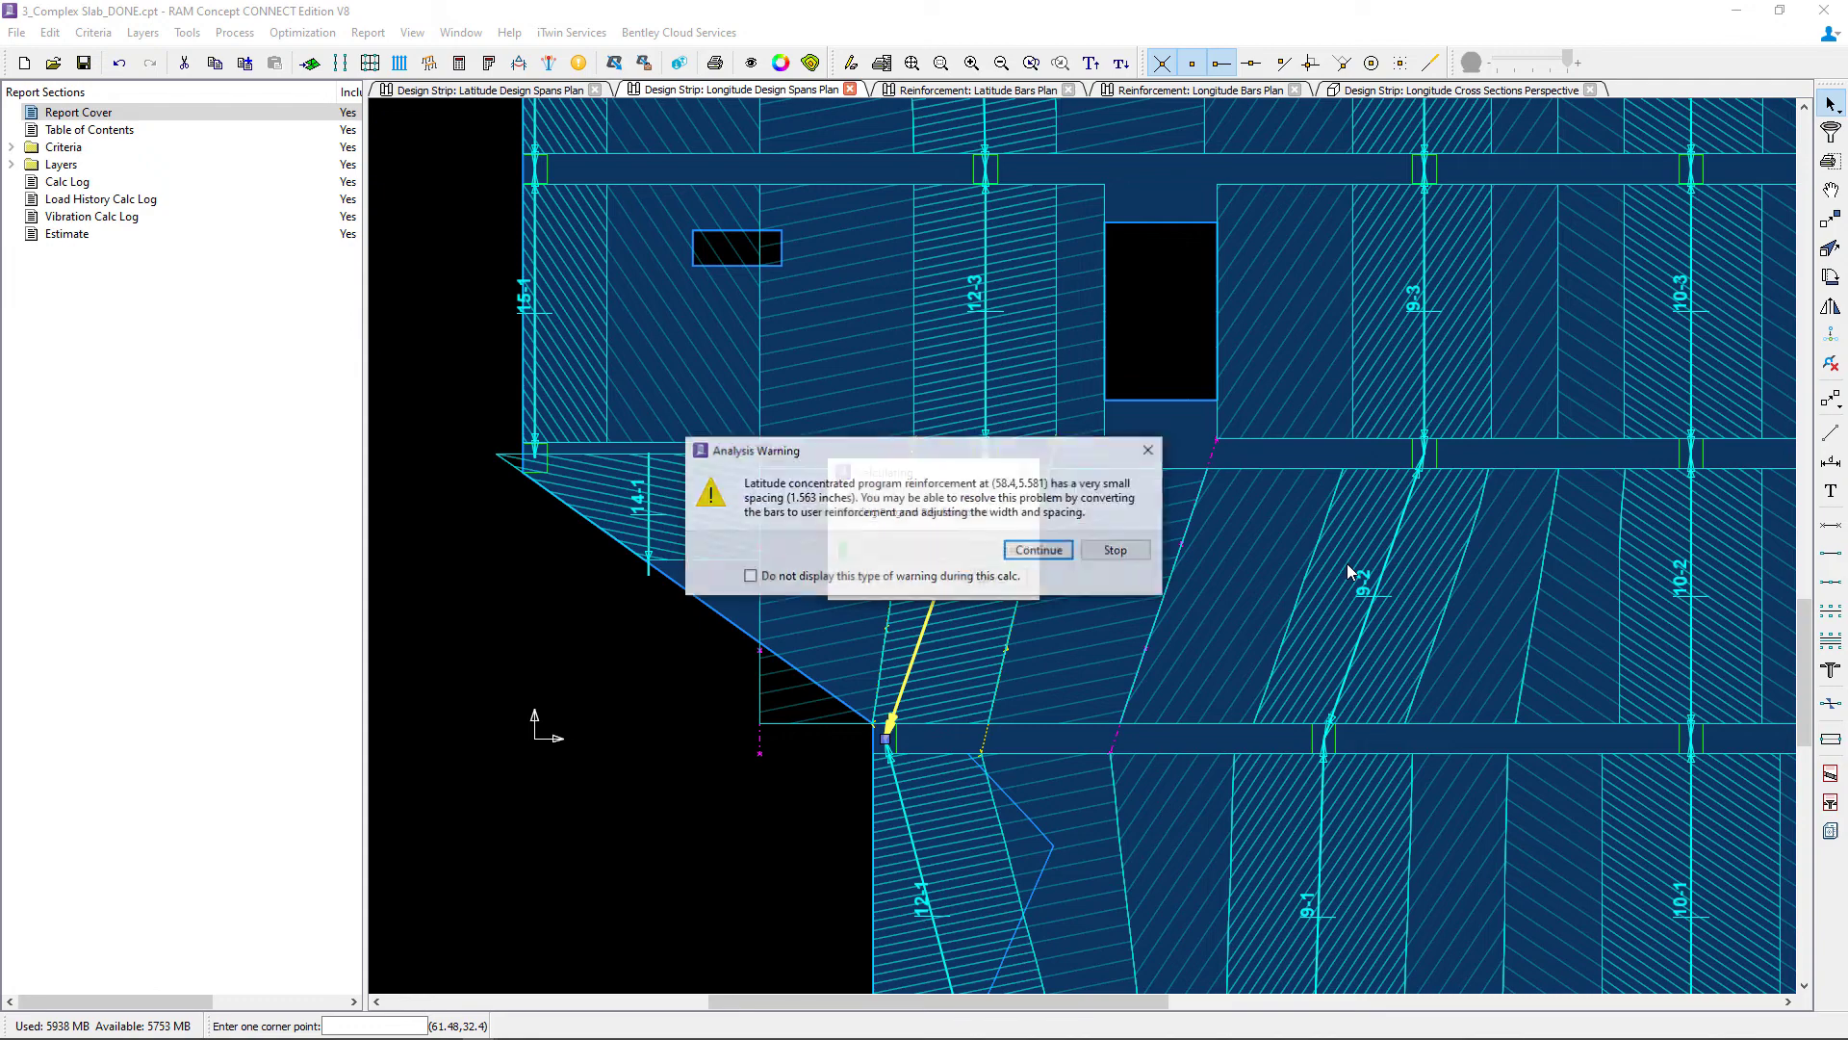
left_click(1040, 550)
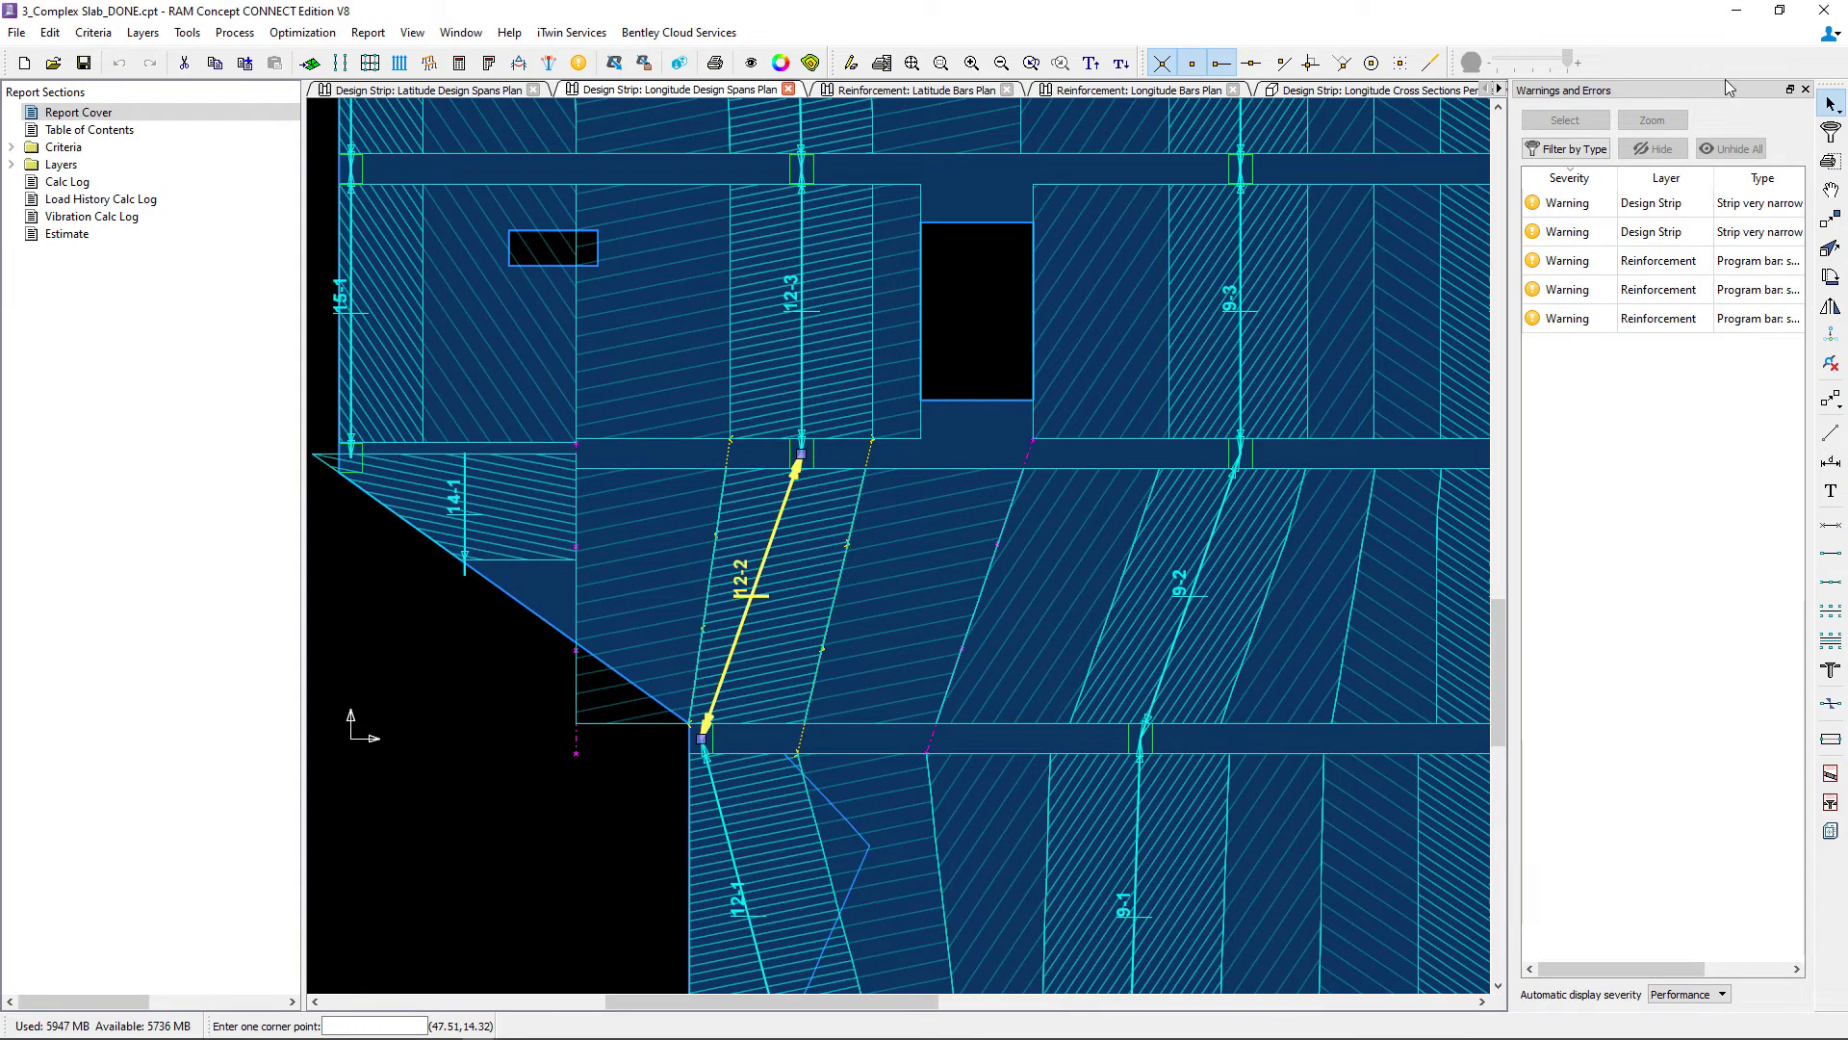
left_click(1805, 88)
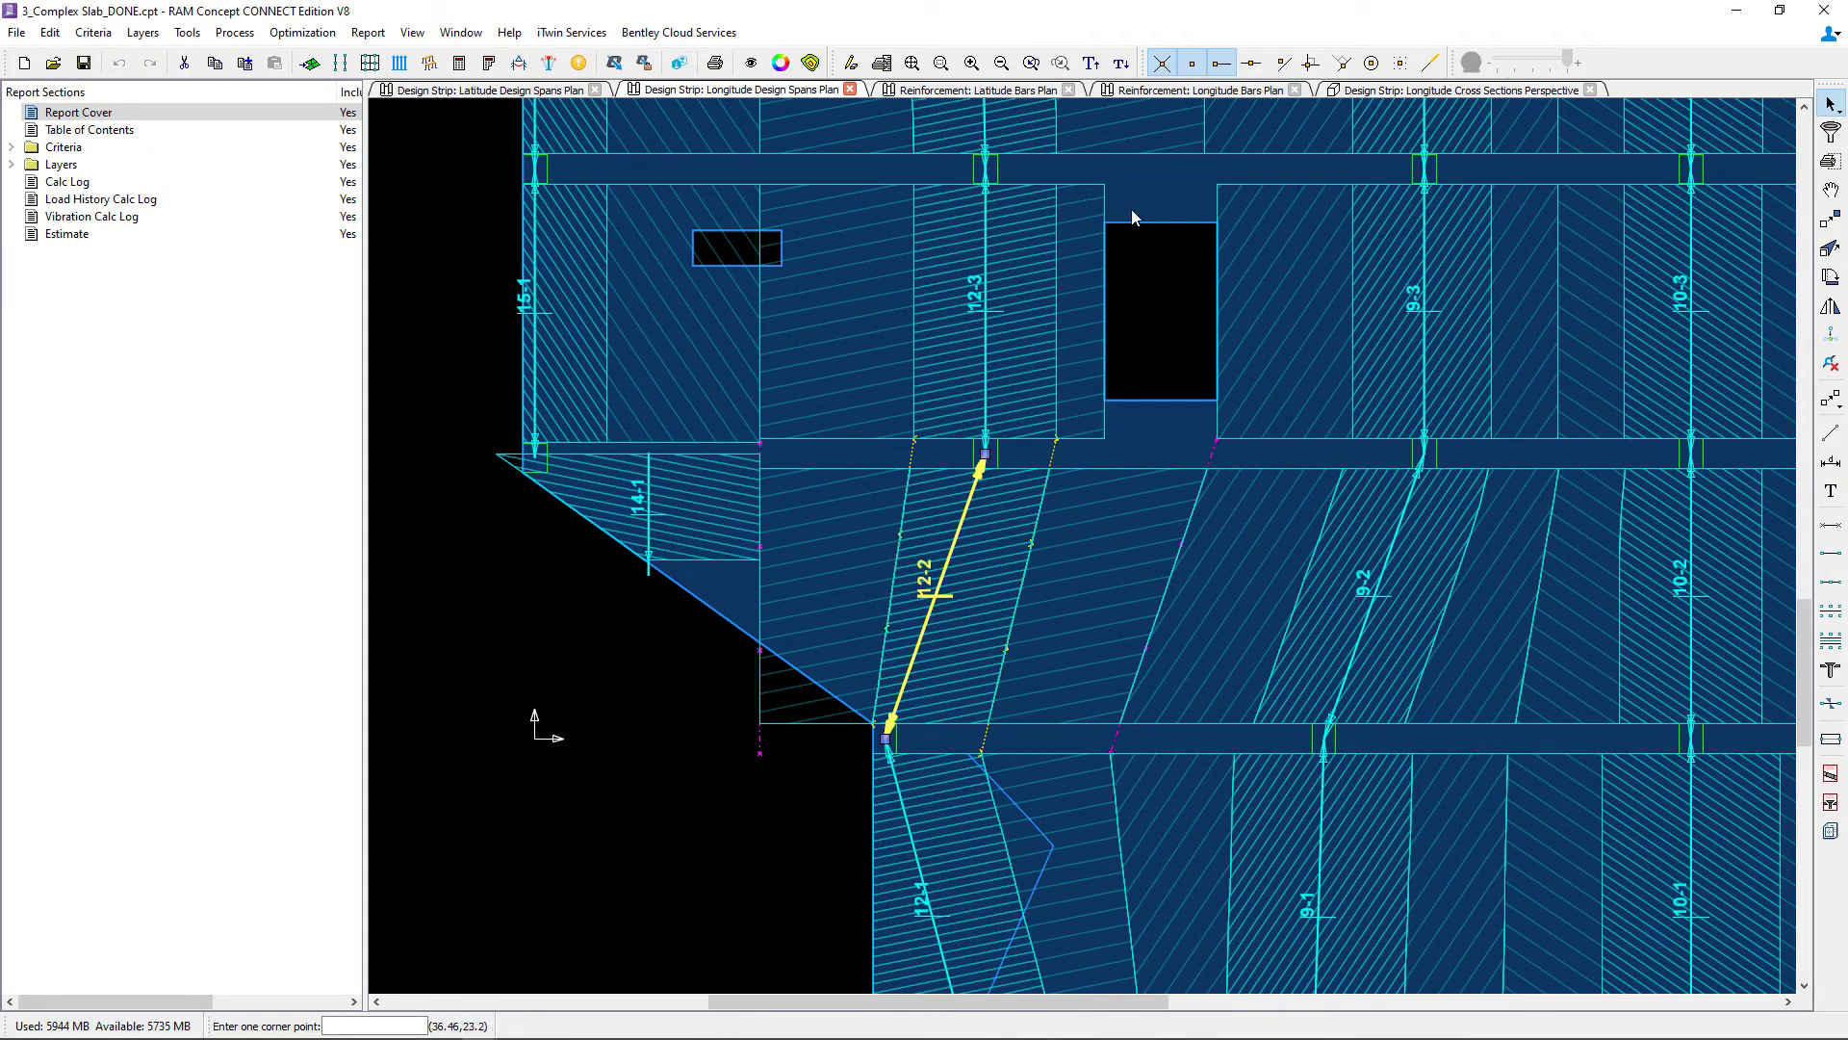
Switch to the Reinforcement: Longitude Bars Plan and zoom in on the angled southern bay's bars.
left_click(1146, 94)
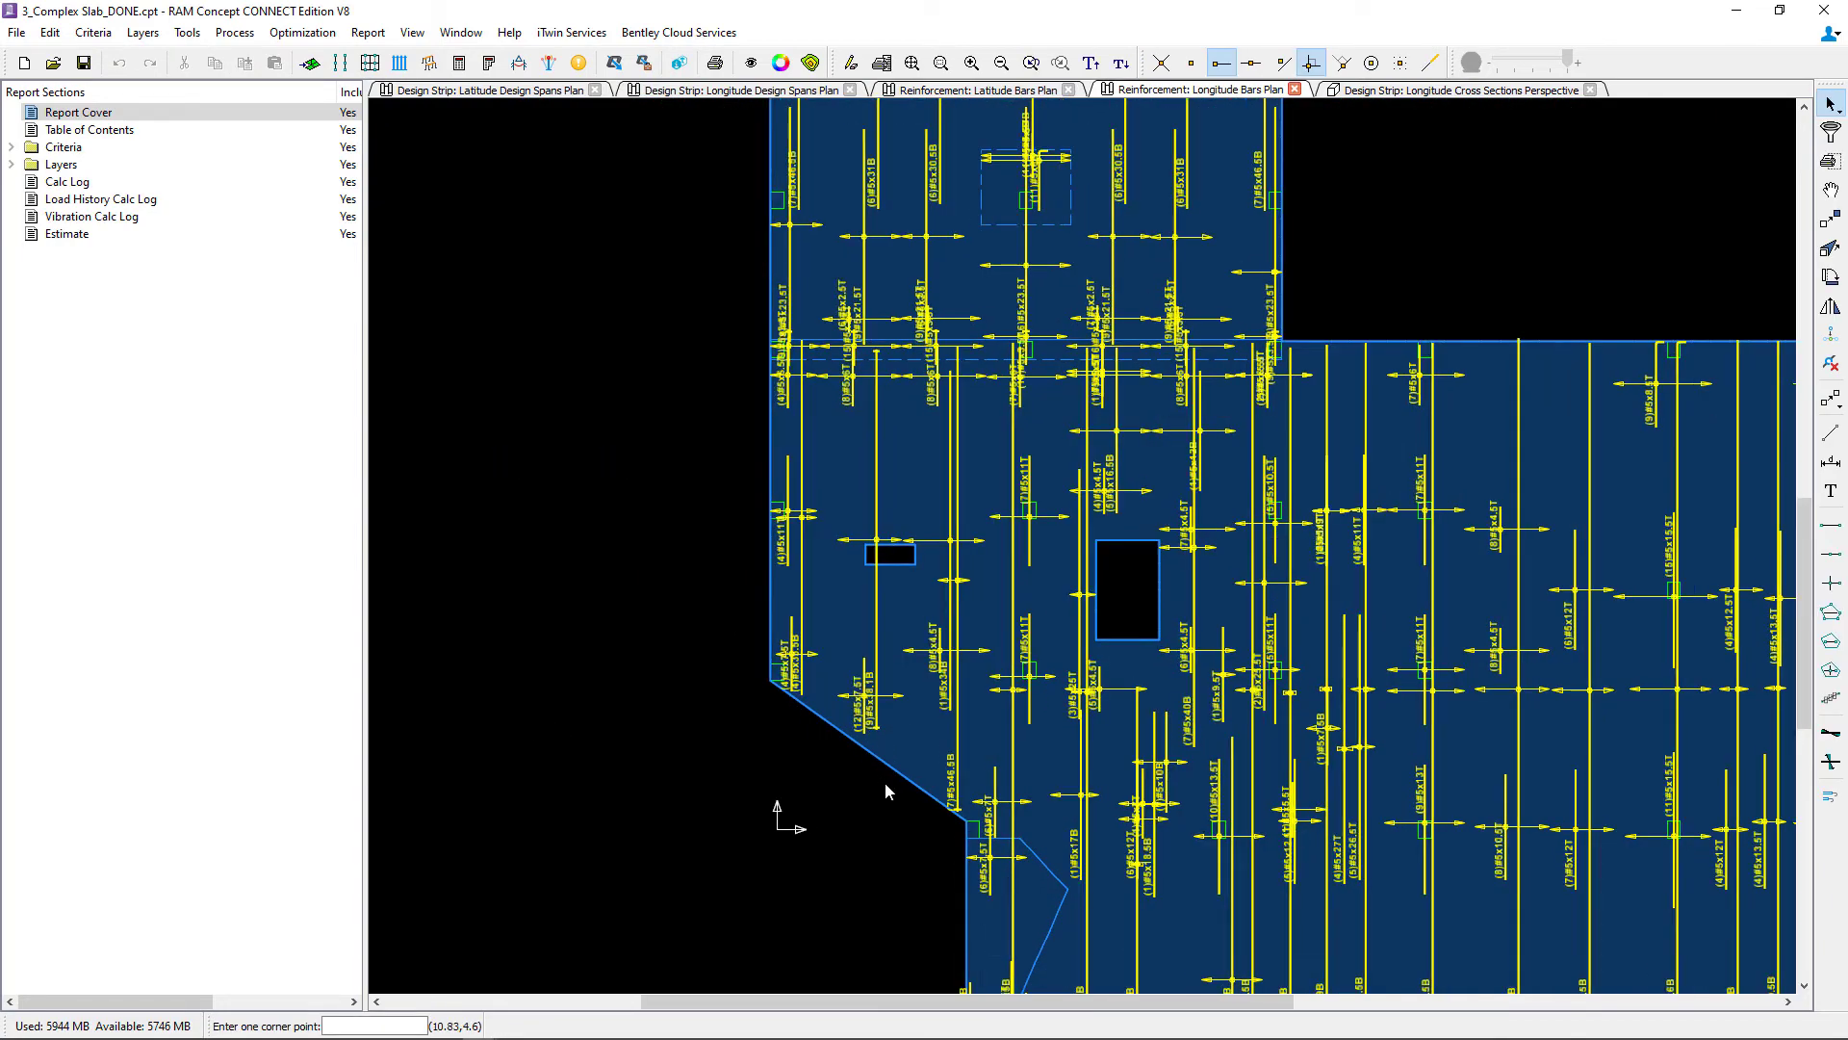
scroll(885, 791, "up", 2)
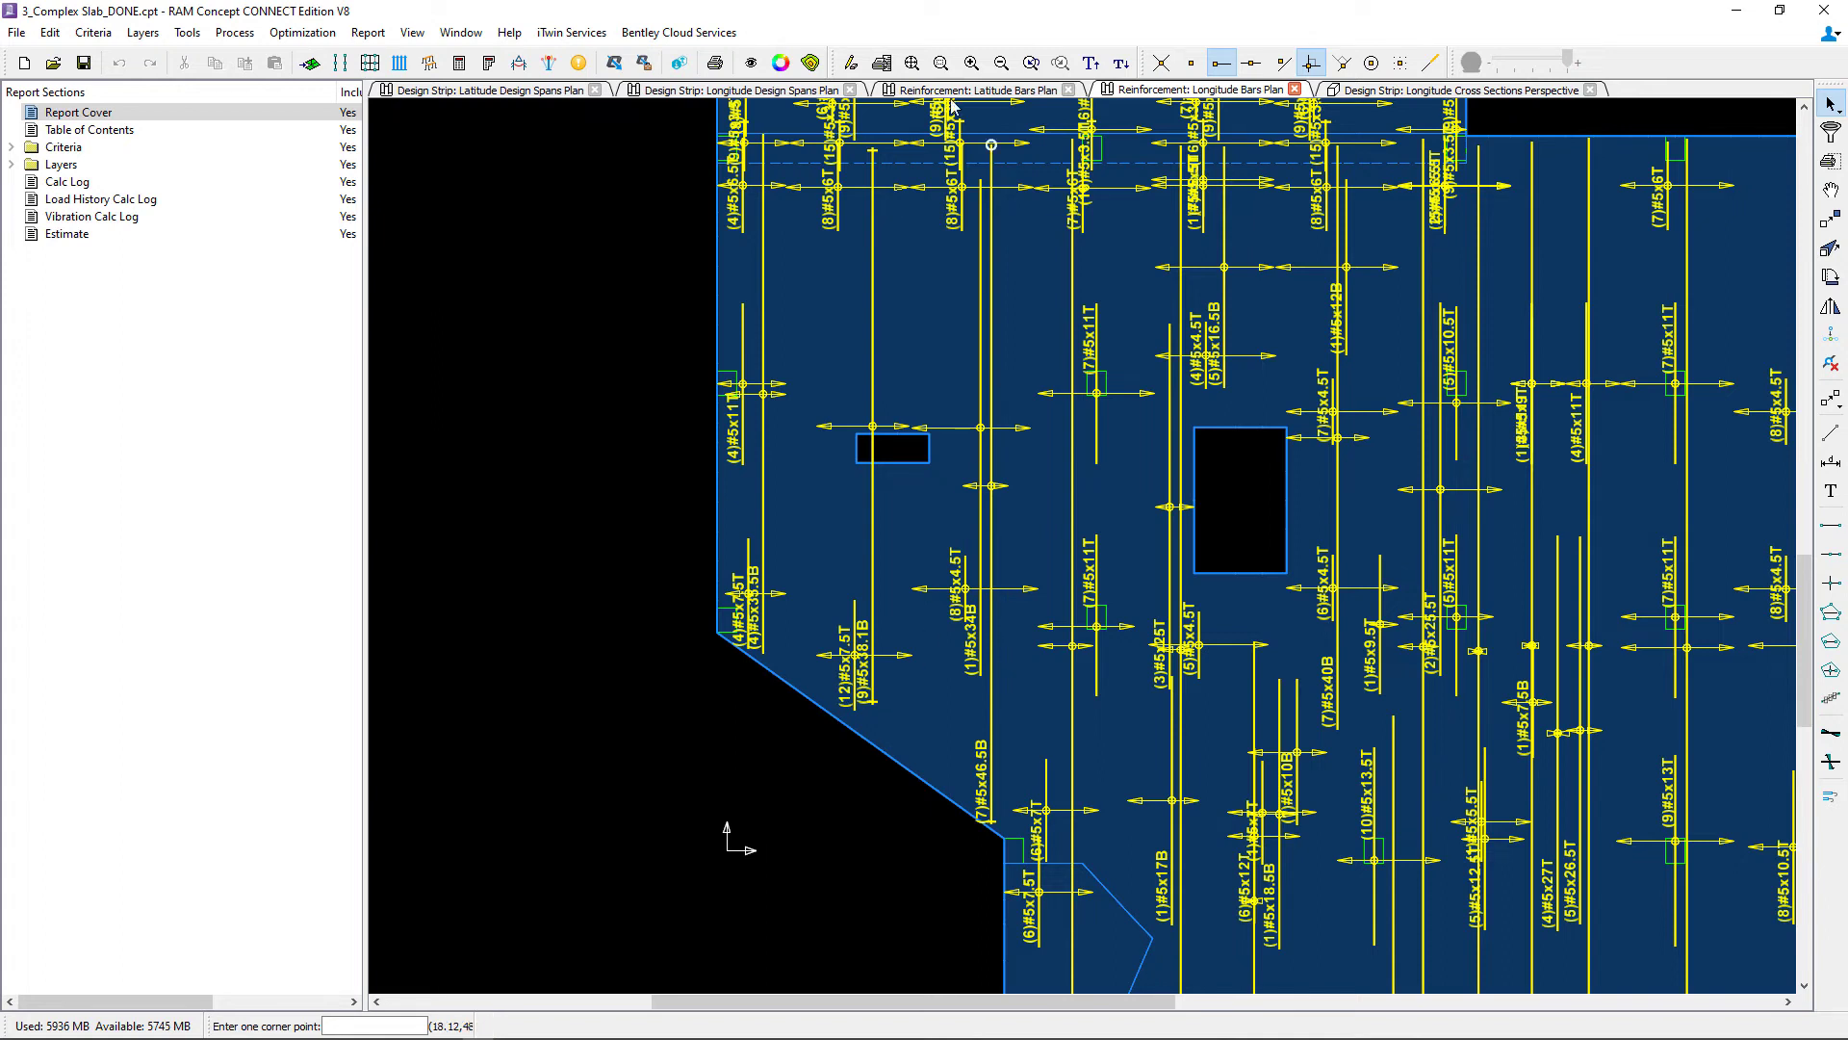
left_click(708, 91)
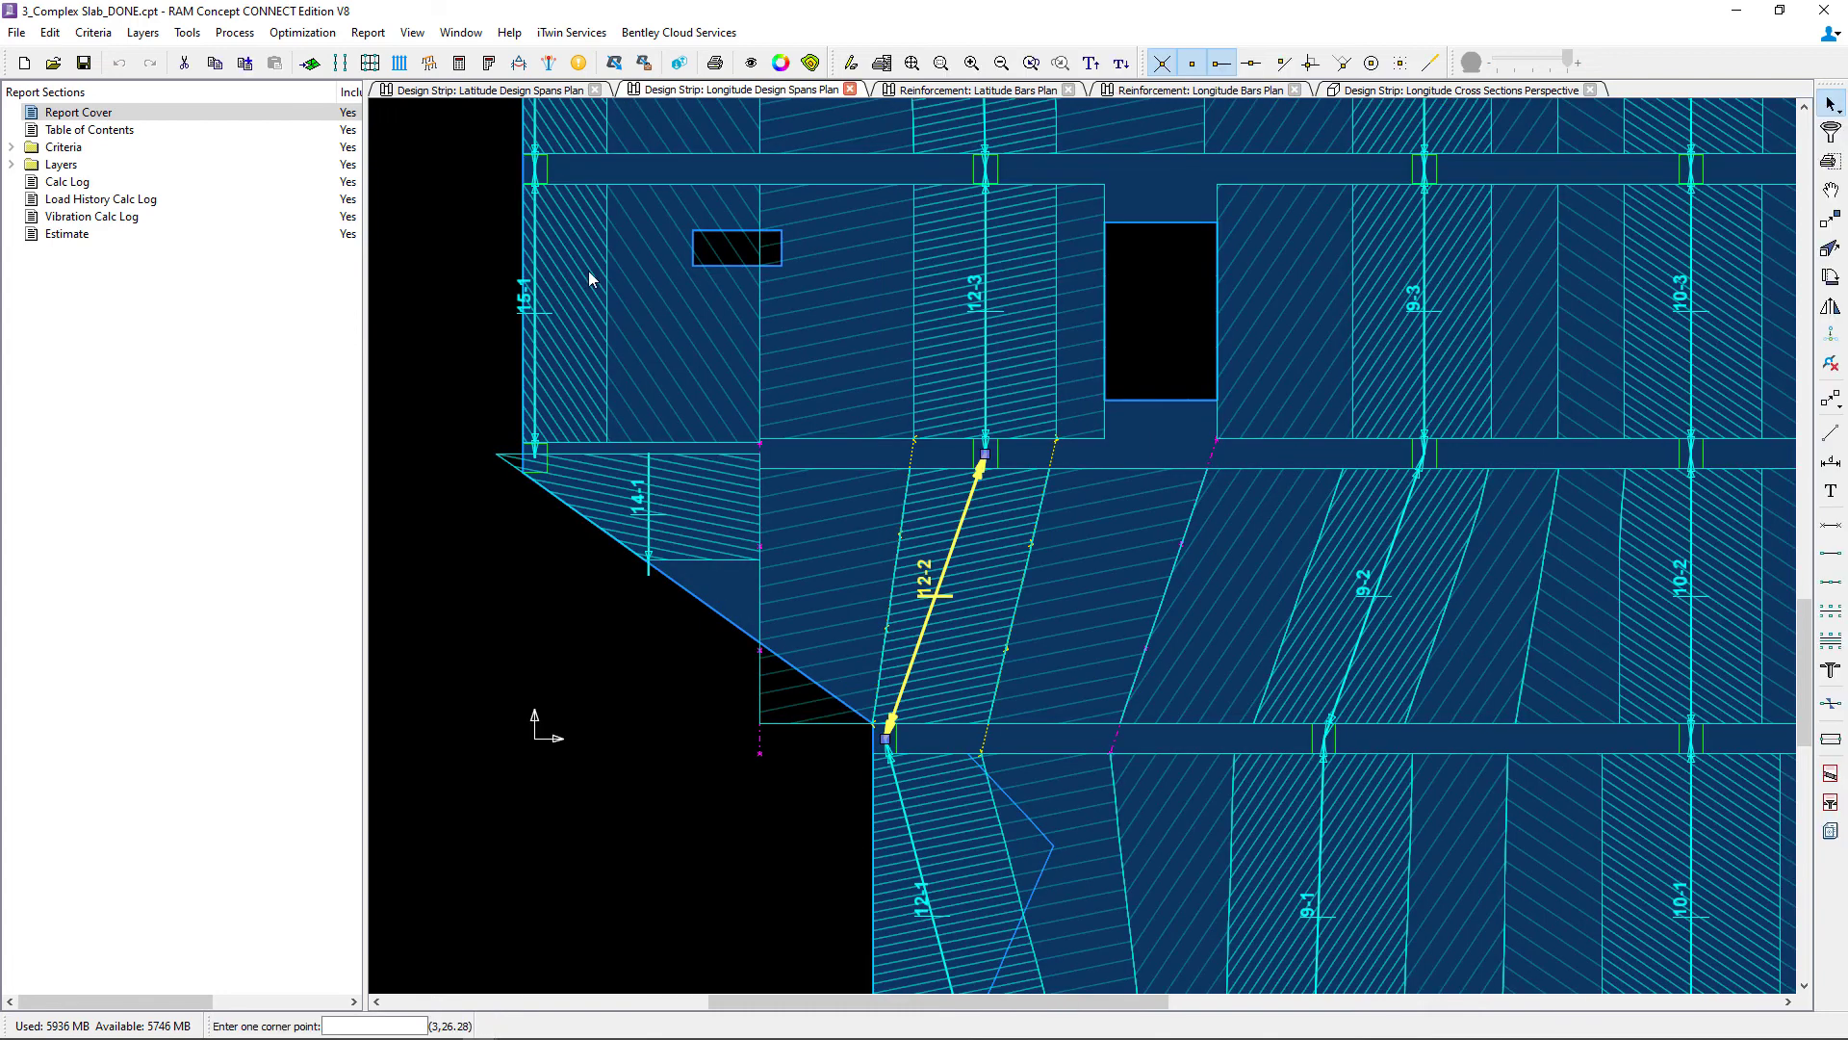